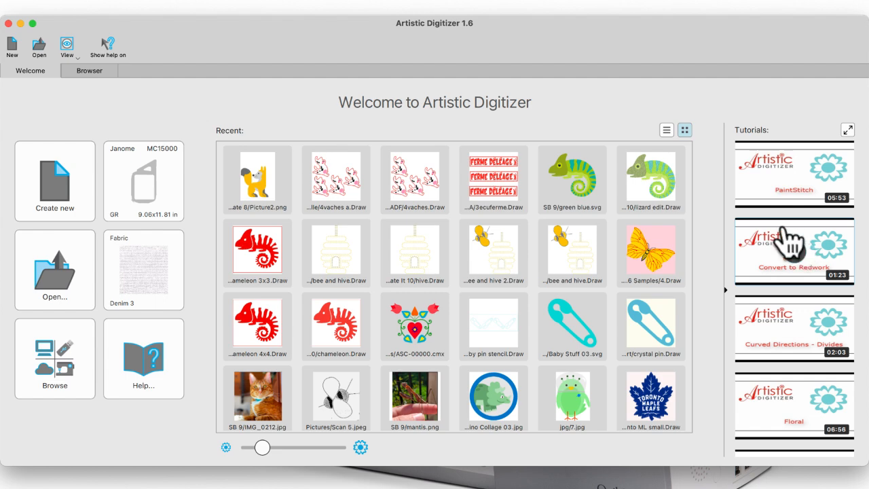
# - Collapse and restore the tutorials pane on the welcome page, and slightly shrink the recent-file thumbnails
pyautogui.moveTo(794, 243)
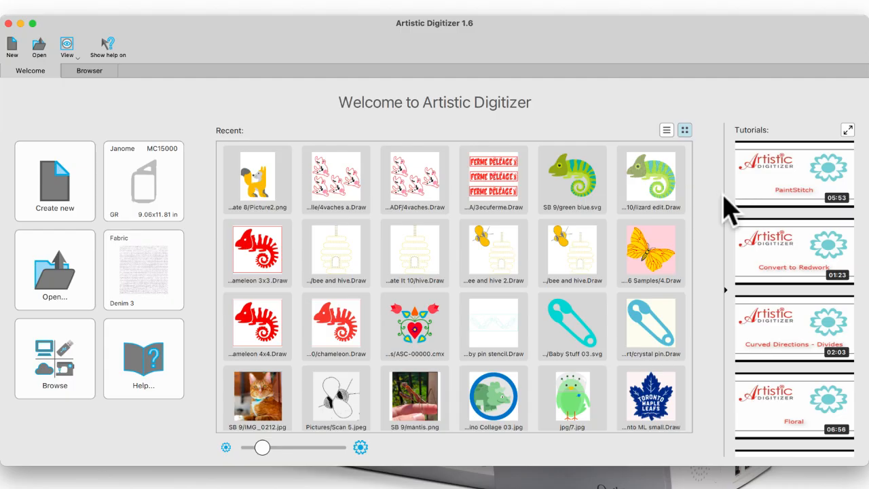
pyautogui.click(725, 290)
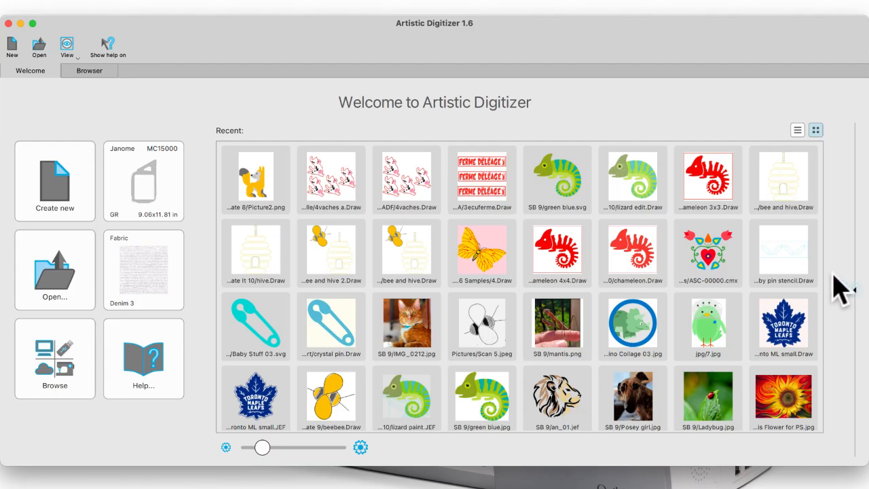
pyautogui.click(855, 289)
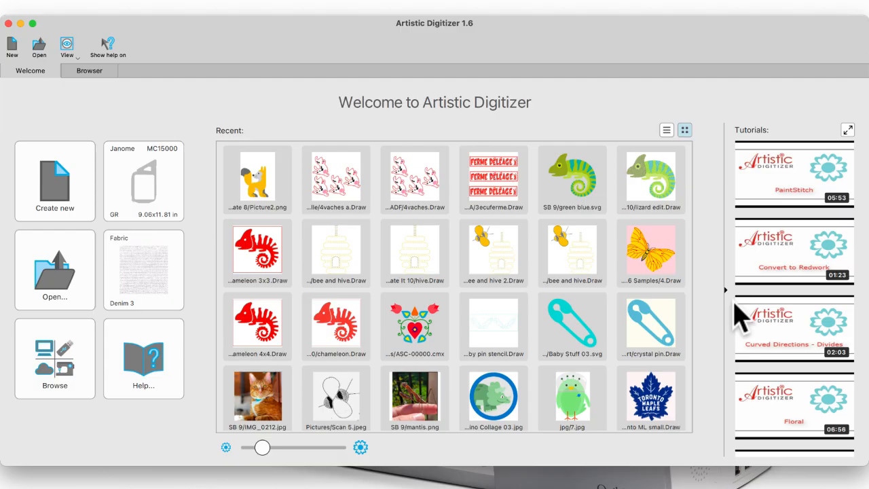
pyautogui.moveTo(264, 448)
pyautogui.mouseDown()
pyautogui.moveTo(276, 451)
pyautogui.moveTo(260, 451)
pyautogui.mouseUp()
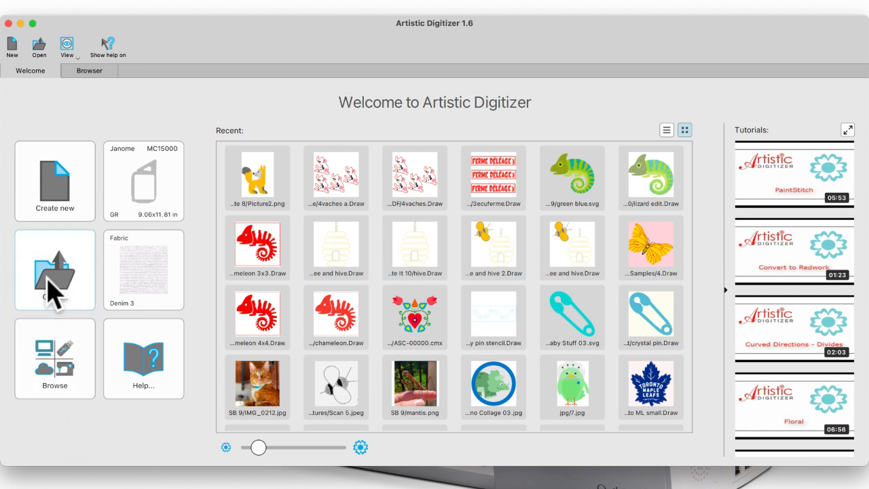
# - Create a new design and draw an ellipse about 3.79 in wide and 3.10 in high in the upper-left hoop area, leaving it selected
pyautogui.click(56, 180)
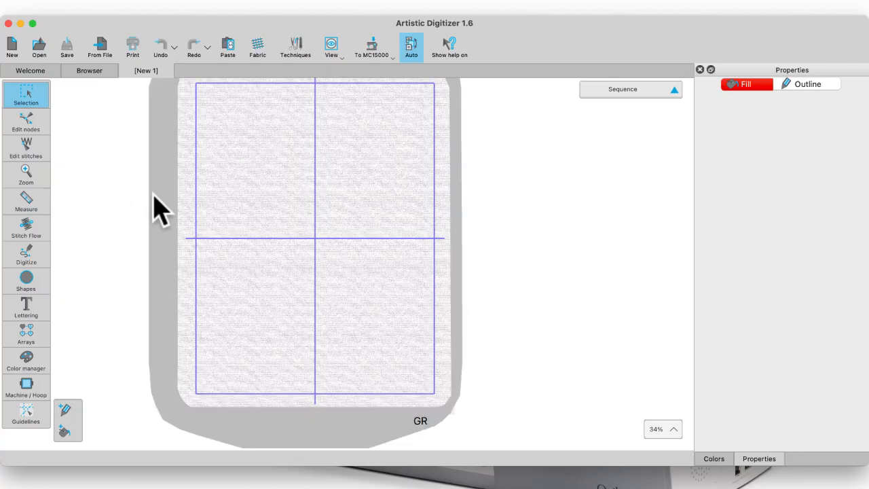
pyautogui.scroll(2, 252, 214)
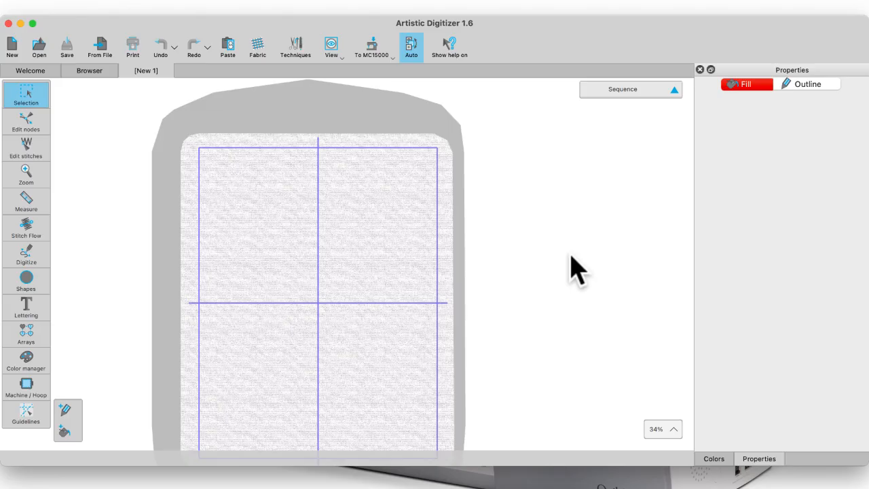
pyautogui.click(28, 279)
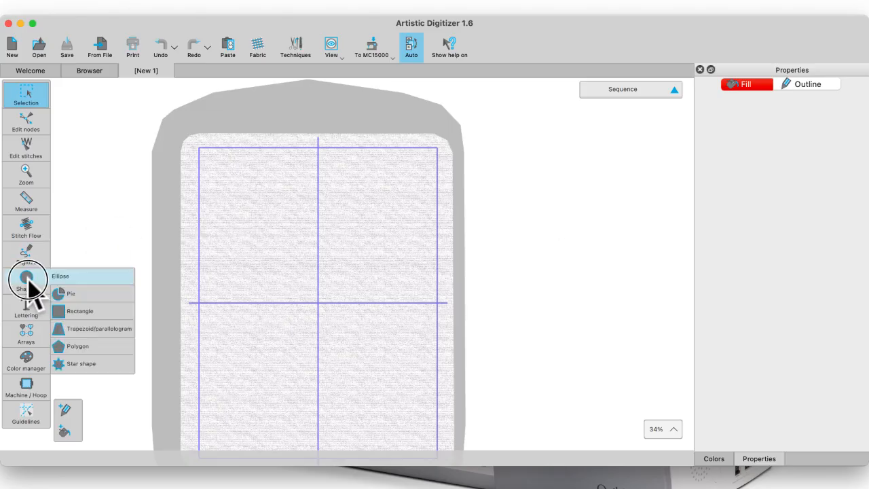
pyautogui.click(61, 276)
pyautogui.moveTo(222, 202); pyautogui.dragTo(322, 286)
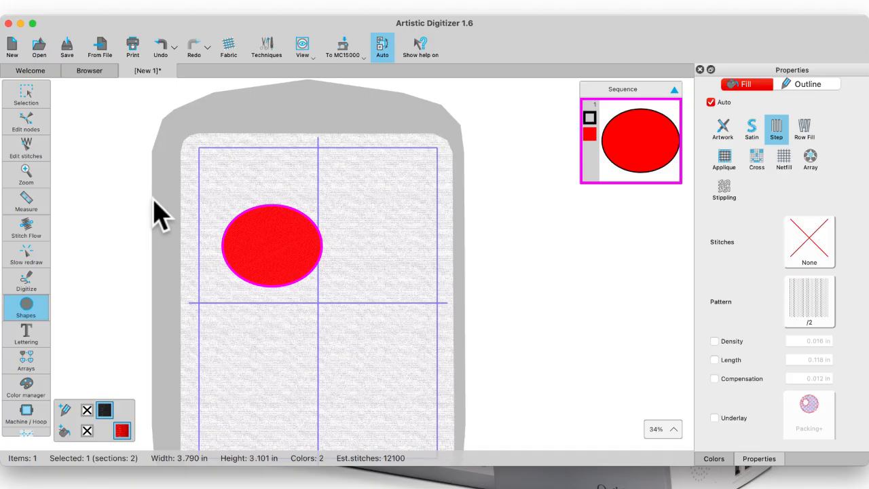
pyautogui.moveTo(17, 304)
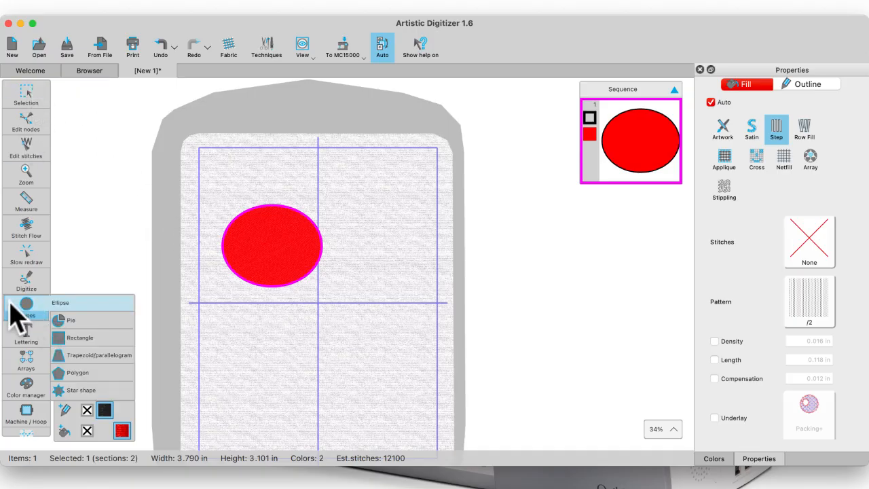
pyautogui.click(29, 97)
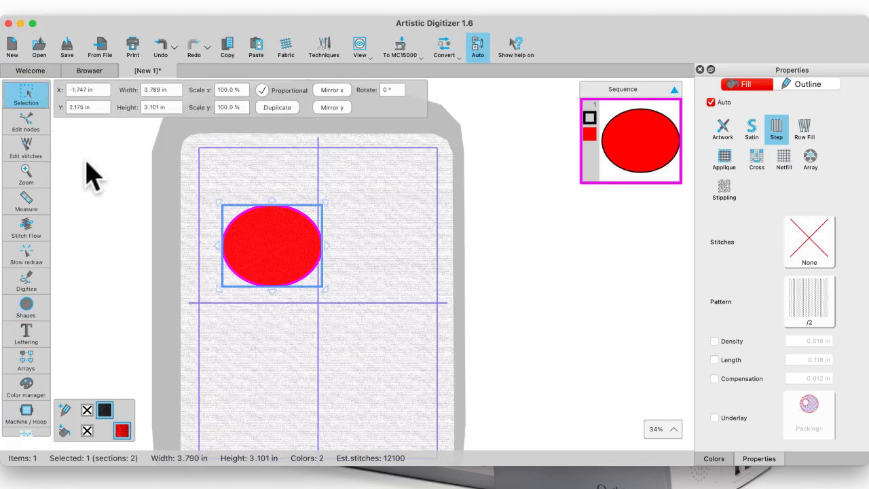
pyautogui.click(122, 5)
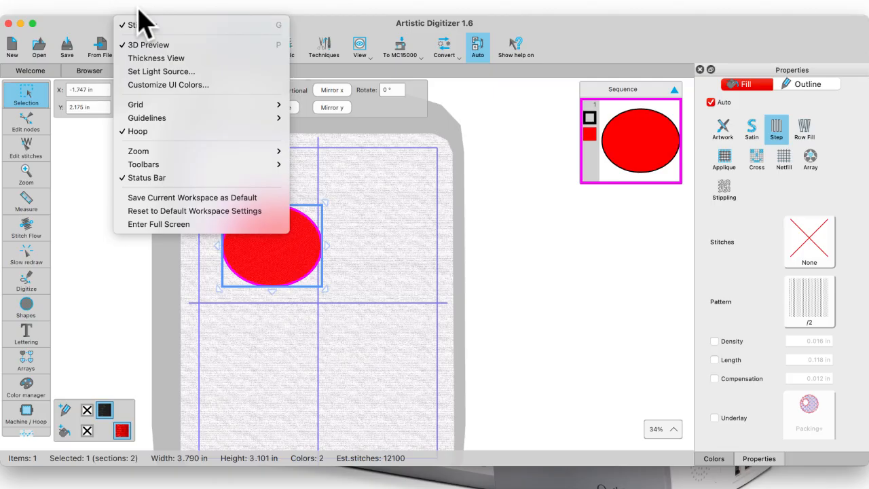
pyautogui.moveTo(154, 7)
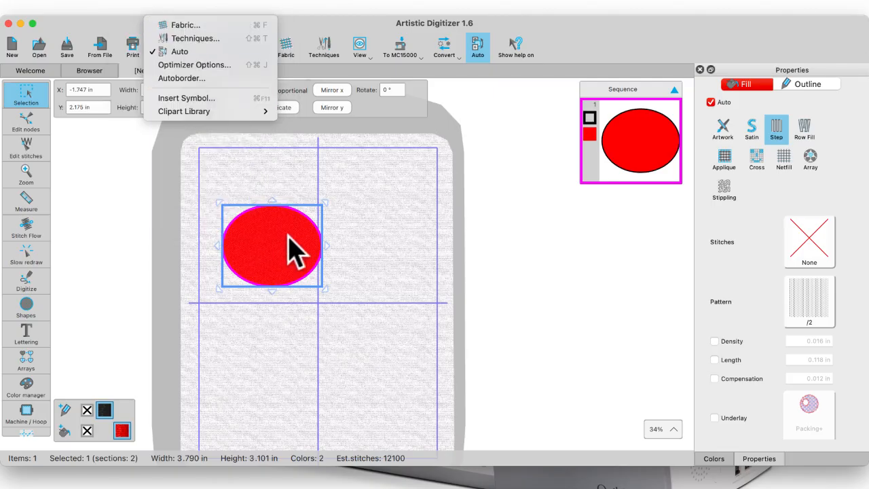
pyautogui.click(153, 263)
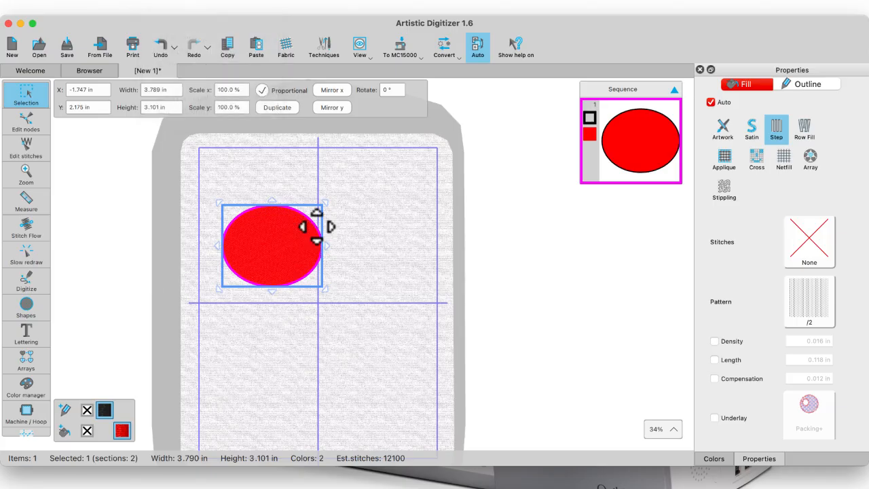
# - Compare the ellipse with the stitch display turned off and back on
pyautogui.scroll(2, 317, 227)
pyautogui.scroll(5, 279, 234)
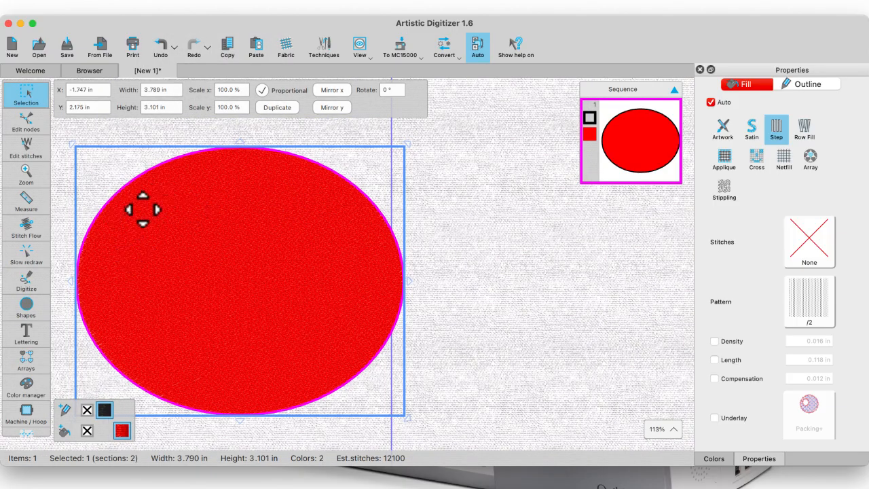
pyautogui.click(137, 7)
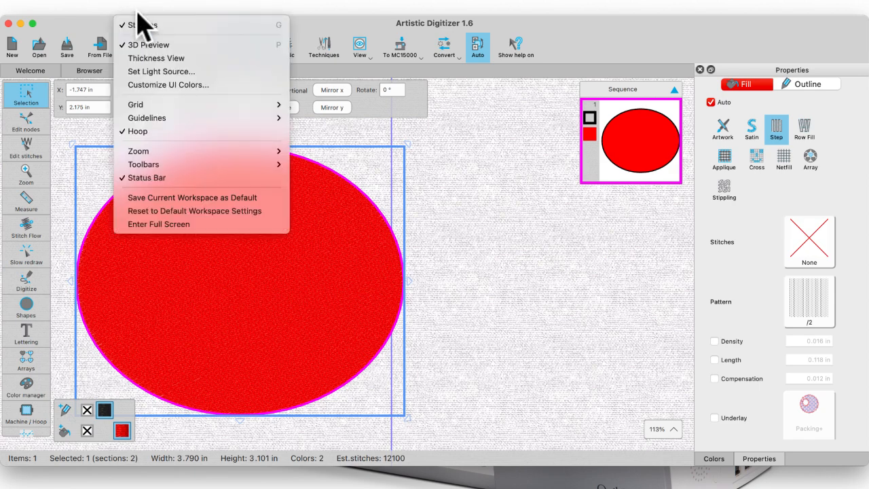
pyautogui.click(139, 25)
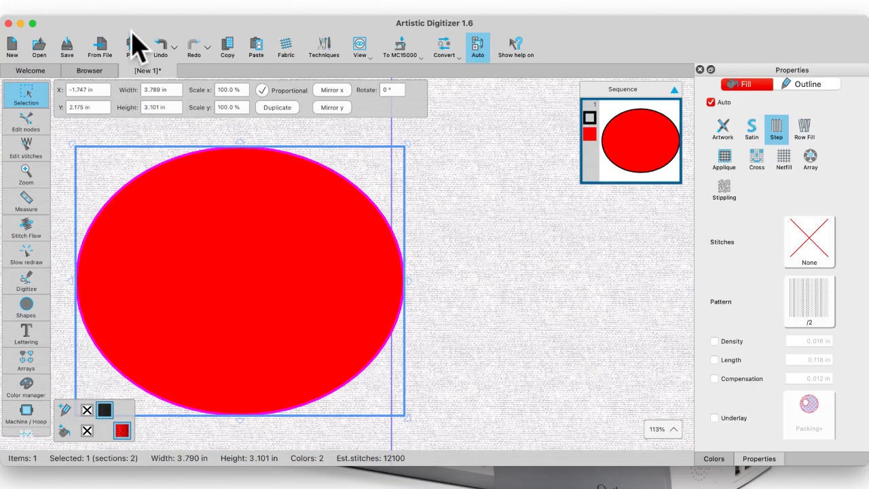
pyautogui.click(127, 6)
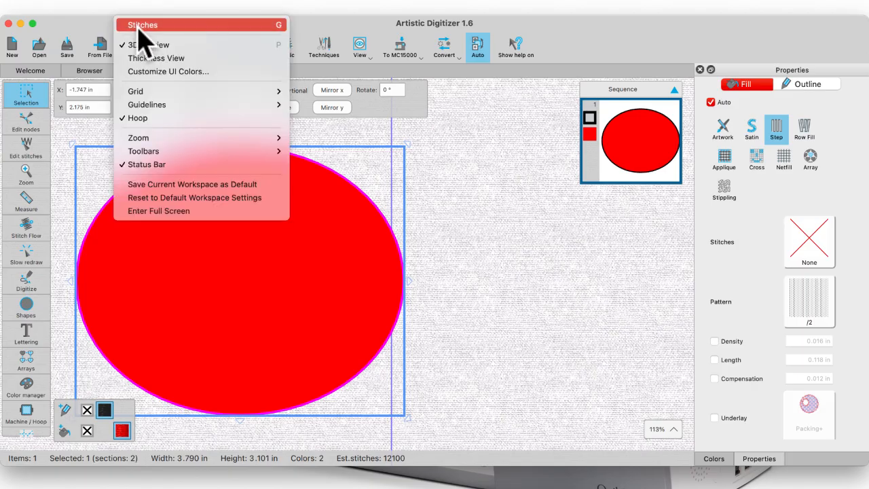
pyautogui.click(139, 27)
# - Review the customizable UI colors for selection, guidelines, hoop limits, grid and work area, and close the dialog
pyautogui.click(138, 13)
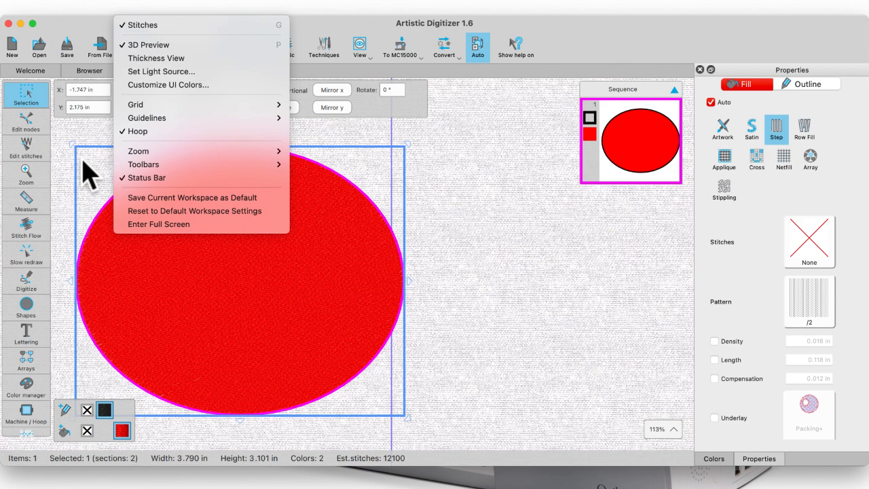
pyautogui.click(192, 85)
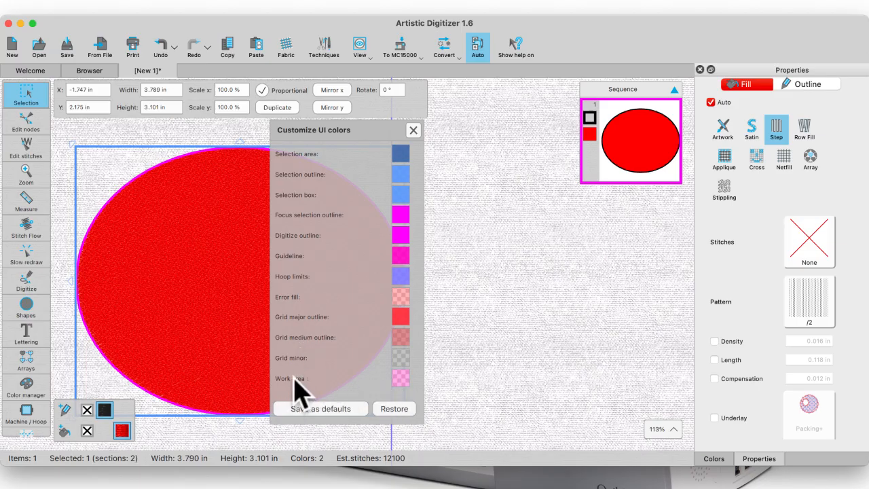
pyautogui.click(112, 5)
pyautogui.moveTo(133, 4)
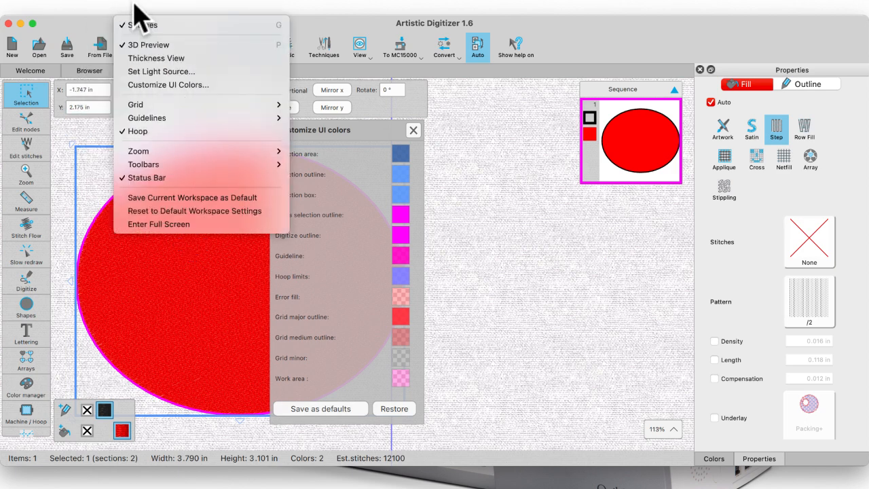
pyautogui.click(461, 347)
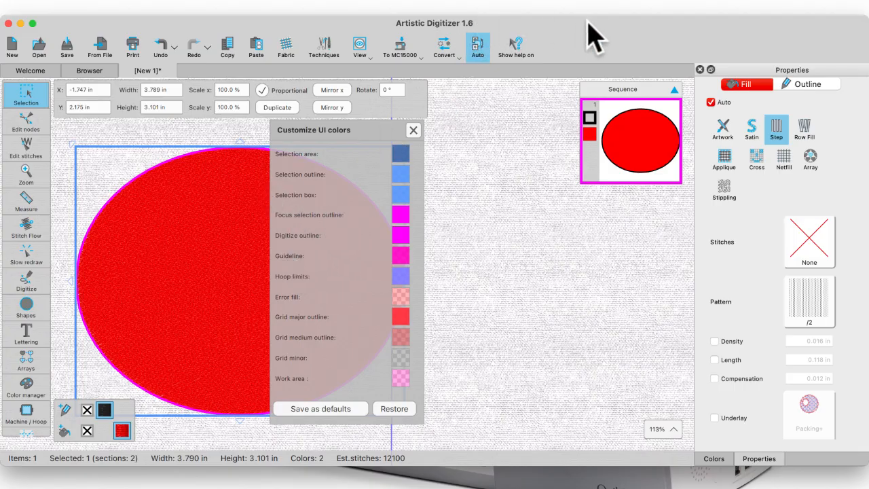
pyautogui.click(632, 23)
pyautogui.click(413, 130)
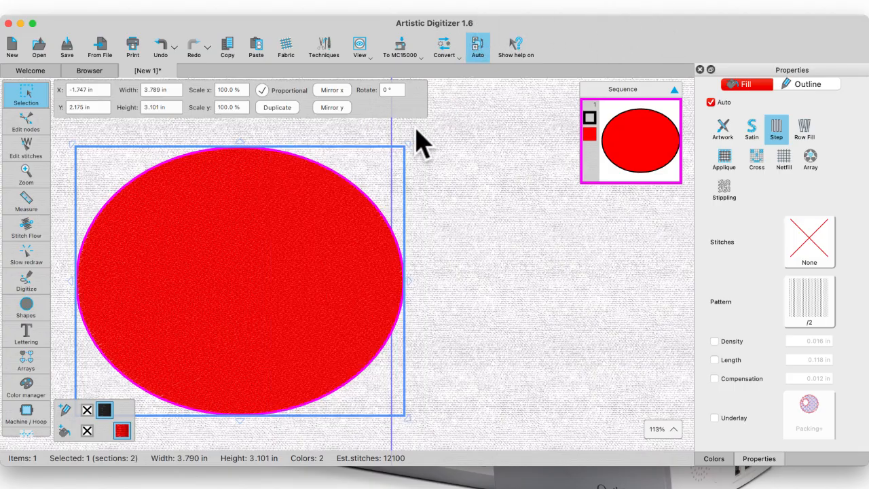
# - Save the current workspace layout as the default
pyautogui.click(139, 7)
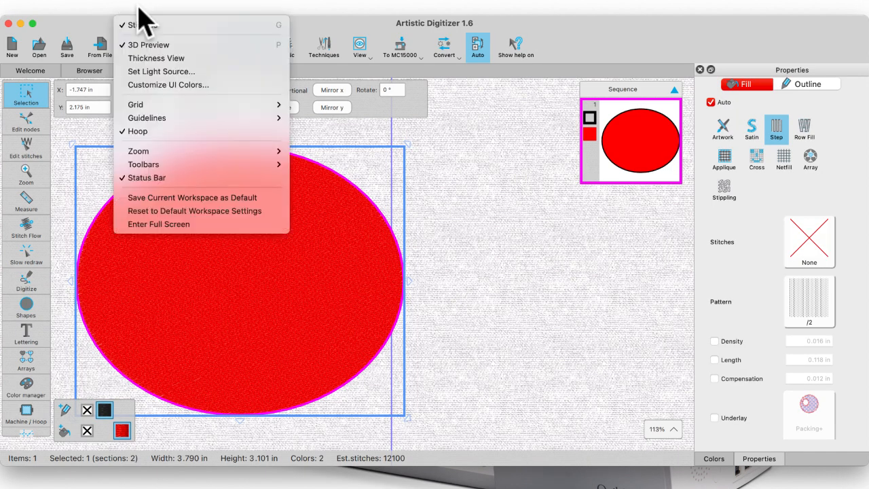
pyautogui.moveTo(137, 102)
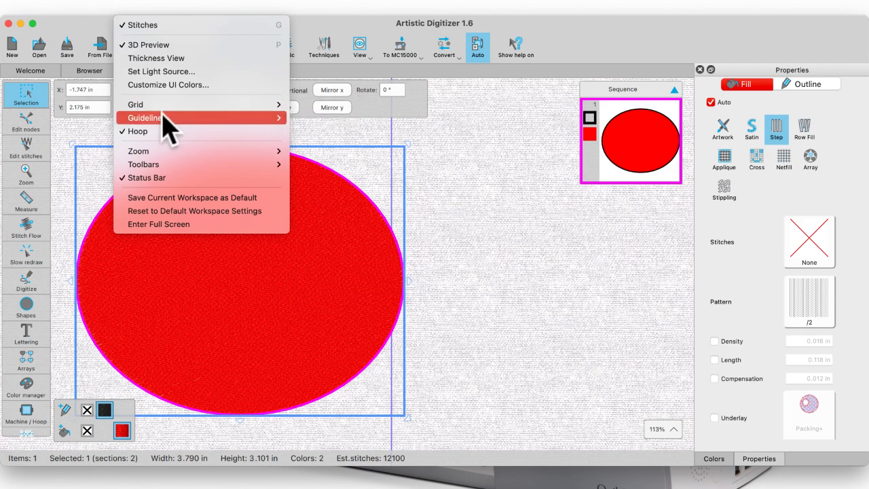
pyautogui.moveTo(163, 115)
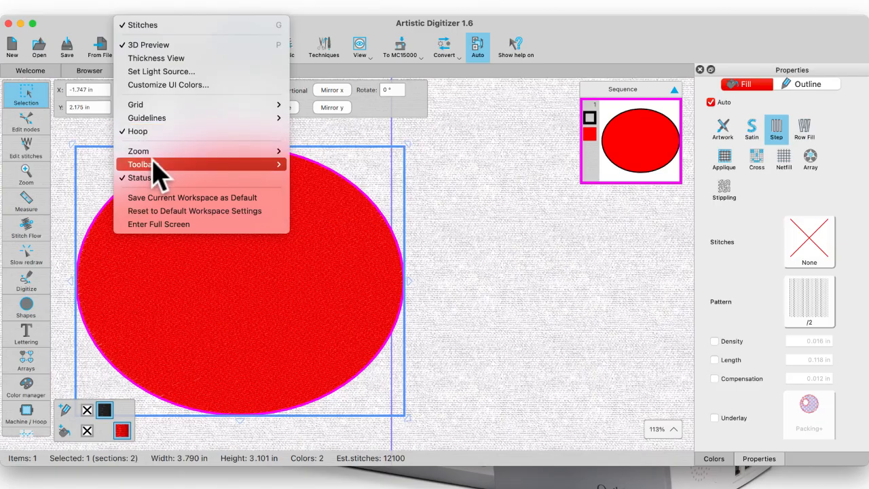
pyautogui.moveTo(154, 163)
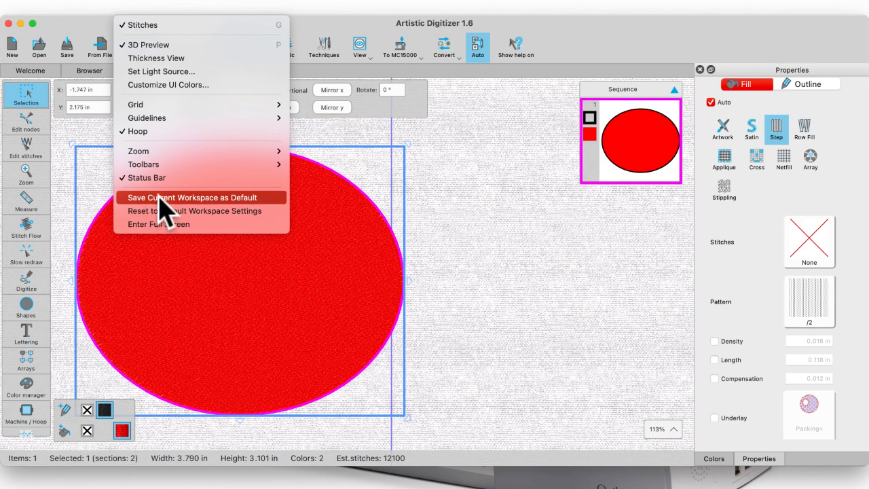
pyautogui.click(152, 198)
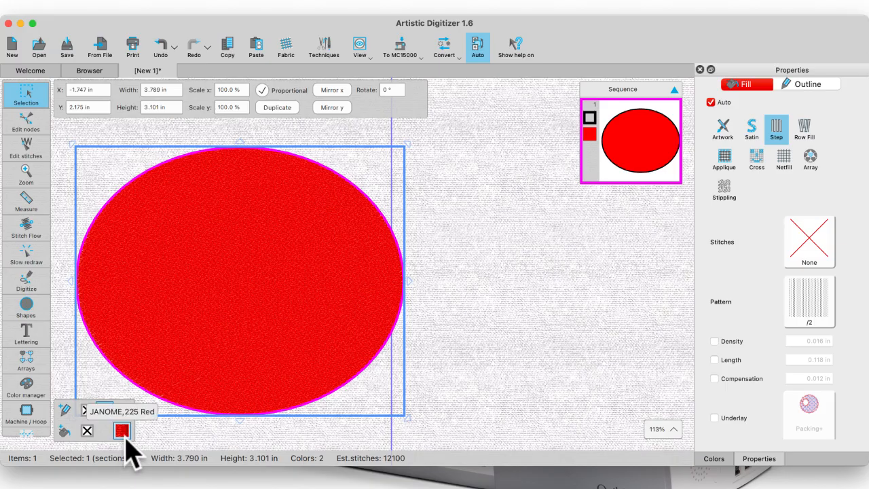
# - Examine the red fill swatch's options and its color editor with the JANOME palette, and close them
pyautogui.rightClick(125, 439)
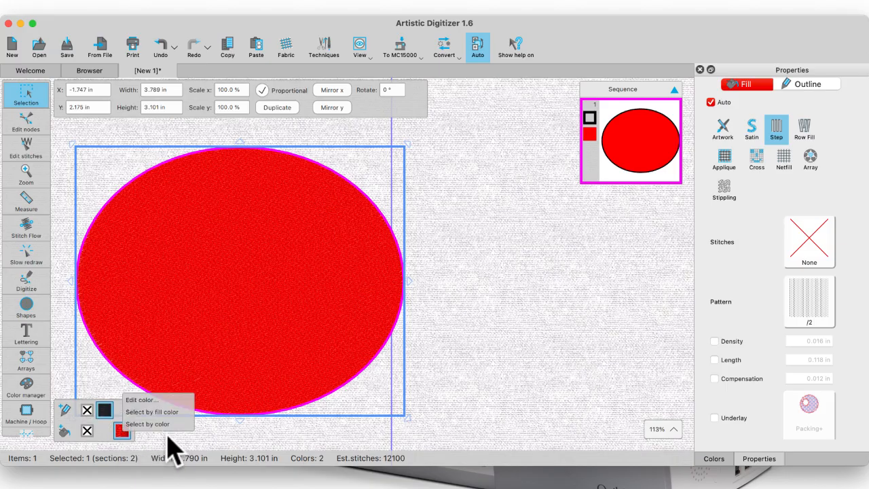
pyautogui.click(144, 401)
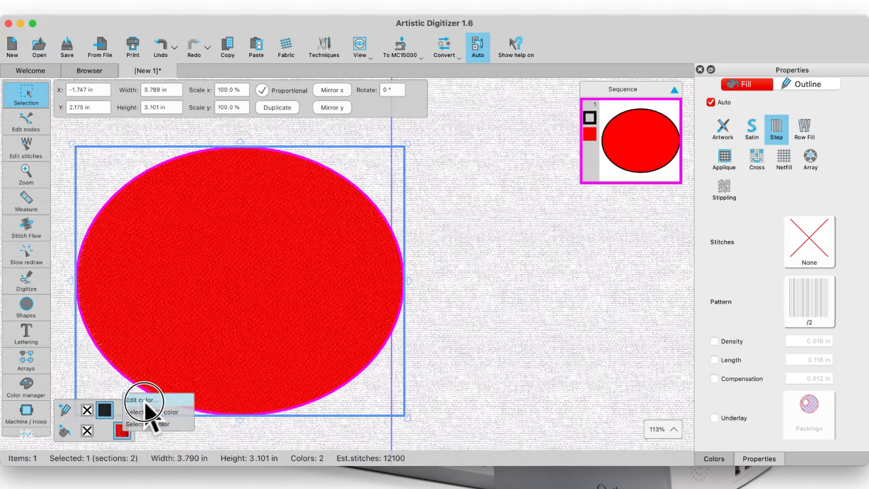
pyautogui.click(193, 459)
pyautogui.click(121, 435)
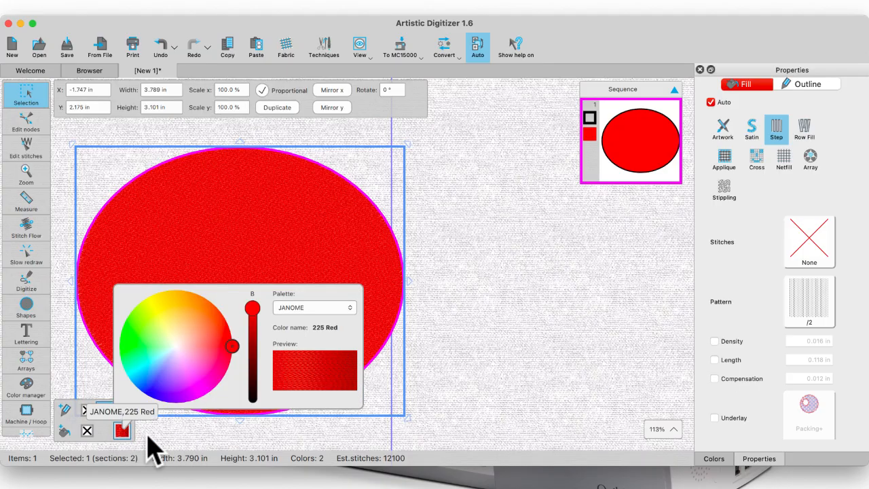
pyautogui.click(188, 456)
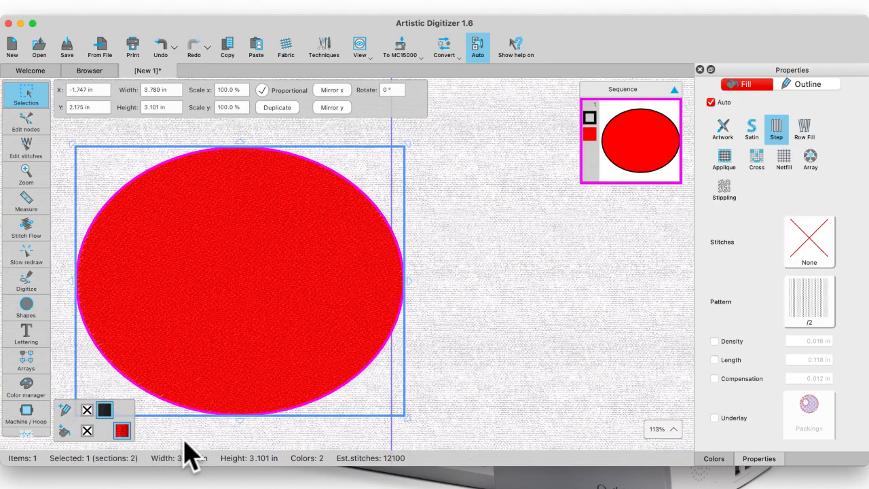
pyautogui.rightClick(123, 441)
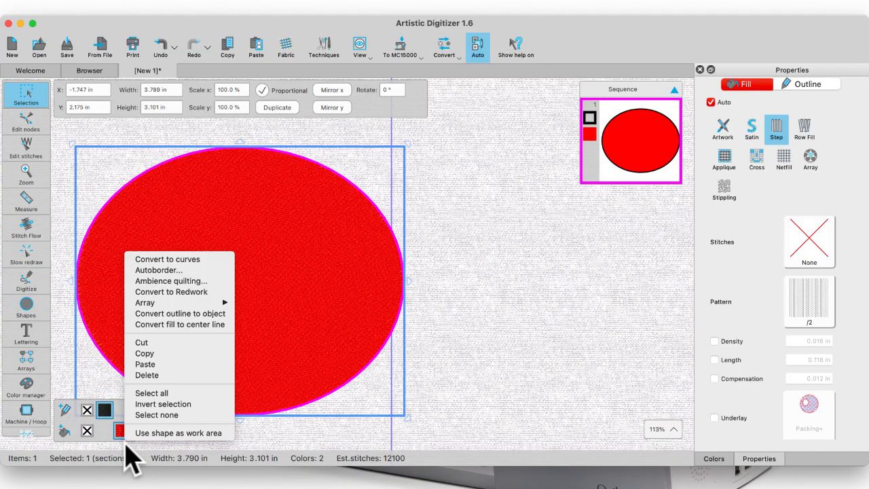
pyautogui.click(244, 437)
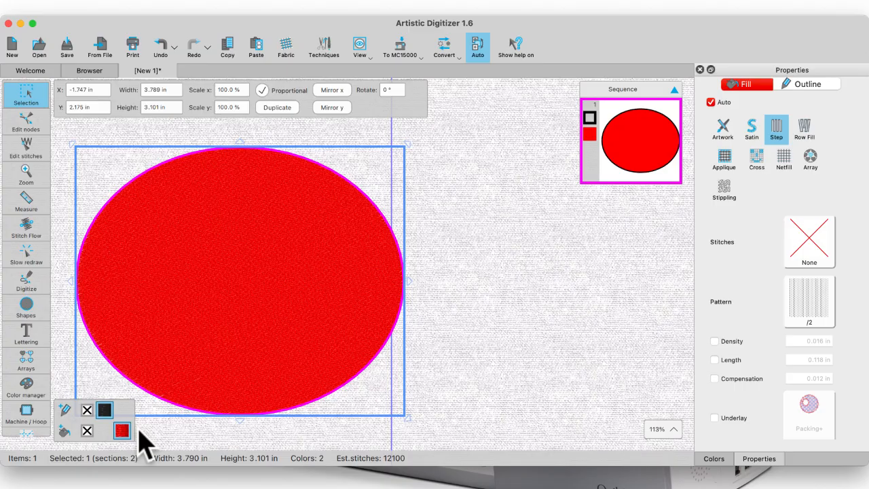
# - Deselect the ellipse, review the General preferences for language, undo levels, auto backup and measurement units, and close them
pyautogui.click(455, 336)
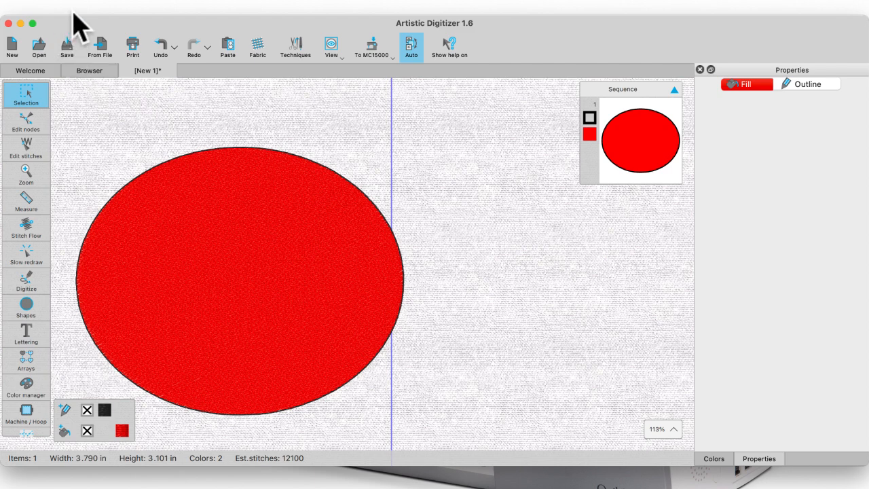
pyautogui.click(52, 9)
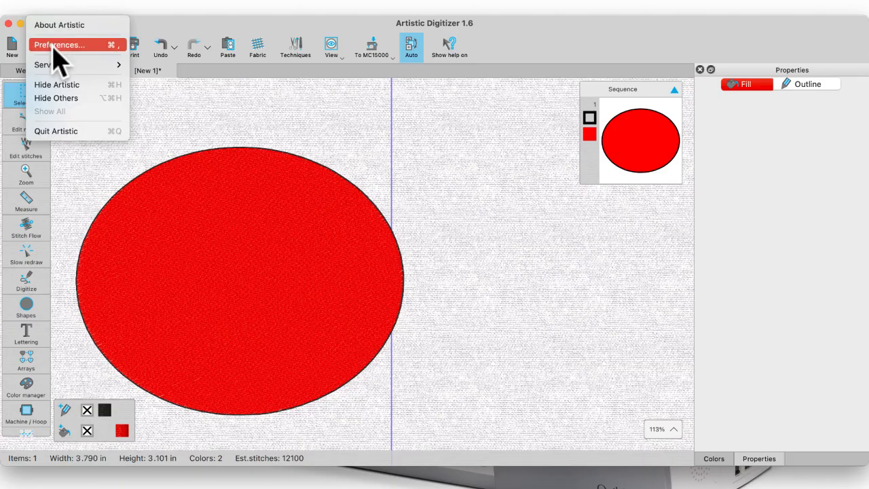
pyautogui.click(56, 45)
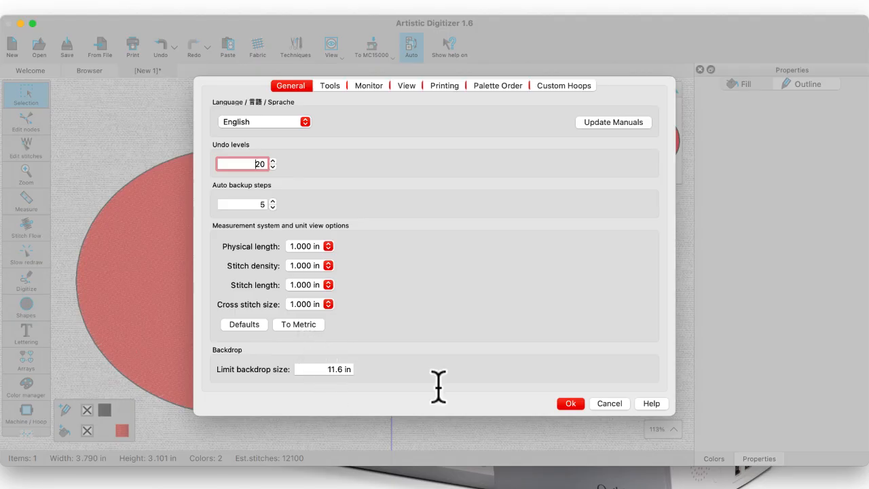
pyautogui.click(571, 407)
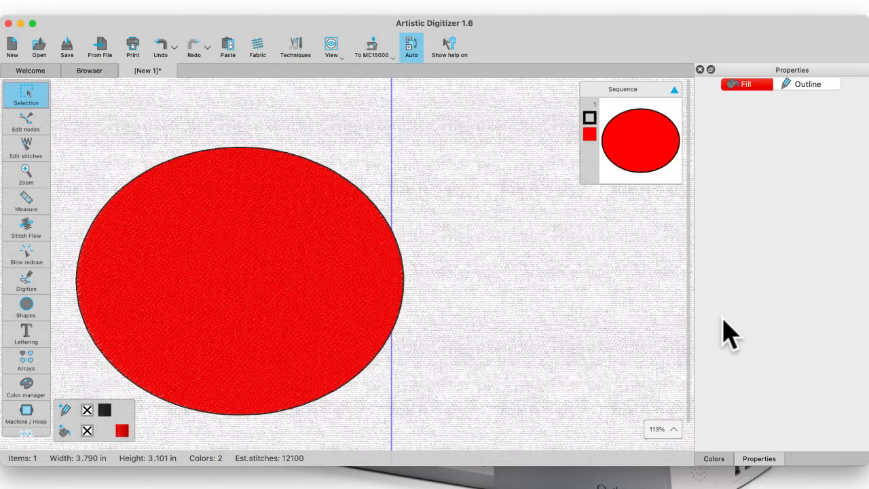
# - Change the ellipse's outline to Satin serial with an outline width of 2mm, and deselect it
pyautogui.click(338, 258)
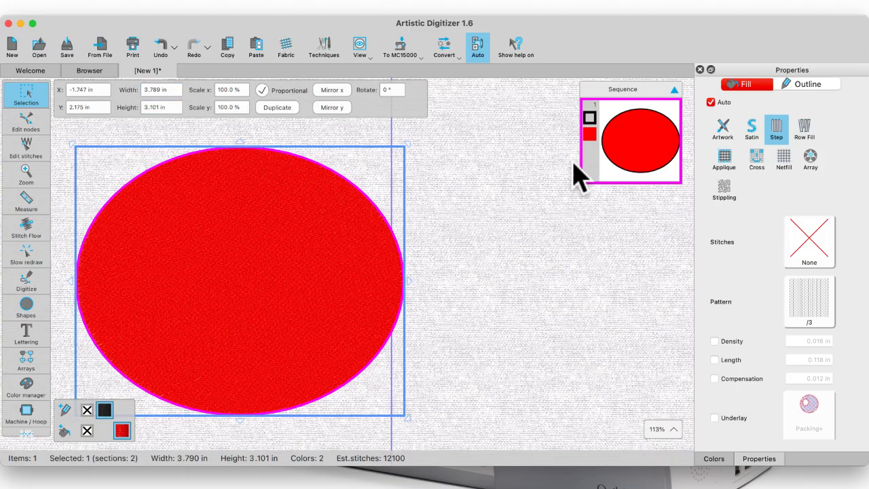
pyautogui.click(822, 87)
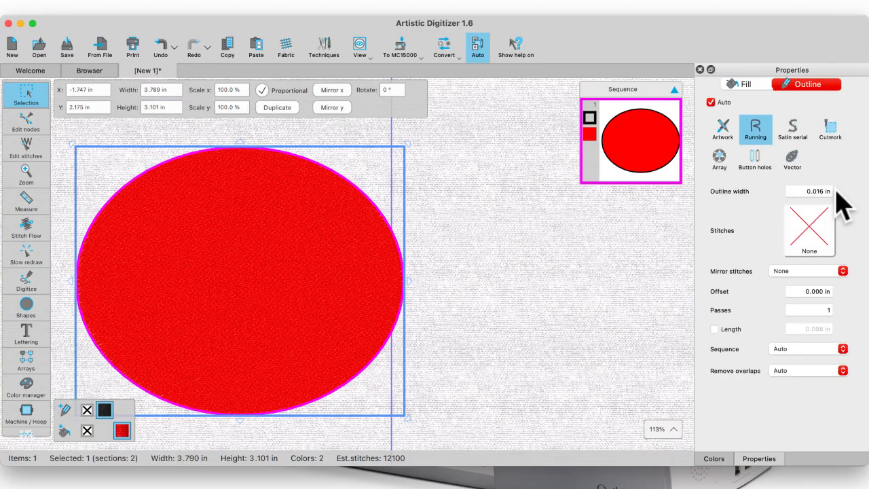
pyautogui.click(793, 127)
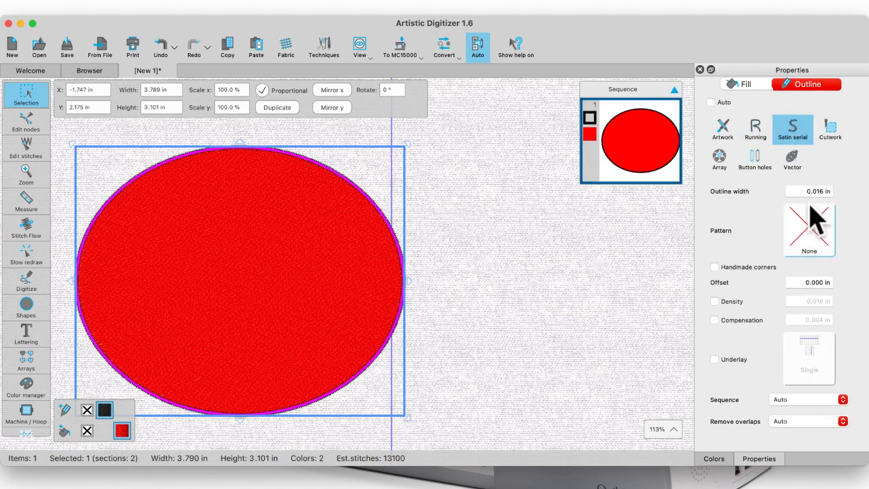
pyautogui.click(809, 191)
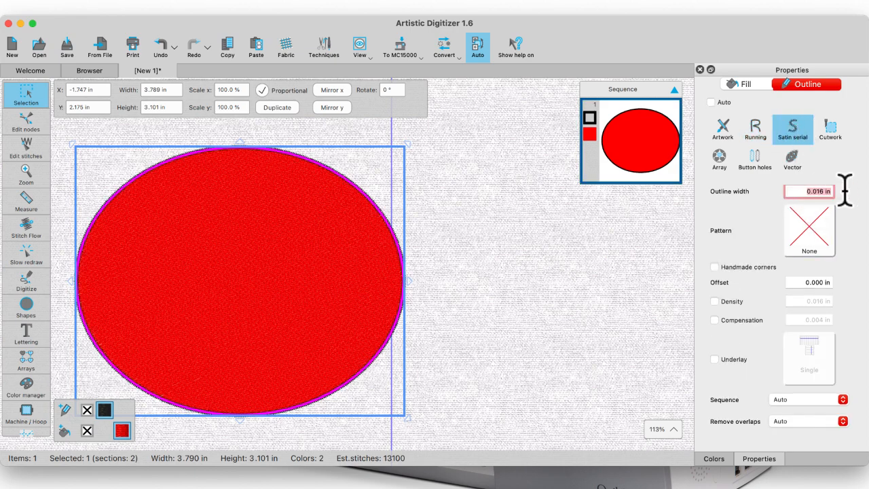
pyautogui.write('2')
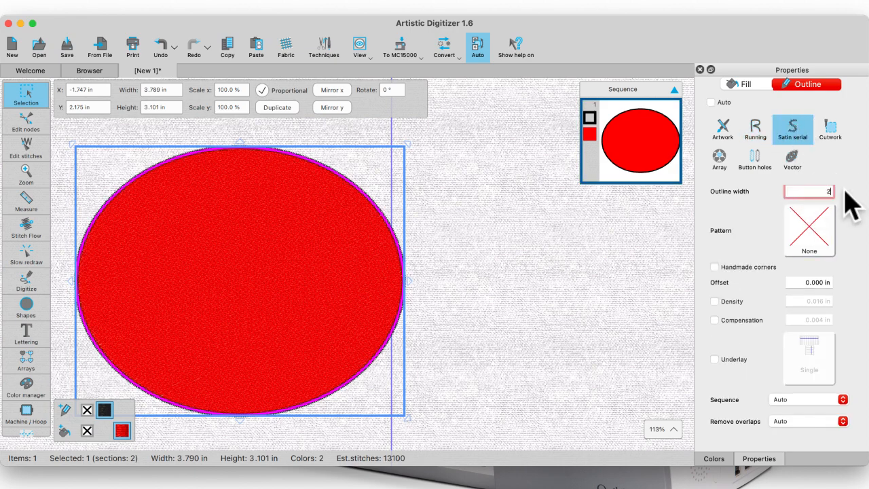
pyautogui.write('mm')
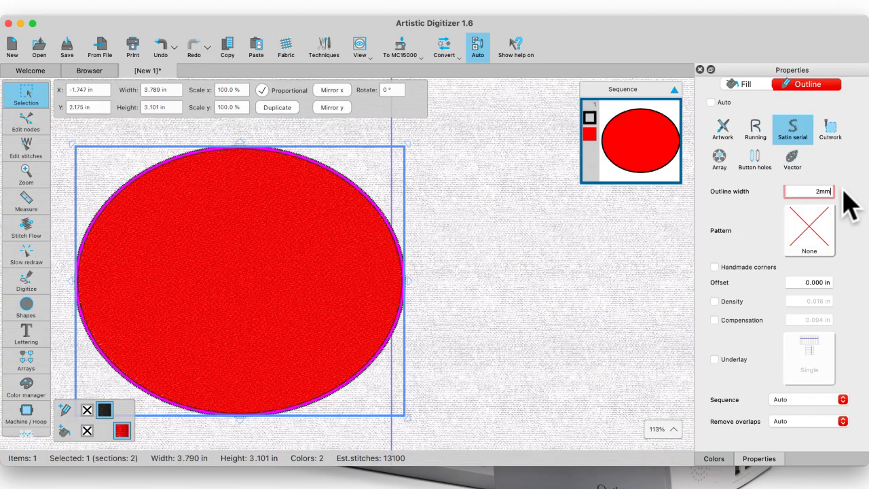
pyautogui.press('Return')
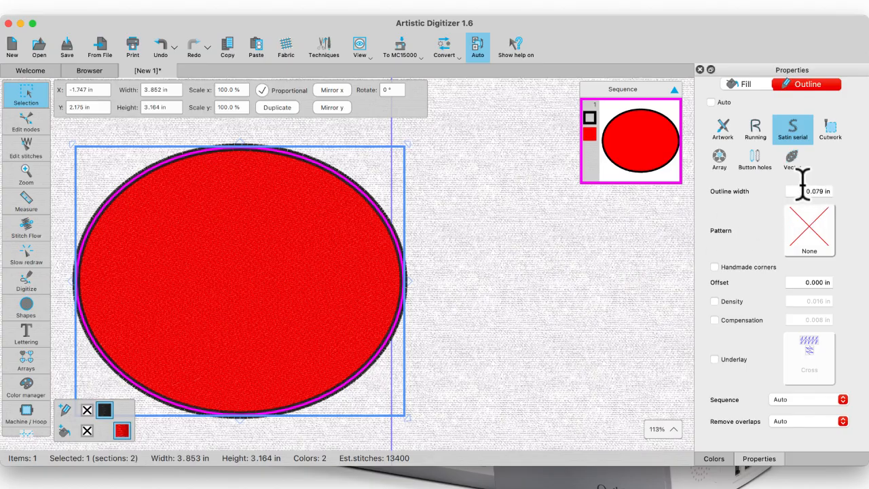
pyautogui.moveTo(795, 192); pyautogui.dragTo(829, 192)
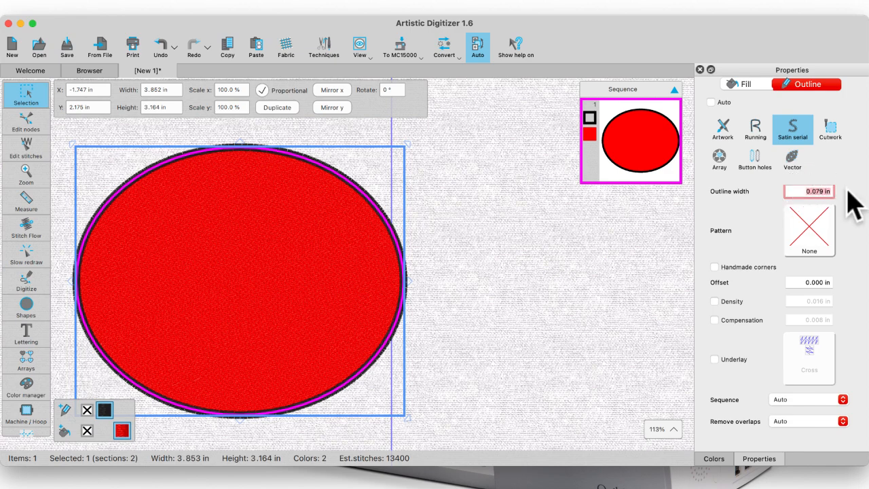
pyautogui.click(661, 233)
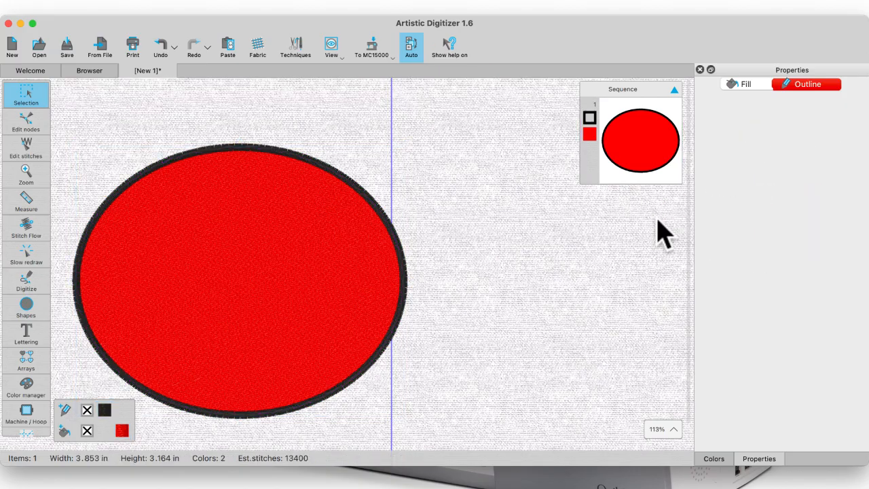
# - Select the ellipse, review the visible and default thread palettes in the Palette Order preferences, and close them
pyautogui.click(399, 245)
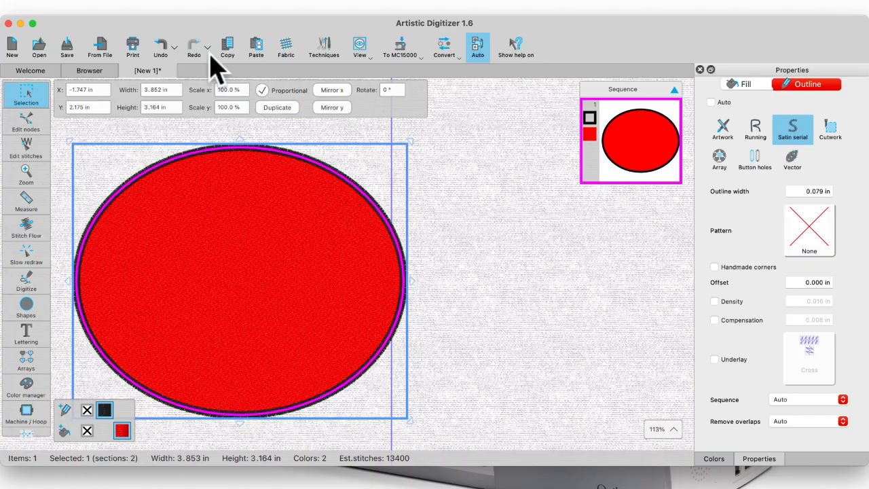
pyautogui.click(39, 2)
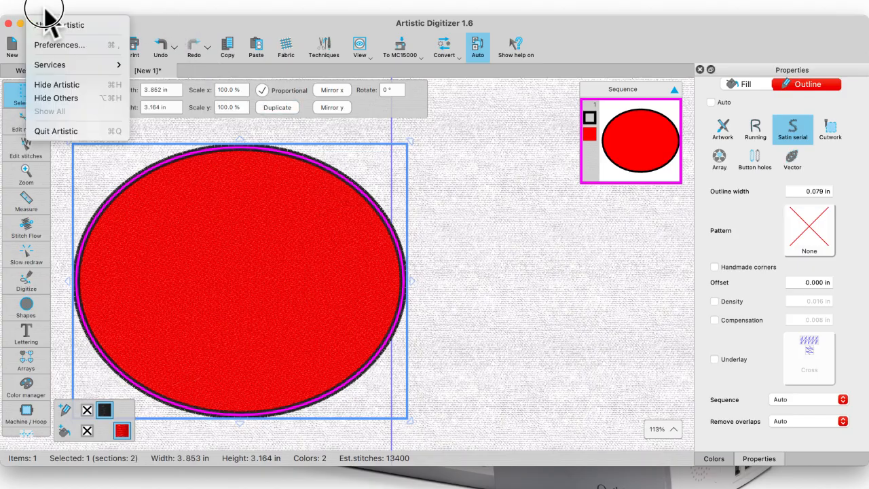
pyautogui.click(56, 44)
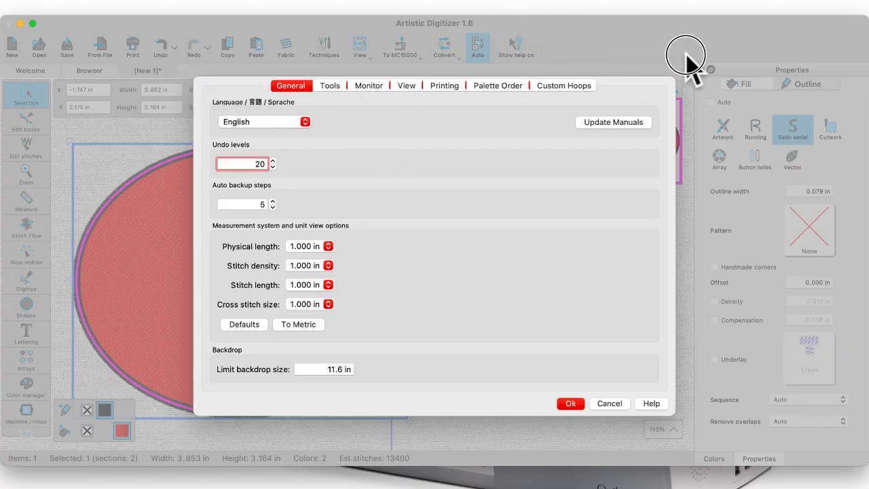
pyautogui.click(510, 87)
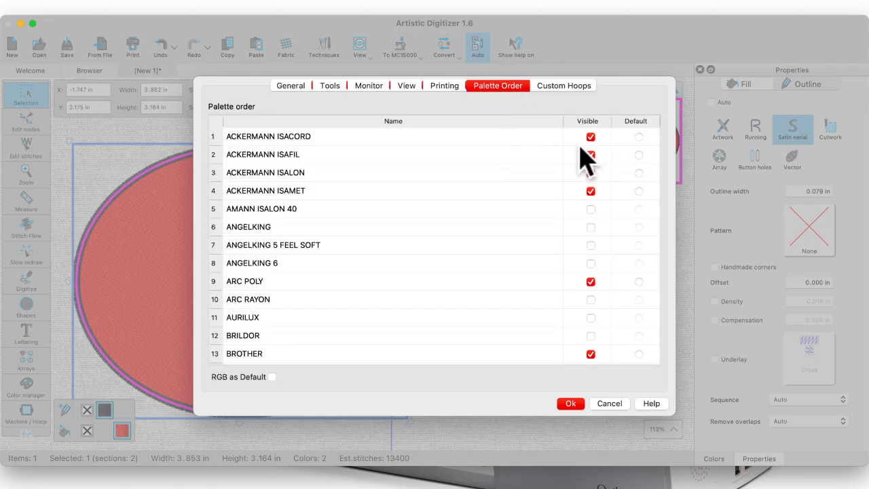
pyautogui.scroll(-8, 579, 323)
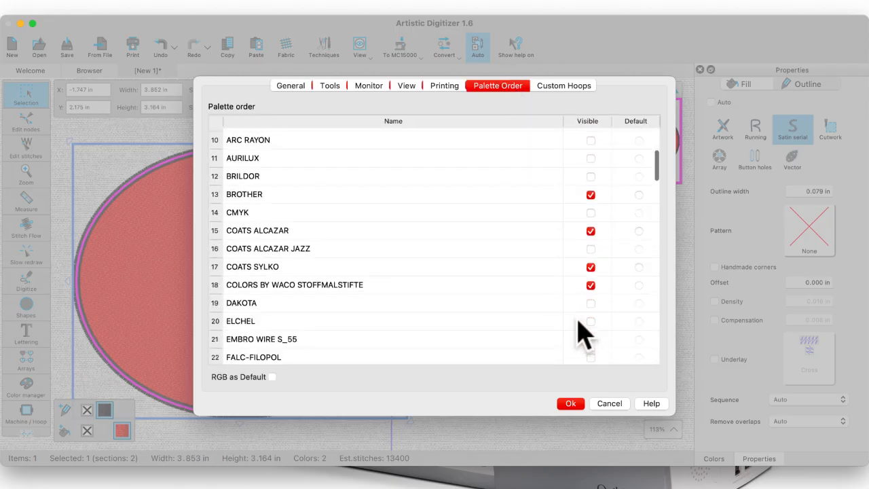
pyautogui.scroll(-20, 579, 323)
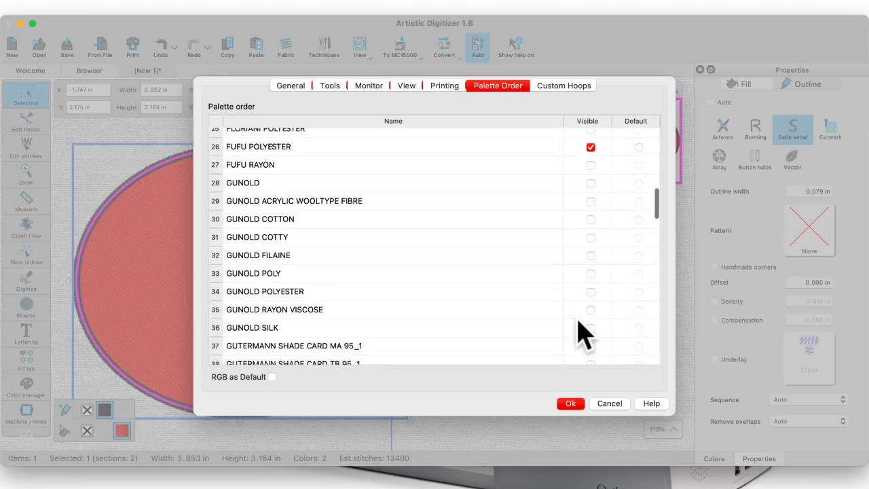
pyautogui.scroll(-5, 579, 323)
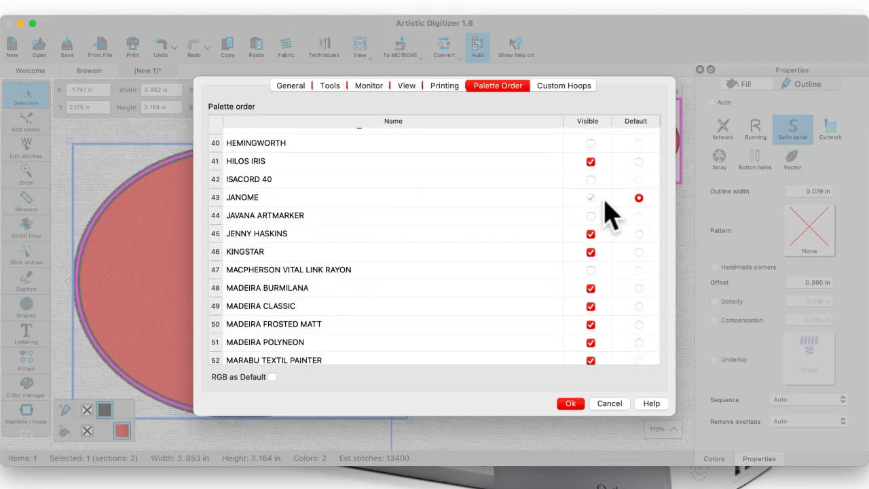
pyautogui.click(576, 408)
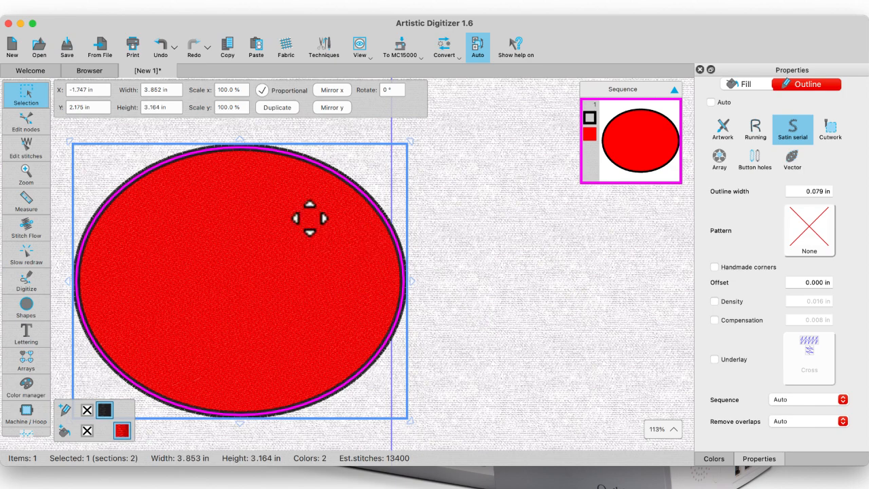
# - Open the recent cat photo IMG_0212.jpg for Auto-digitize / Trace to outlines, cropped to the face at about 6.288 by 6.506 in
pyautogui.click(34, 70)
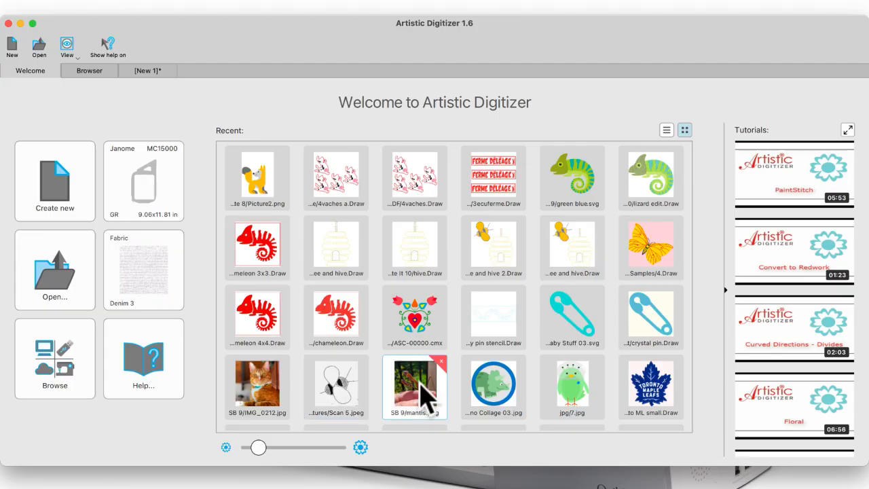
pyautogui.click(271, 388)
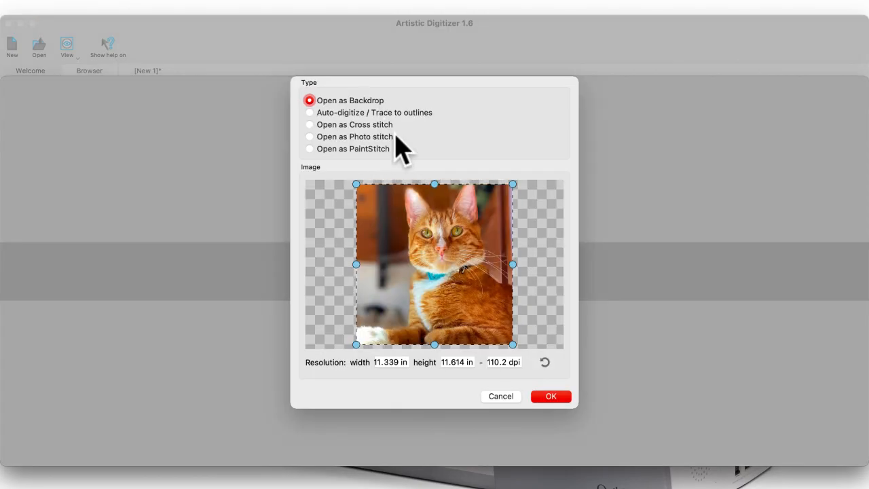
pyautogui.click(311, 113)
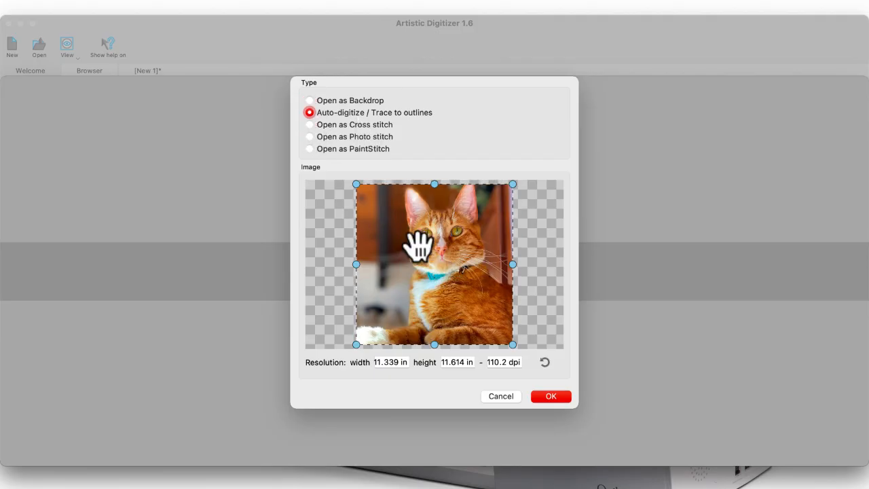
pyautogui.moveTo(513, 345); pyautogui.dragTo(488, 274)
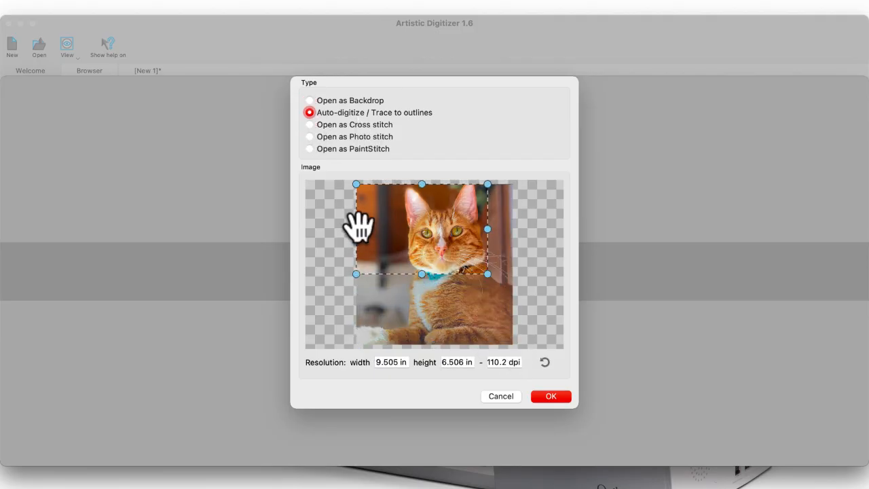
pyautogui.moveTo(357, 229); pyautogui.dragTo(399, 230)
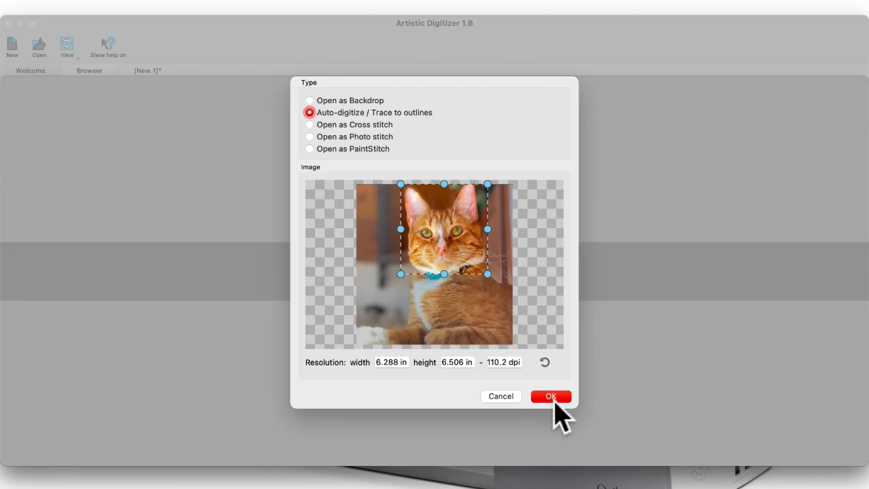
pyautogui.click(552, 397)
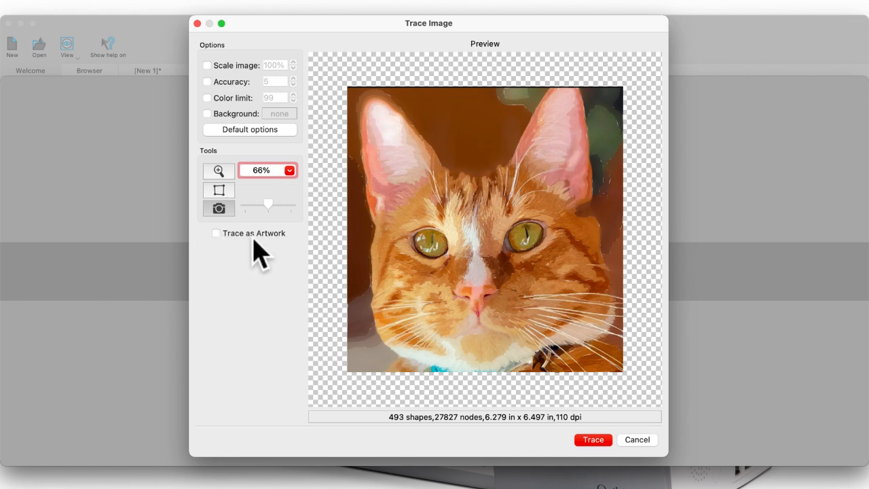
# - Trace the cropped cat photo as artwork with a higher photo level, accuracy 5 and a color limit of 15
pyautogui.click(216, 233)
pyautogui.moveTo(264, 203)
pyautogui.mouseDown()
pyautogui.moveTo(290, 205)
pyautogui.moveTo(282, 205)
pyautogui.mouseUp()
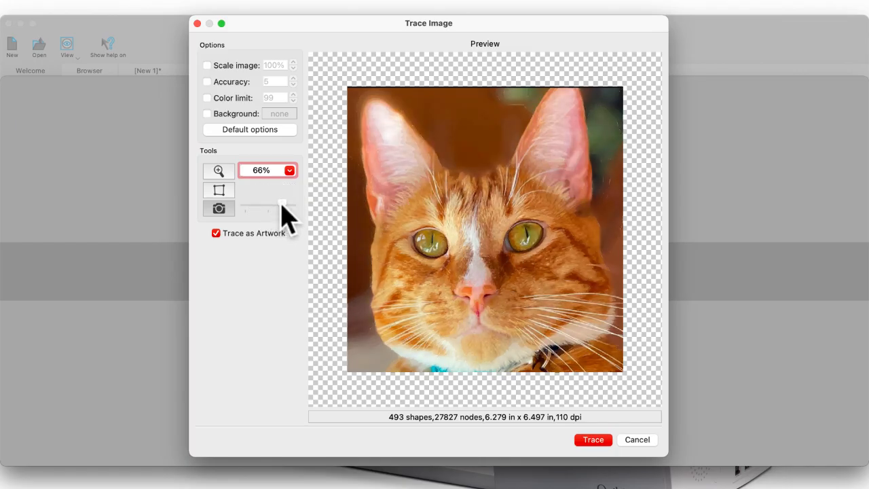
pyautogui.click(207, 82)
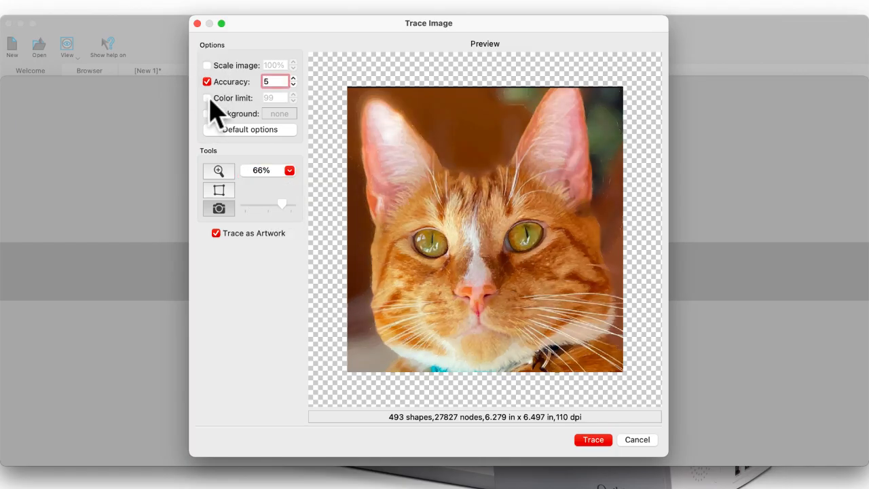
pyautogui.click(208, 98)
pyautogui.moveTo(276, 97); pyautogui.dragTo(249, 97)
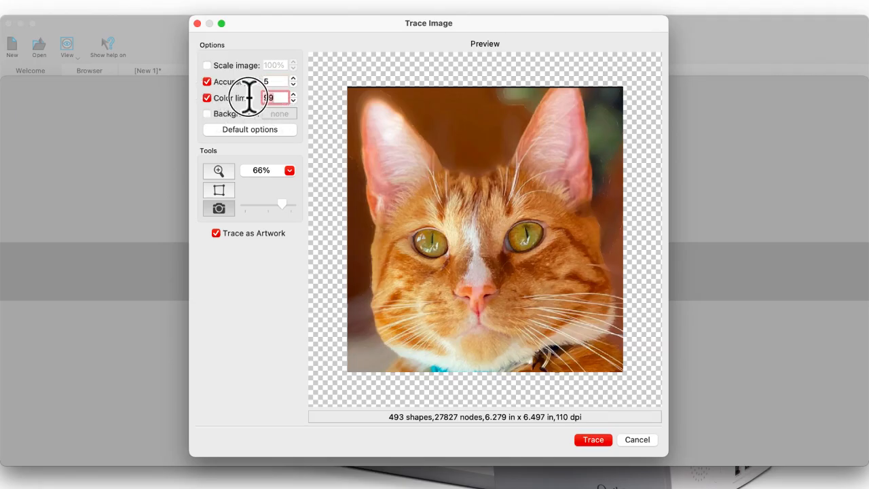
pyautogui.write('15')
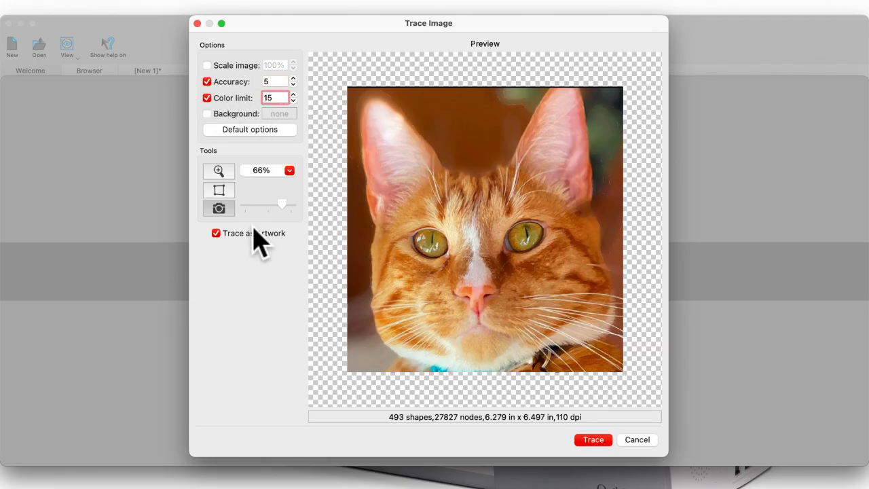
pyautogui.click(595, 441)
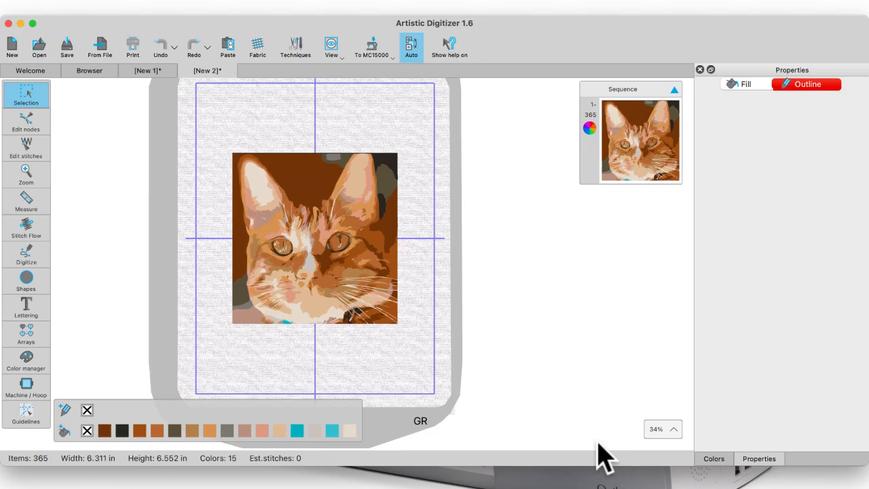
# - Select the dark brown shape between the nose and the eye at its side in the traced cat artwork
pyautogui.scroll(2, 380, 305)
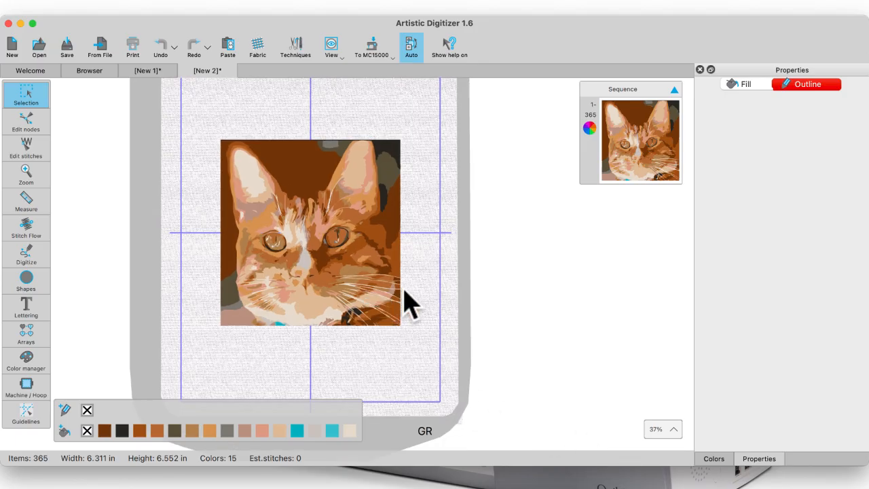
pyautogui.scroll(3, 324, 260)
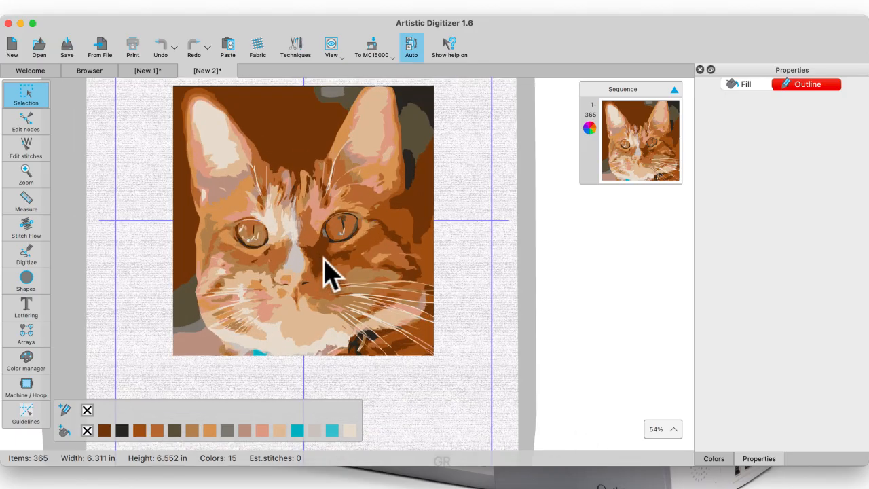
pyautogui.scroll(4, 324, 272)
pyautogui.click(325, 261)
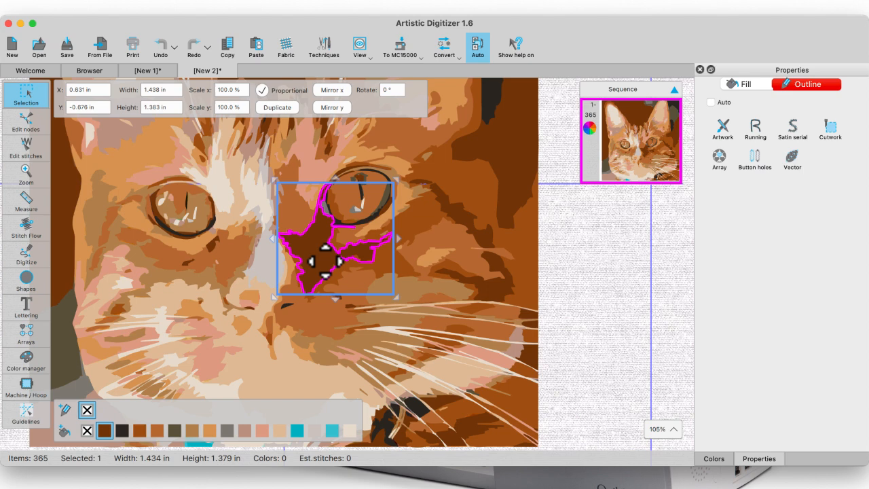
# - Delete the slim cream highlight and the small light gray shape beside it inside the cat's left-hand eye
pyautogui.click(197, 214)
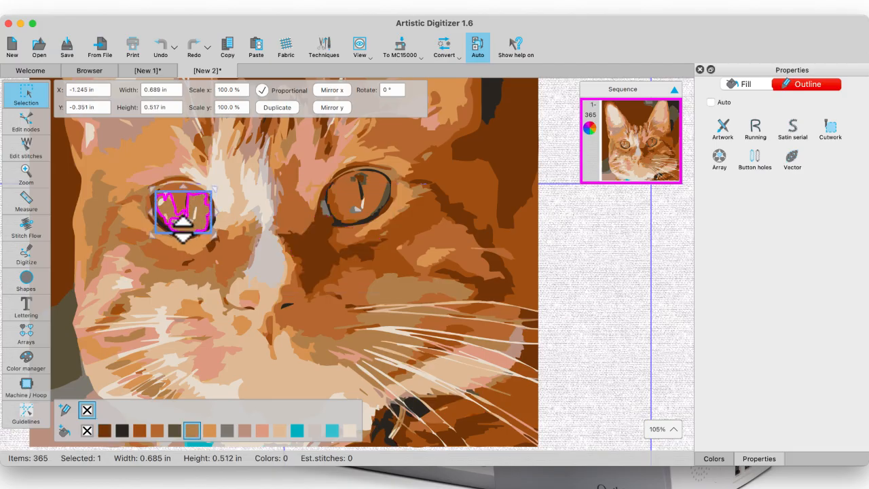
pyautogui.scroll(3, 184, 220)
pyautogui.scroll(4, 182, 229)
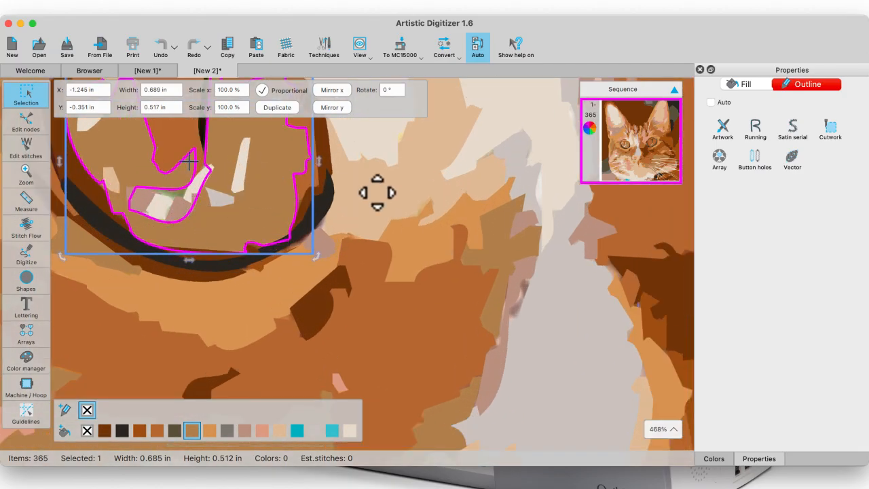
pyautogui.click(367, 204)
pyautogui.click(248, 182)
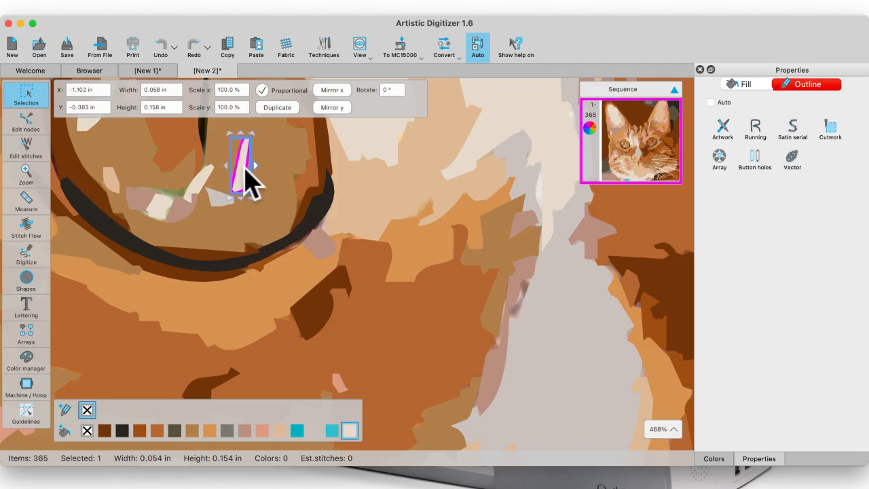
pyautogui.press('Delete')
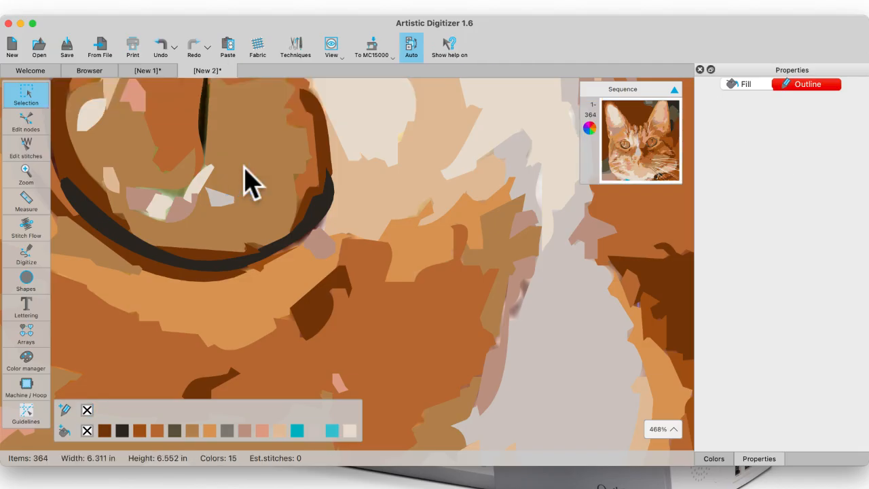
pyautogui.click(219, 197)
pyautogui.press('Delete')
pyautogui.scroll(-4, 205, 226)
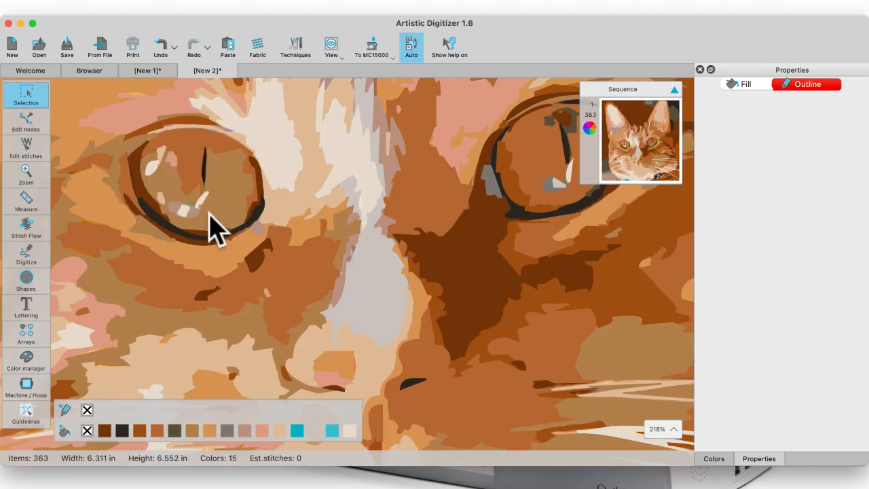
pyautogui.scroll(-4, 210, 228)
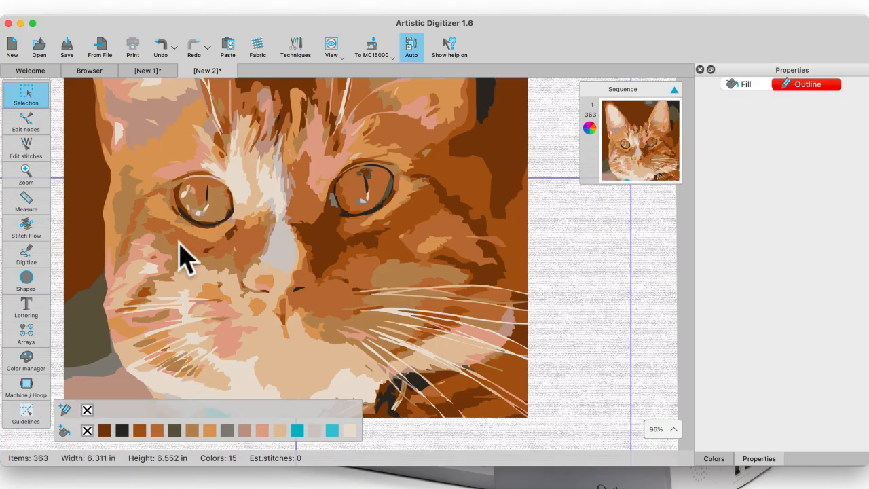
pyautogui.scroll(-5, 180, 248)
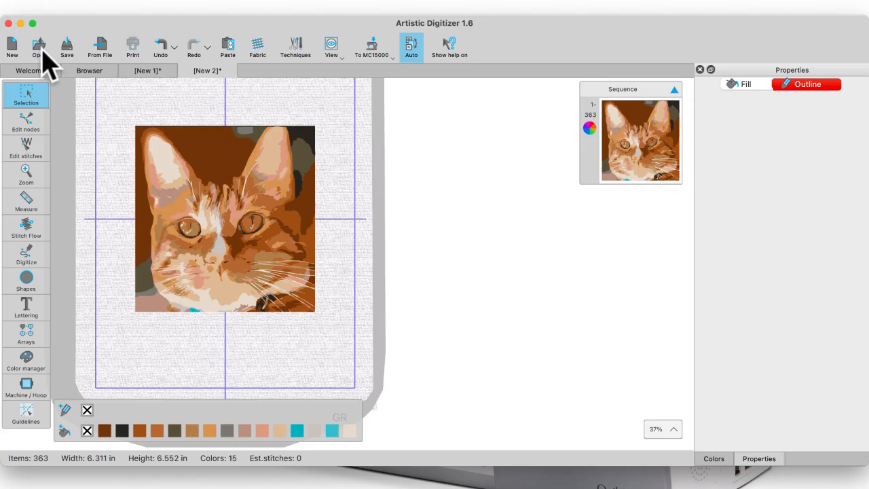
# - Save the cat artwork as cheeto in the AD Classes 2021 folder, in the Design Files (*.Draw) format
pyautogui.click(85, 10)
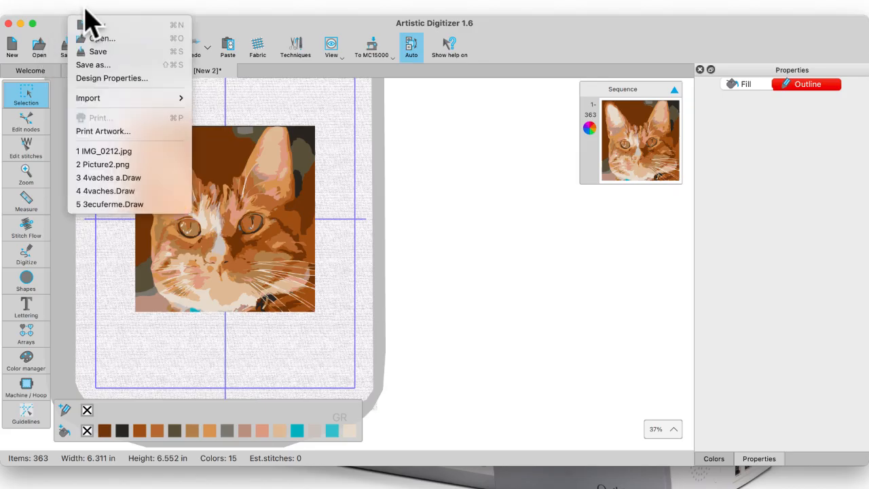
pyautogui.click(87, 65)
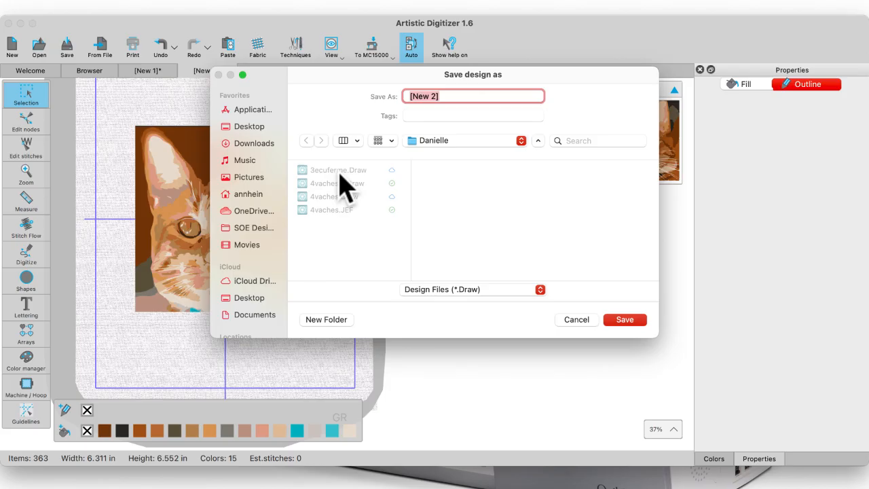
pyautogui.click(522, 141)
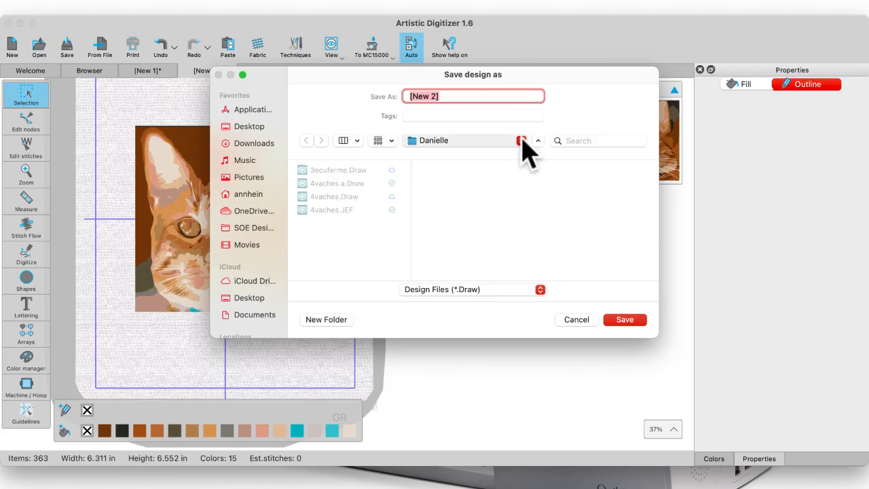
pyautogui.click(455, 174)
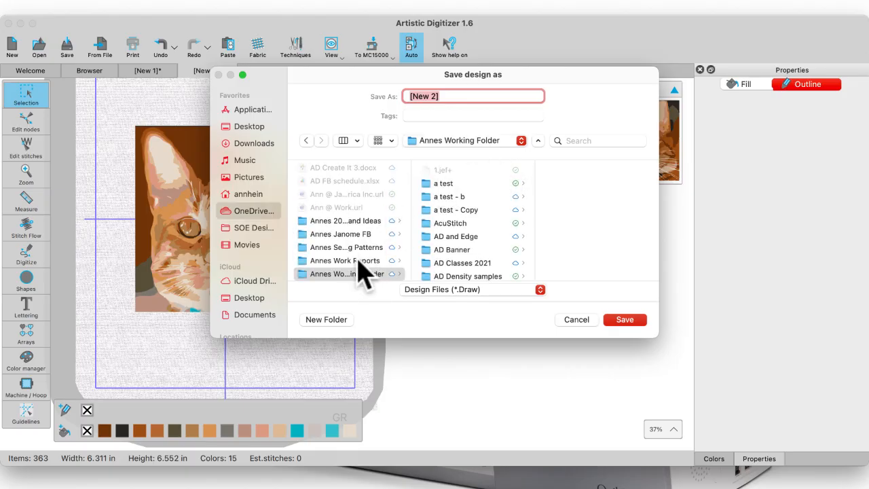
pyautogui.click(456, 265)
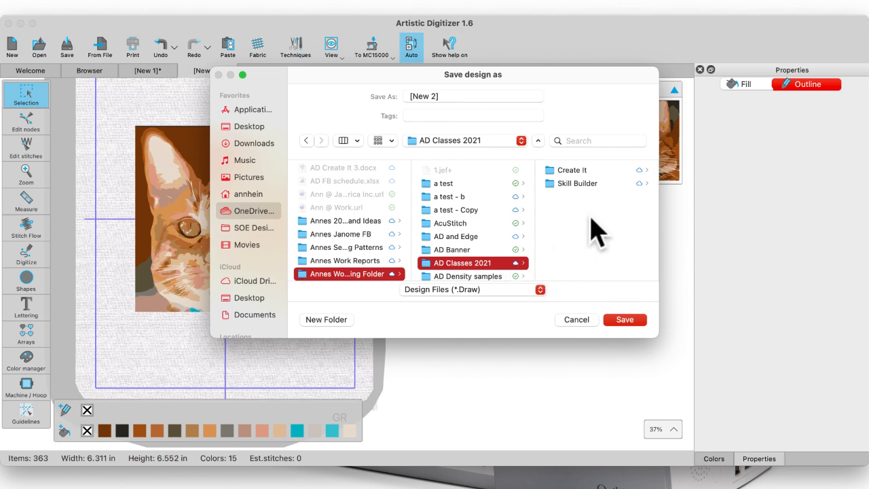
pyautogui.moveTo(451, 96); pyautogui.dragTo(398, 98)
pyautogui.write('cheeto')
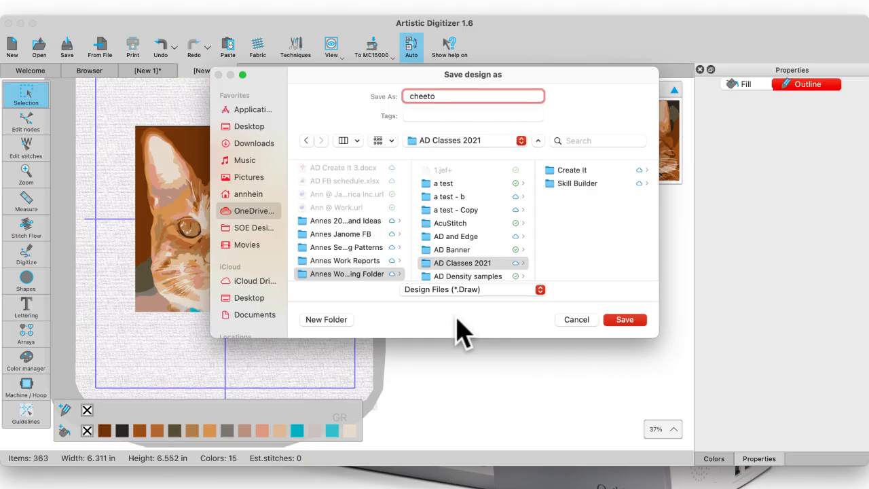
pyautogui.click(541, 291)
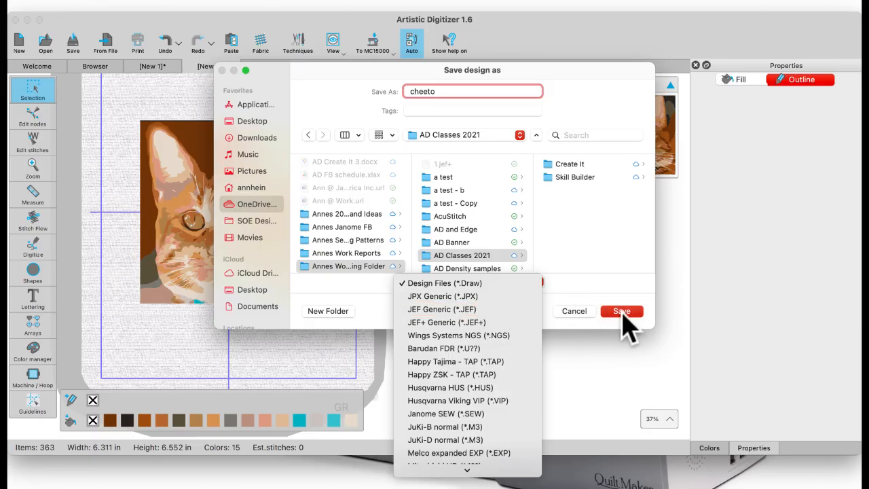
pyautogui.click(533, 288)
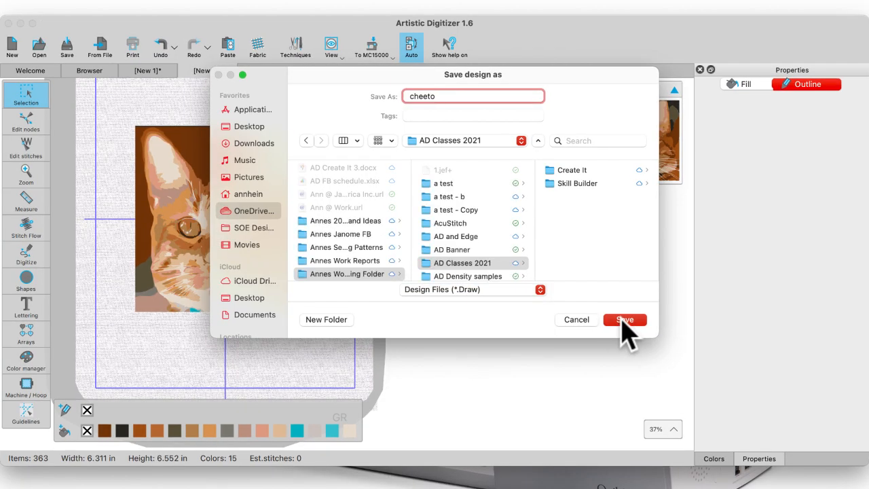
pyautogui.click(624, 319)
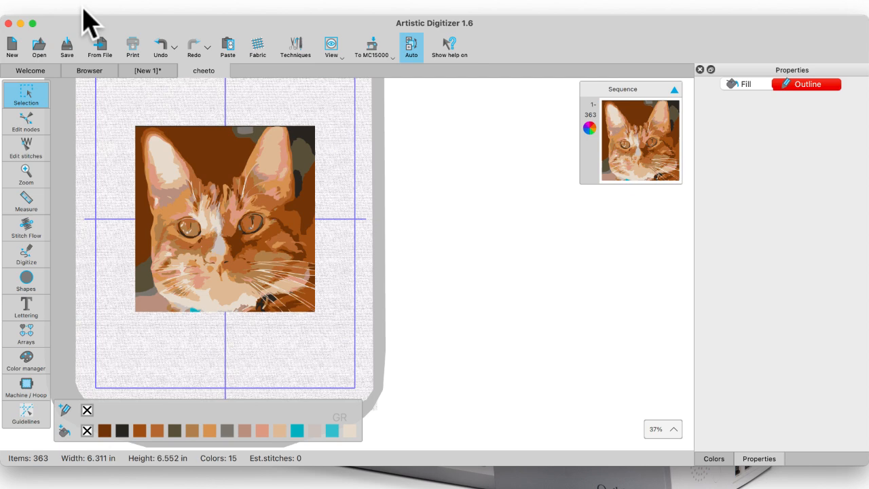
pyautogui.click(68, 47)
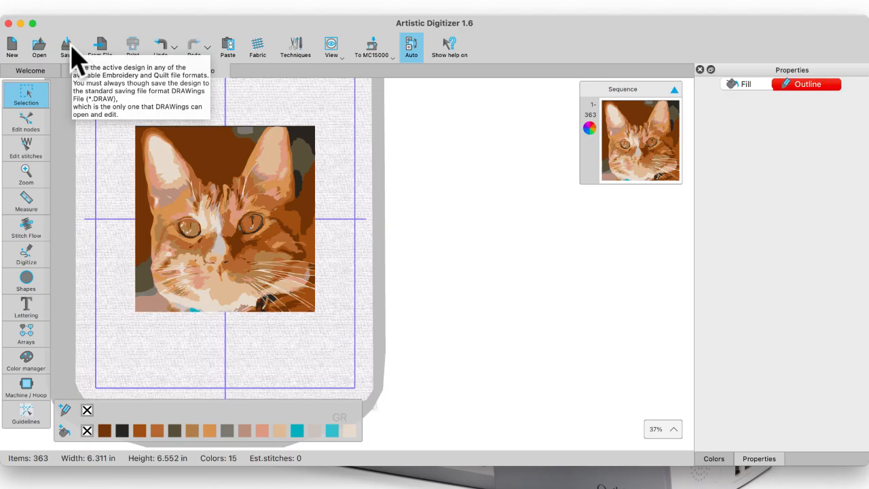
# - Open the recent file green blue.svg and save it as lizzie in the Skill Builder folder, as Design Files (*.Draw)
pyautogui.click(30, 71)
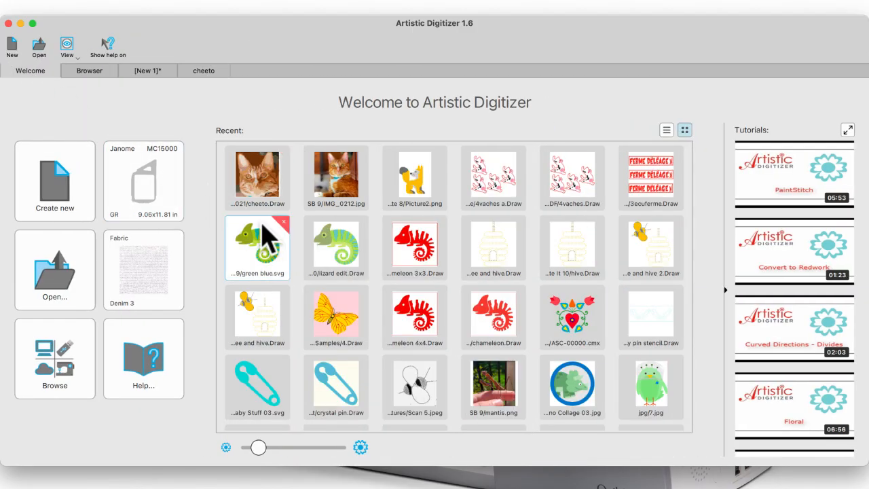
pyautogui.click(258, 246)
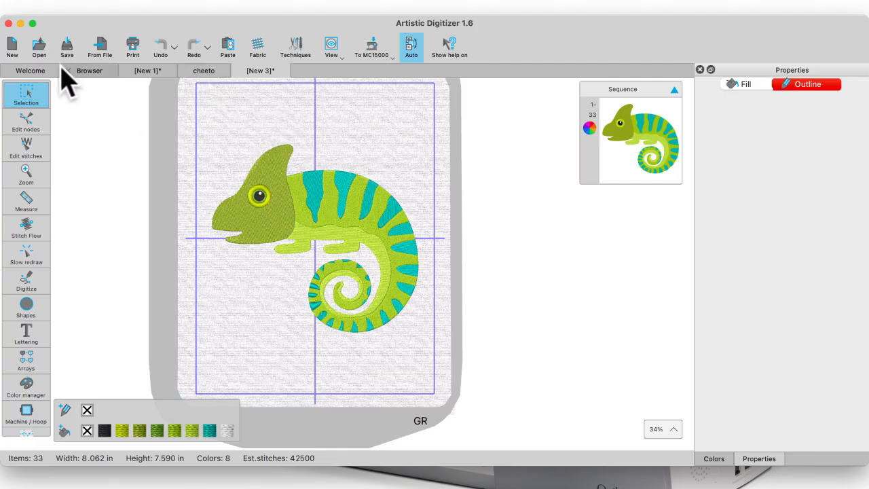
pyautogui.click(68, 44)
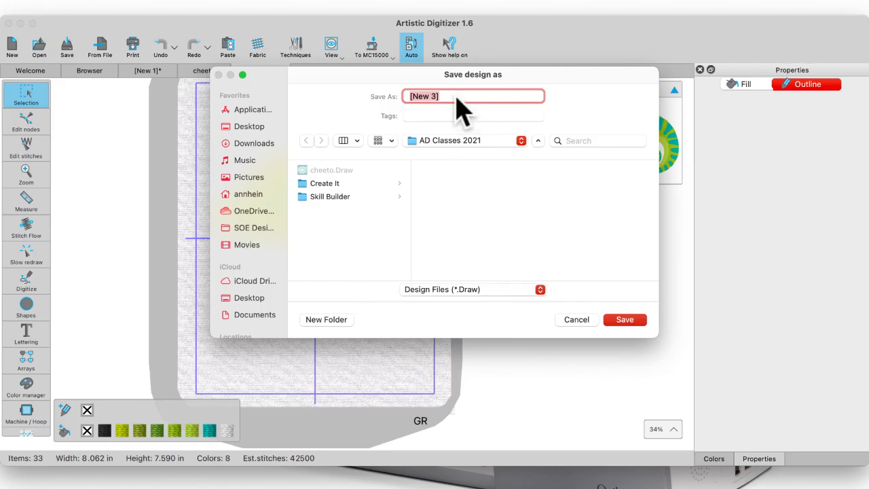
pyautogui.press('BackSpace')
pyautogui.click(319, 198)
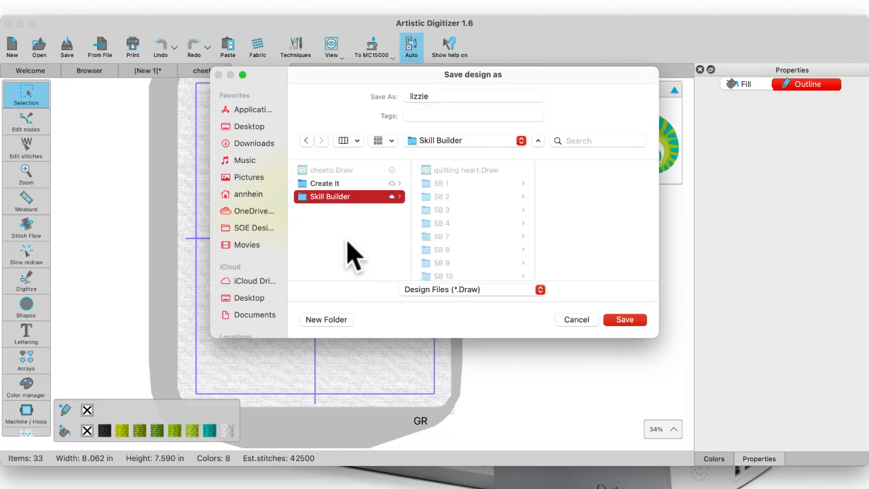
pyautogui.scroll(-2, 455, 262)
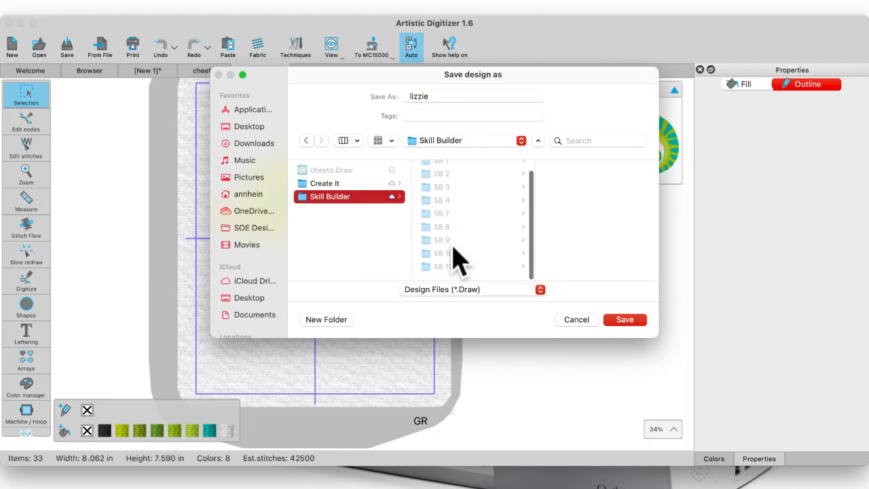
pyautogui.scroll(2, 455, 261)
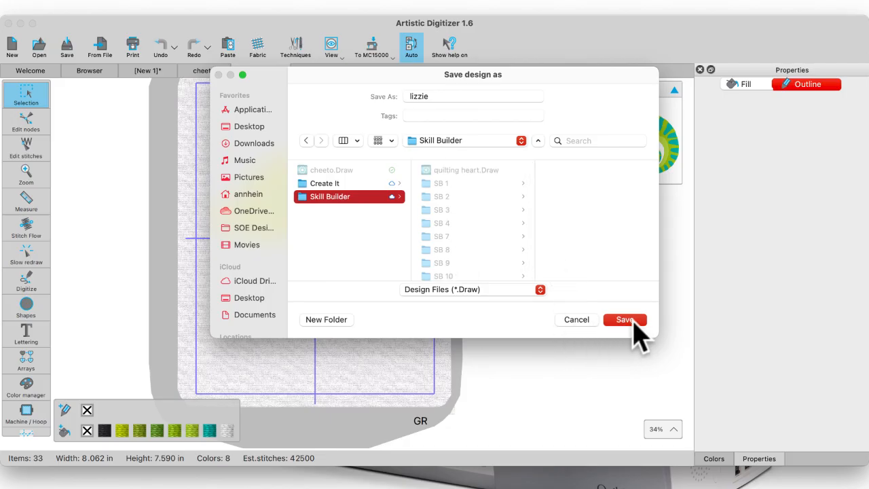
pyautogui.click(634, 321)
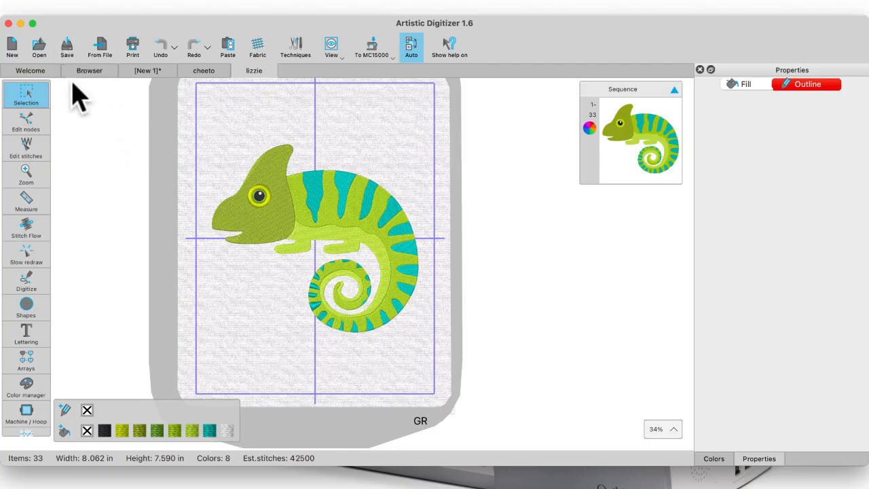
# - Review the file commands for the chameleon design and look through the working folder's subfolders in the Browser
pyautogui.click(84, 7)
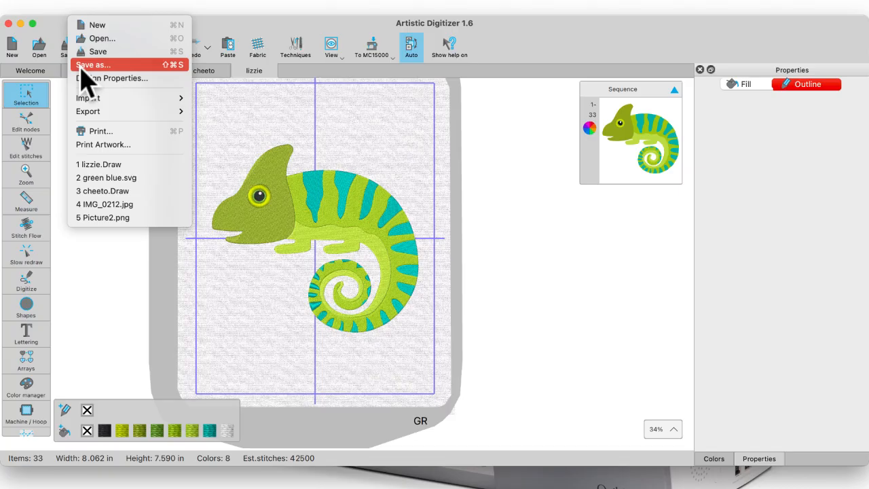
pyautogui.click(28, 70)
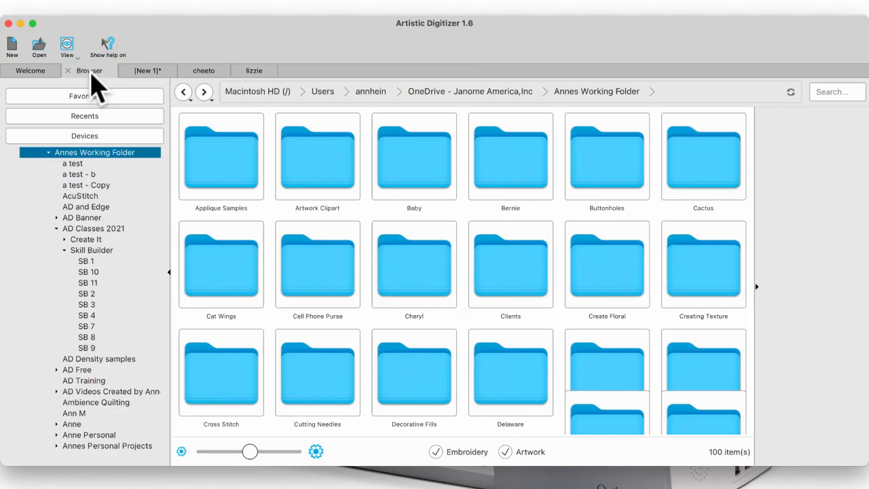
pyautogui.click(89, 73)
pyautogui.scroll(-5, 230, 370)
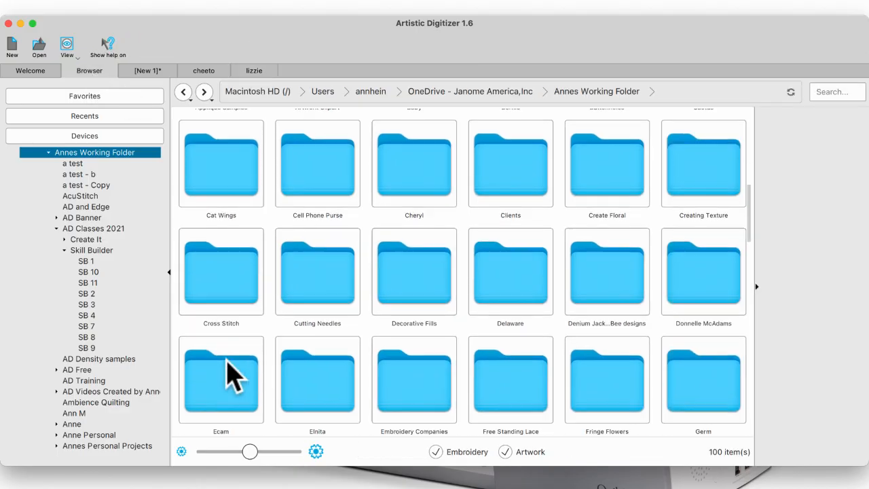
pyautogui.scroll(-1, 231, 370)
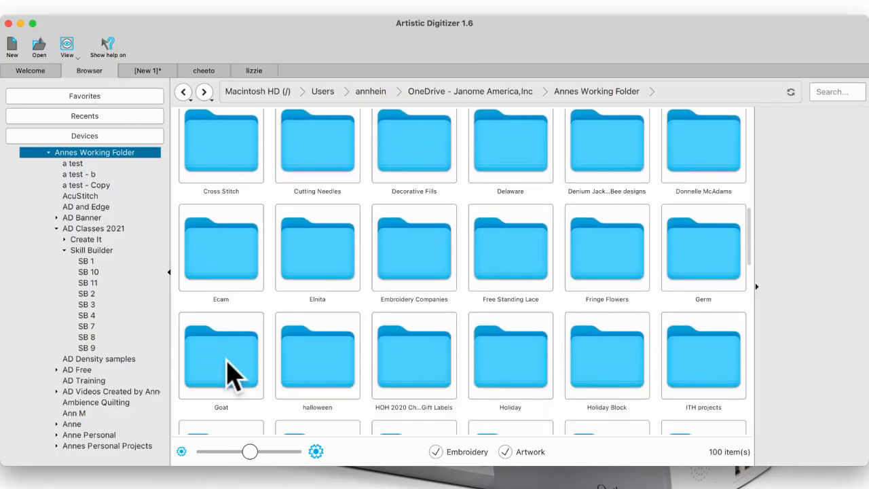
# - Look through the thumbnails of recent designs and pictures on the Welcome page
pyautogui.click(34, 72)
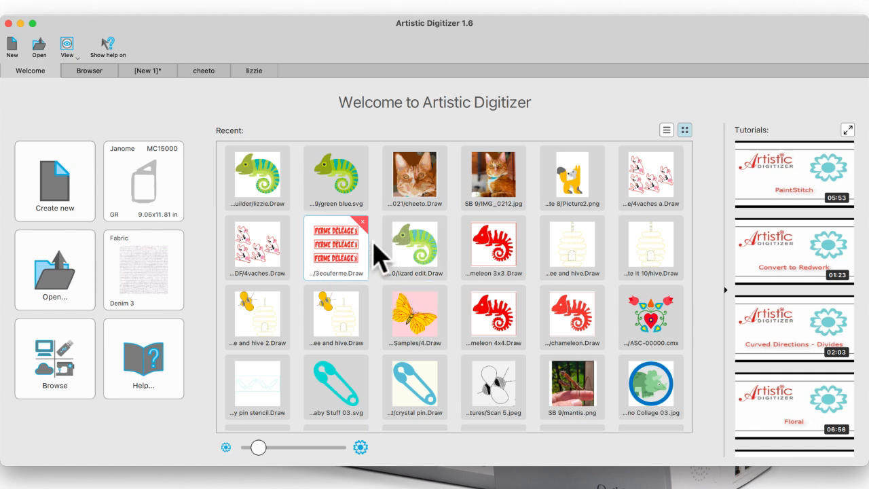
pyautogui.scroll(-5, 438, 367)
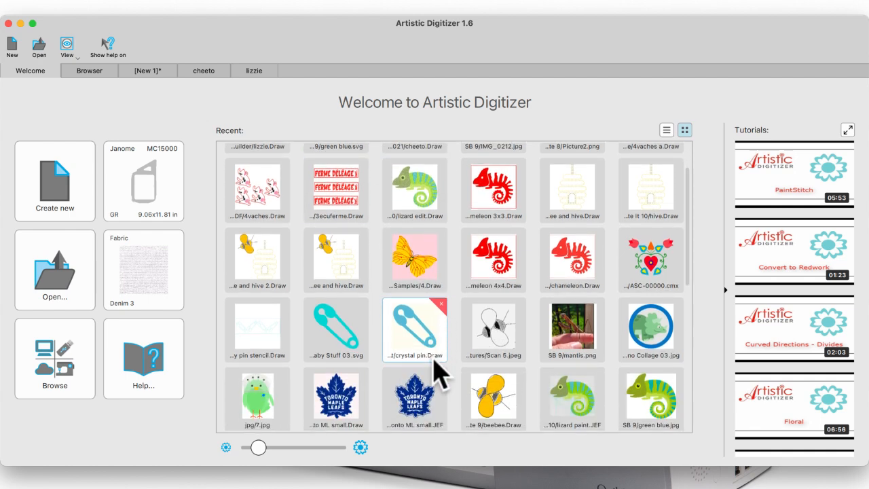
pyautogui.scroll(-5, 438, 374)
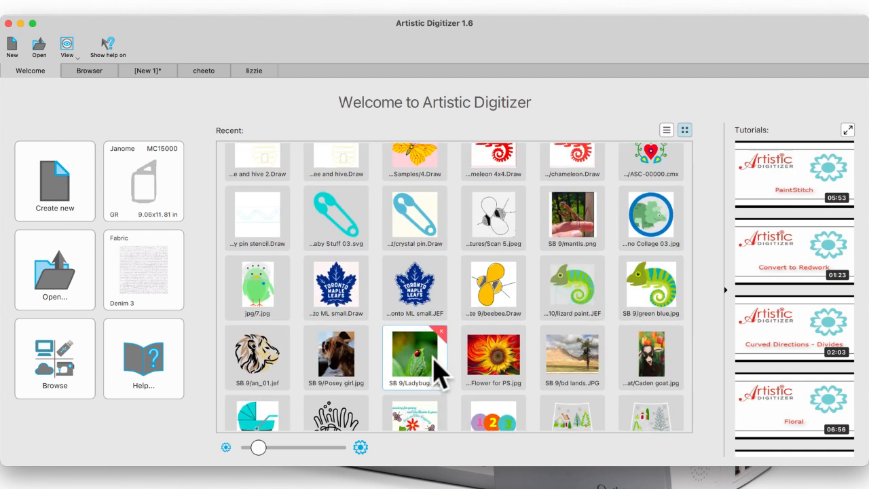
pyautogui.scroll(-5, 438, 372)
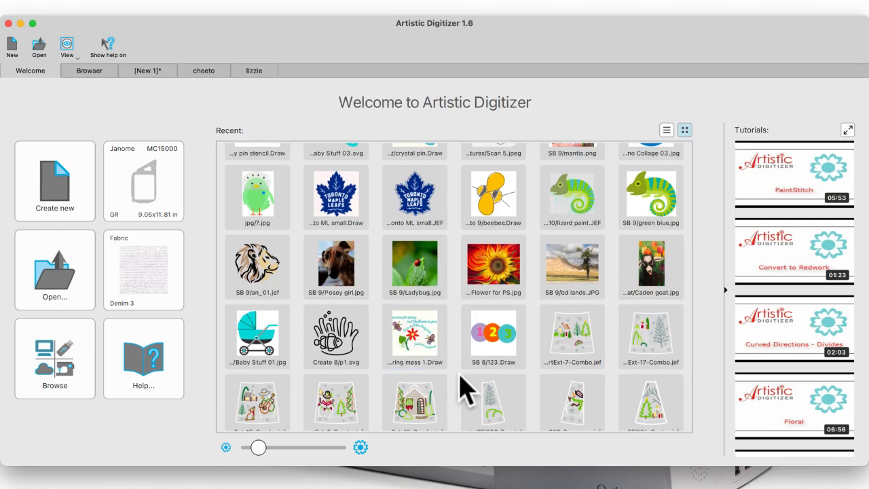
pyautogui.scroll(-5, 472, 404)
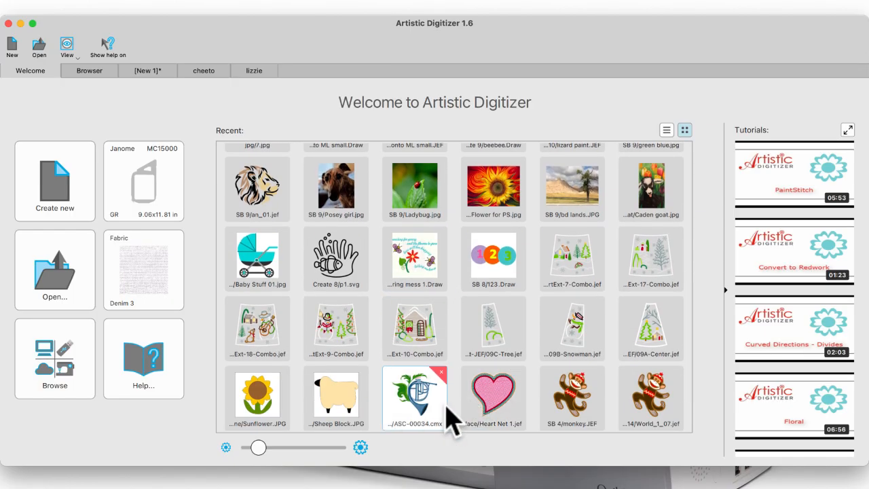
pyautogui.scroll(-5, 449, 413)
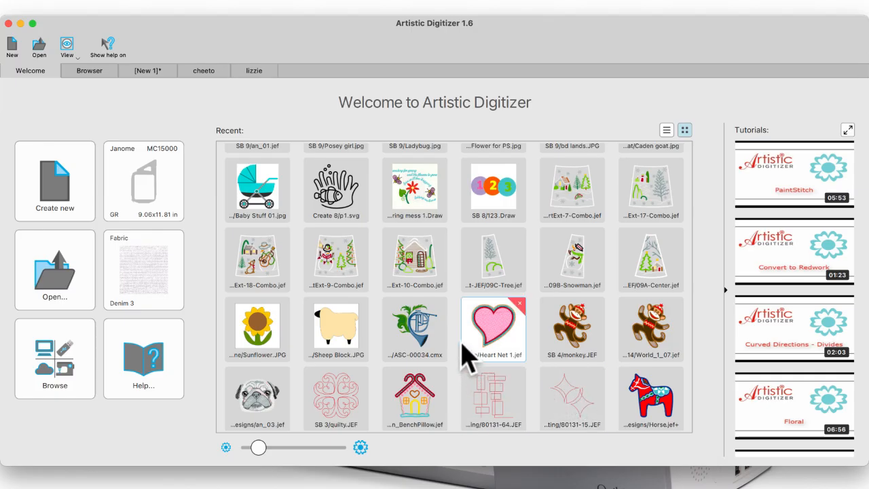
pyautogui.scroll(8, 469, 355)
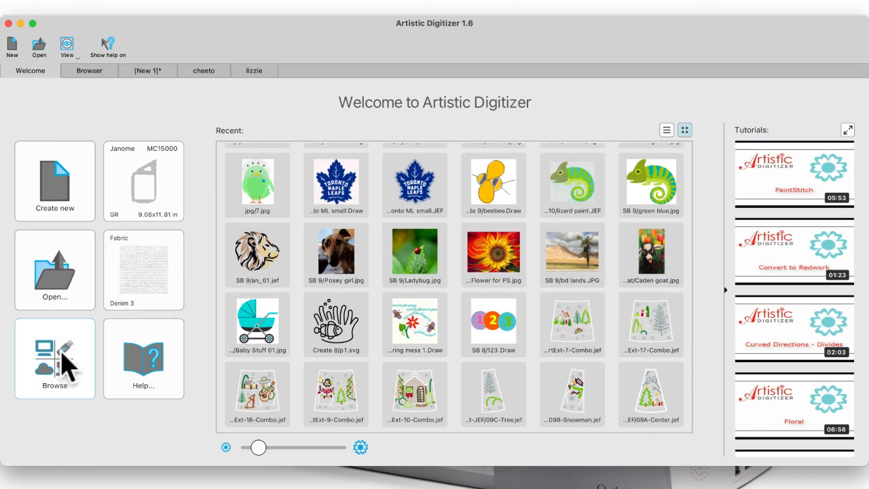
# - Browse to the Artwork Clipart folder inside the working folder and check its Clipart misc subfolder
pyautogui.click(67, 365)
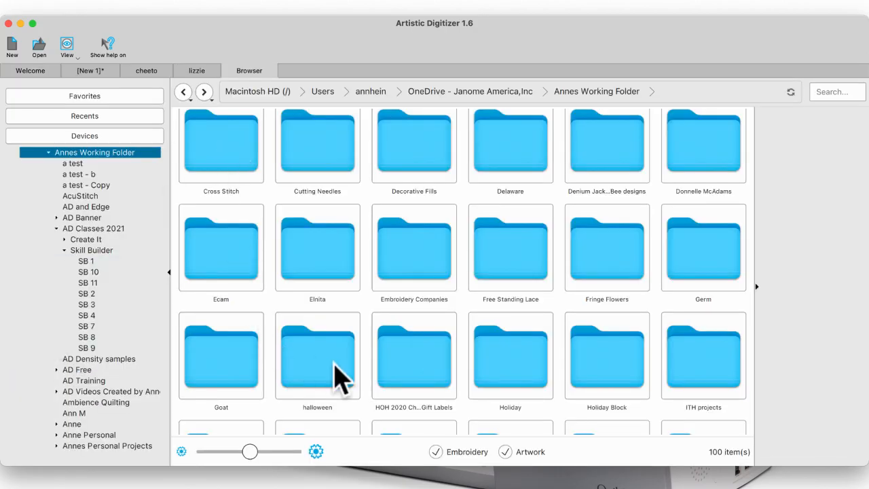
pyautogui.scroll(-5, 340, 378)
pyautogui.scroll(4, 373, 271)
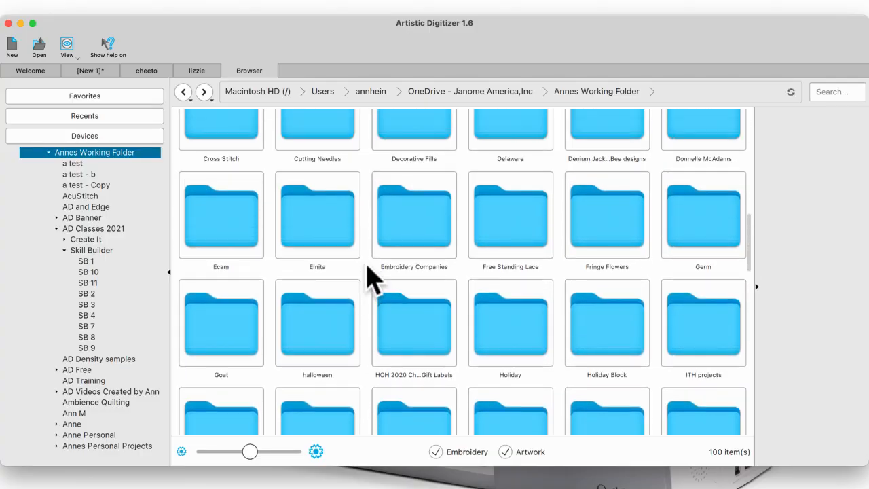
pyautogui.scroll(6, 373, 275)
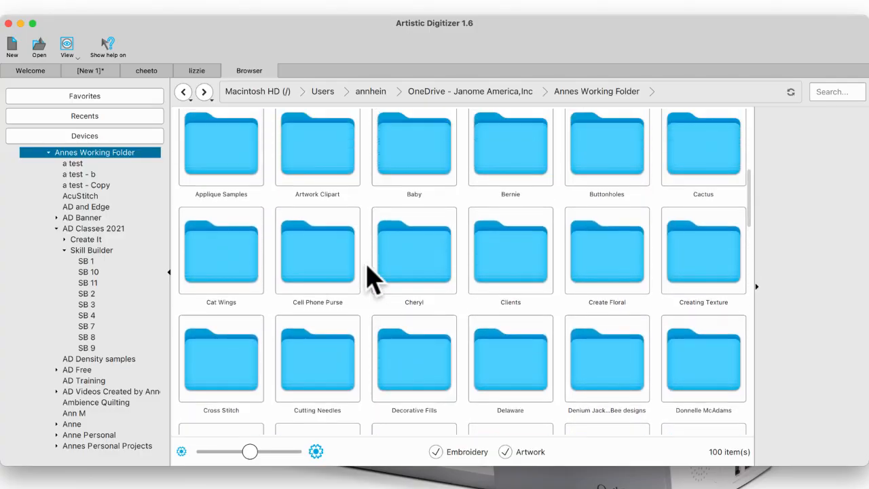
pyautogui.doubleClick(326, 168)
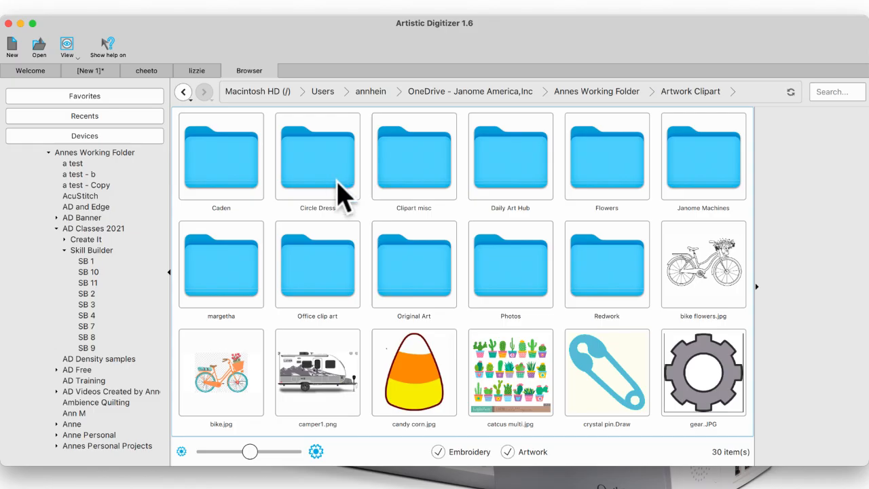
pyautogui.doubleClick(430, 184)
pyautogui.click(183, 92)
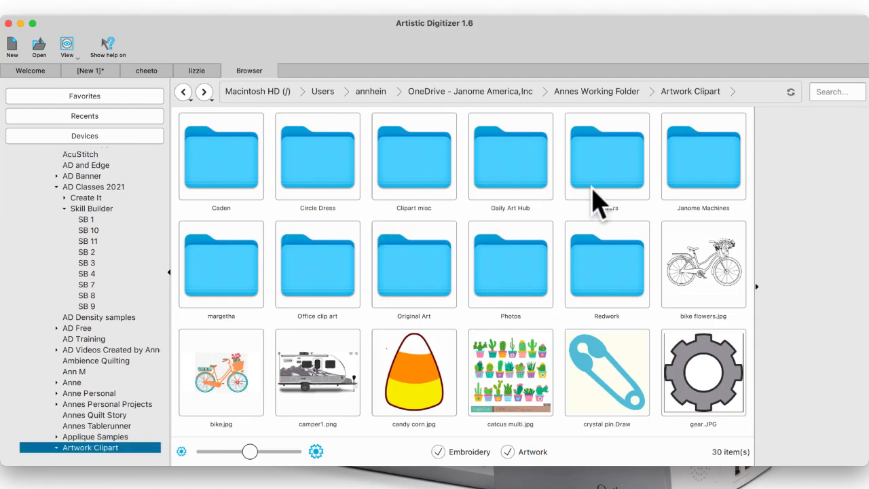
# - Go through Daily Art Hub and the Colorful Chameleon Collection to its JPG folder
pyautogui.doubleClick(520, 170)
pyautogui.doubleClick(528, 271)
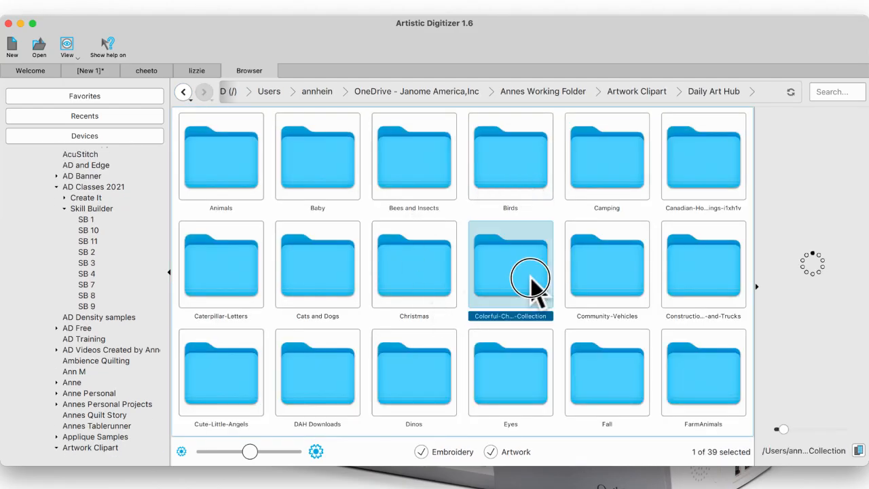
pyautogui.doubleClick(243, 178)
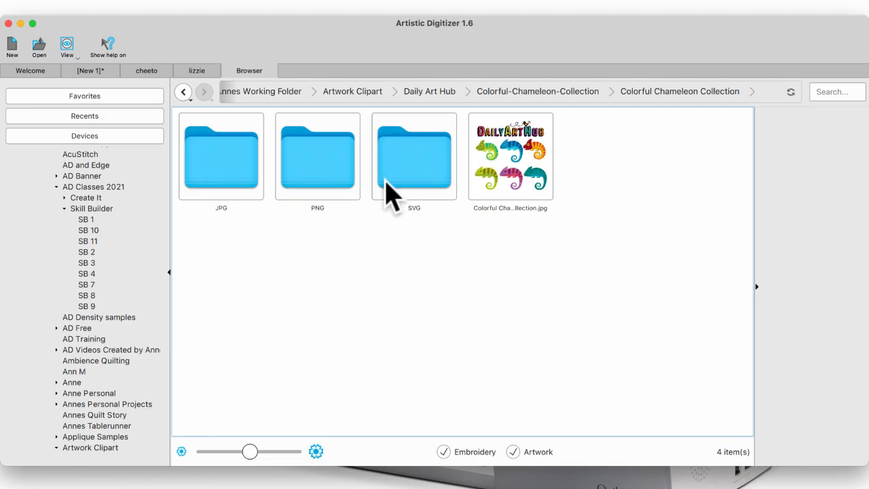
pyautogui.click(230, 179)
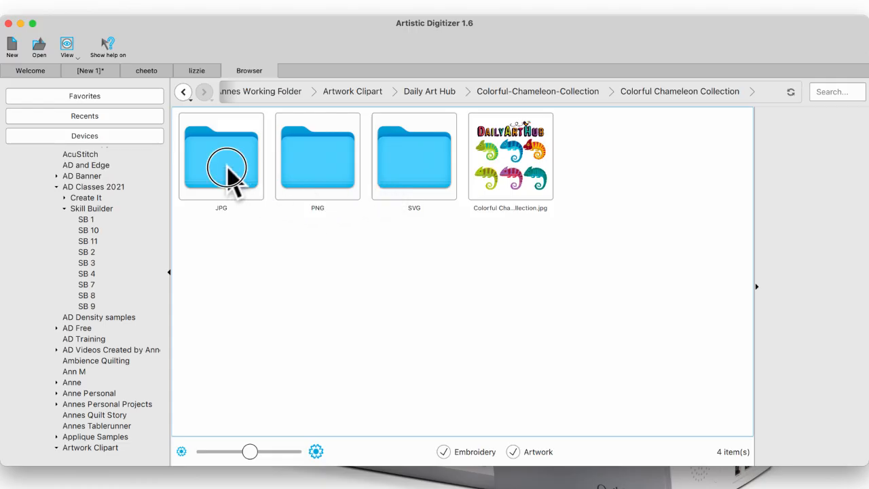
pyautogui.doubleClick(229, 167)
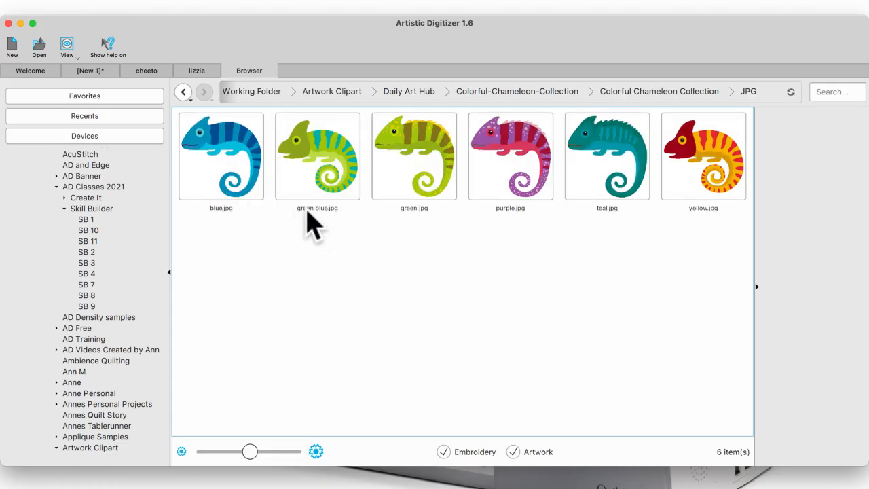
# - Open the blue.jpg chameleon picture as Cross stitch
pyautogui.click(234, 161)
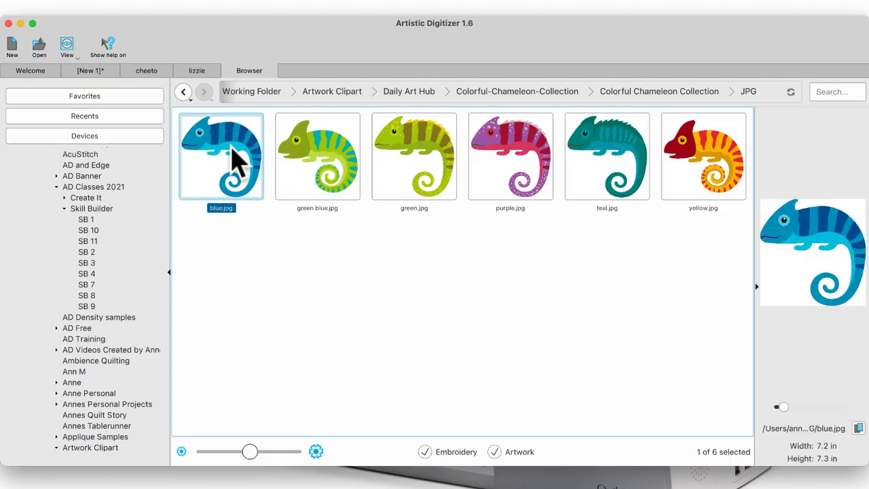
pyautogui.doubleClick(235, 161)
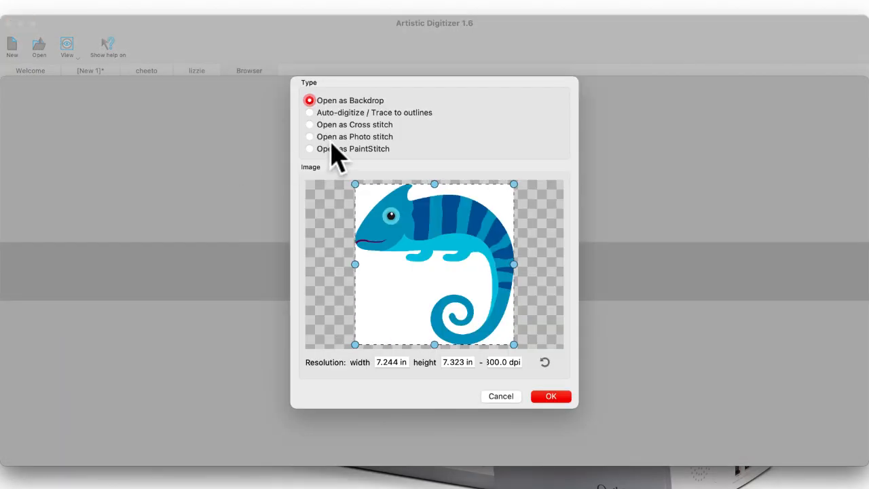
pyautogui.click(310, 124)
pyautogui.click(554, 398)
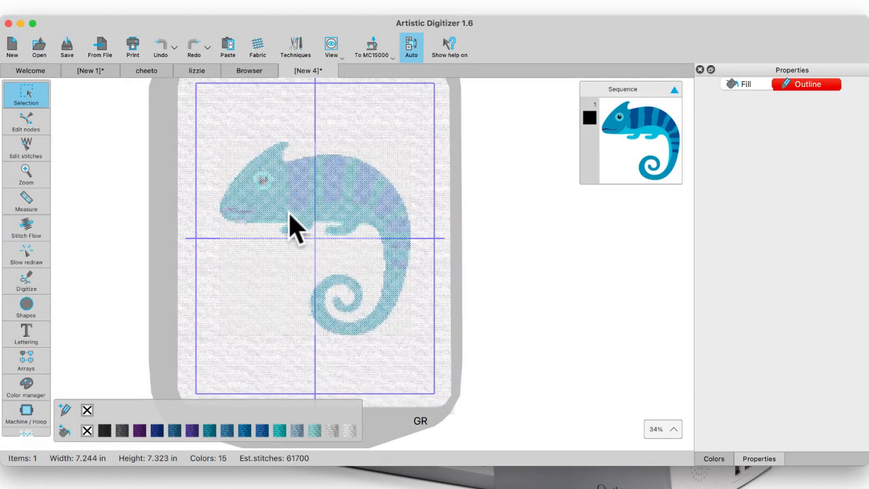
# - Move the cross-stitch chameleon off the hoop to its right side and set the fabric to None Normal
pyautogui.moveTo(279, 200); pyautogui.dragTo(548, 200)
pyautogui.hscroll(3, 408, 184)
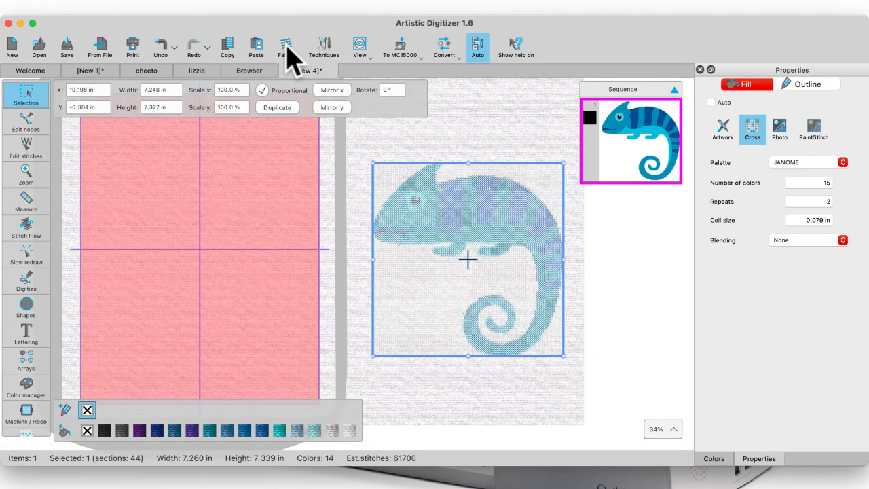
pyautogui.click(290, 45)
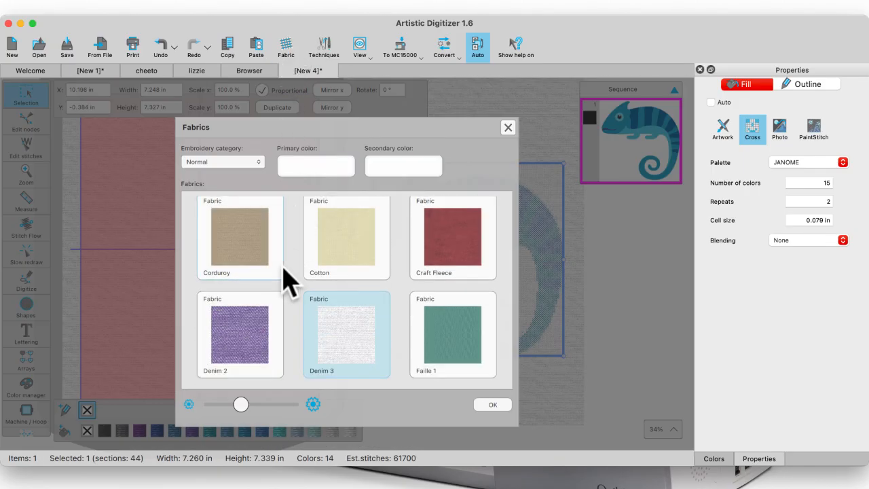
pyautogui.scroll(3, 290, 276)
pyautogui.click(242, 240)
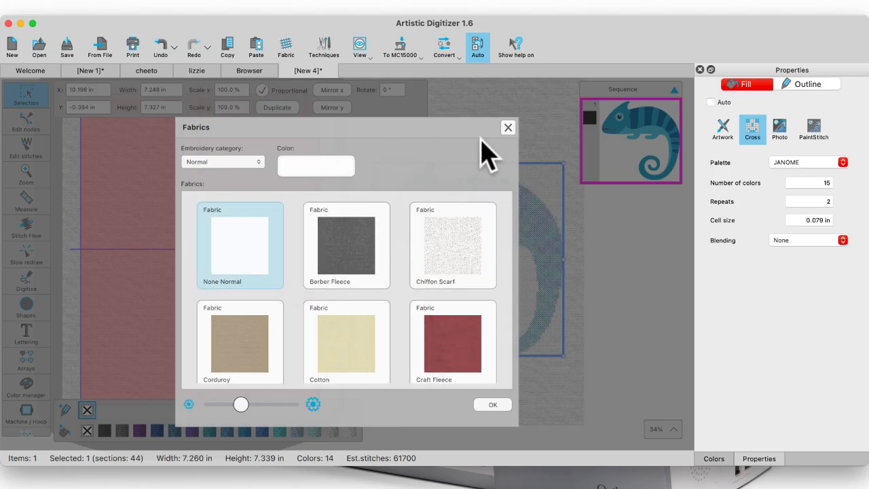
pyautogui.click(492, 406)
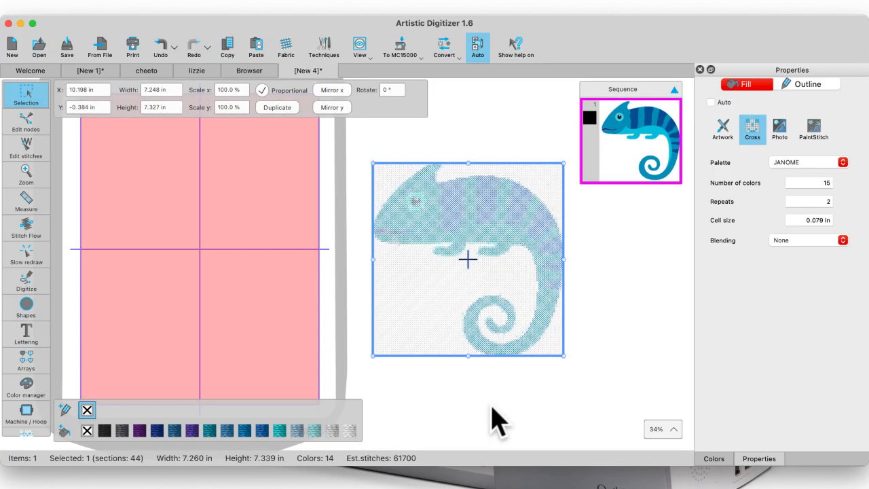
pyautogui.click(442, 401)
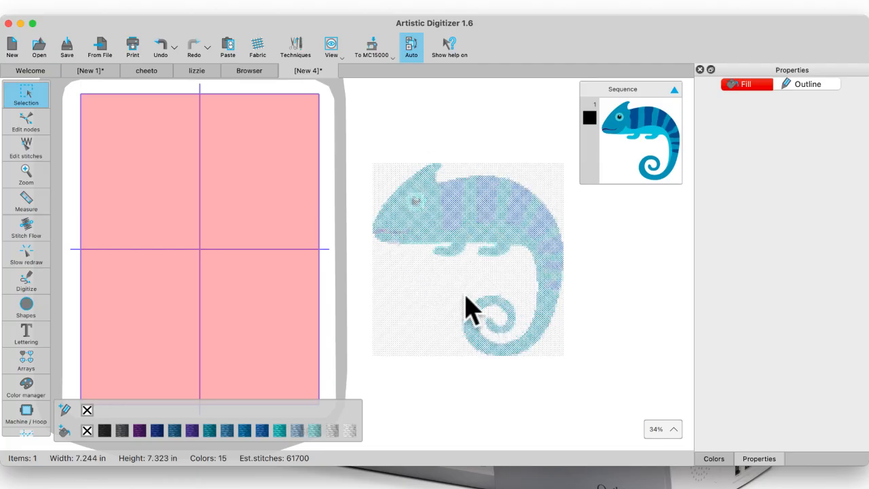
# - Set the number of colors of the chameleon's cross-stitch fill to 10
pyautogui.scroll(5, 467, 308)
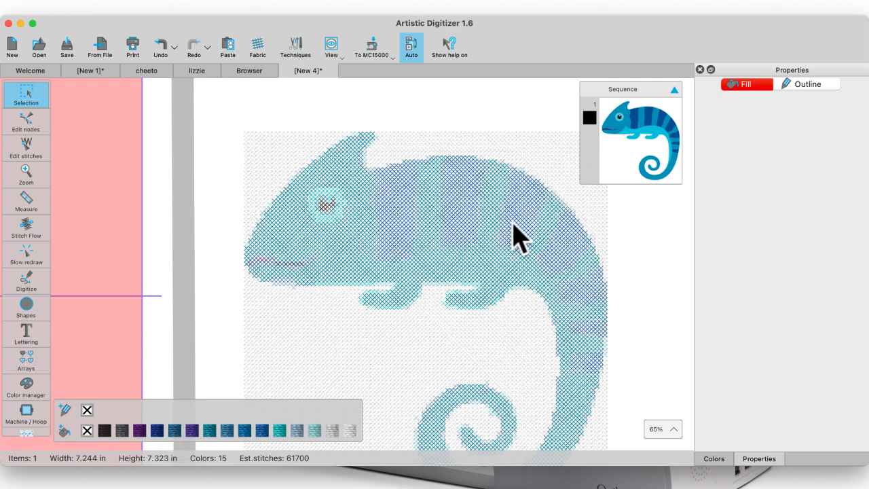
pyautogui.click(443, 224)
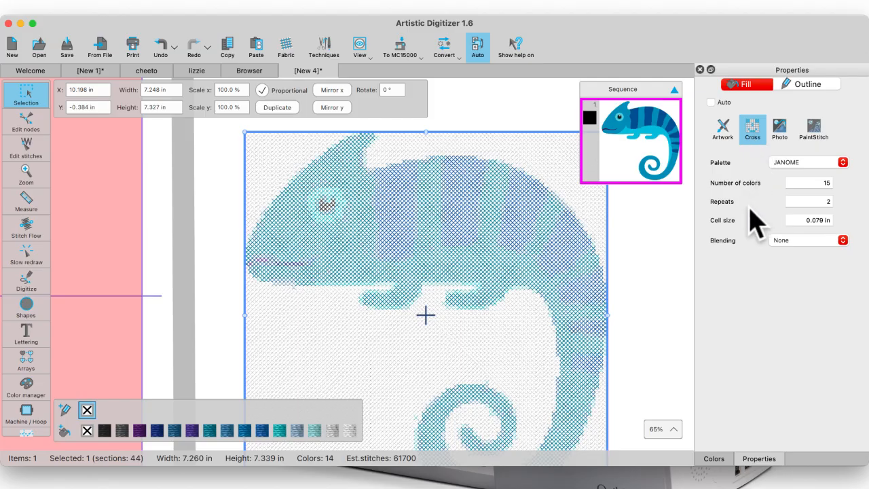
pyautogui.click(824, 182)
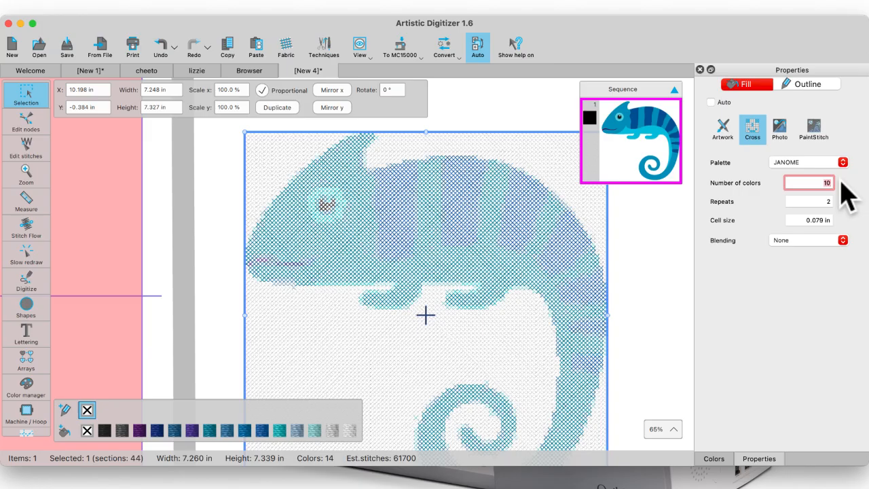
pyautogui.write('10')
pyautogui.press('Return')
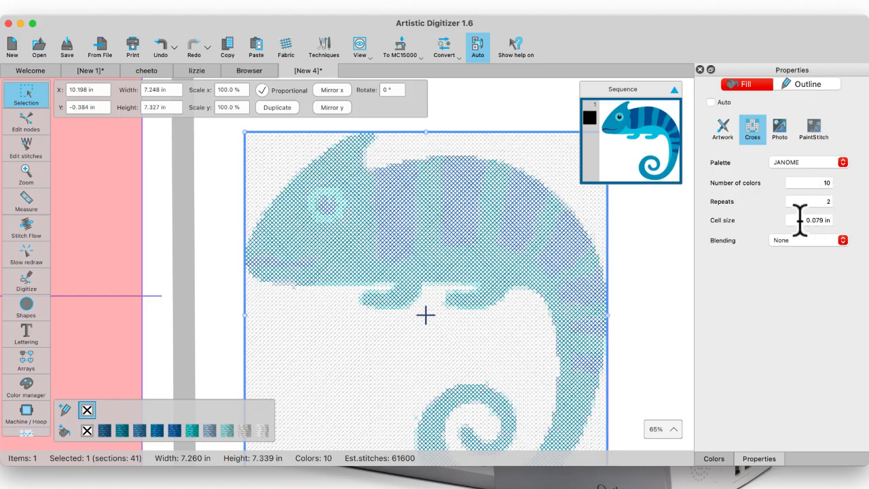
# - Set the cross-stitch cell size of the chameleon to 0.059 in
pyautogui.click(803, 218)
pyautogui.moveTo(803, 219); pyautogui.dragTo(840, 218)
pyautogui.scroll(5, 516, 272)
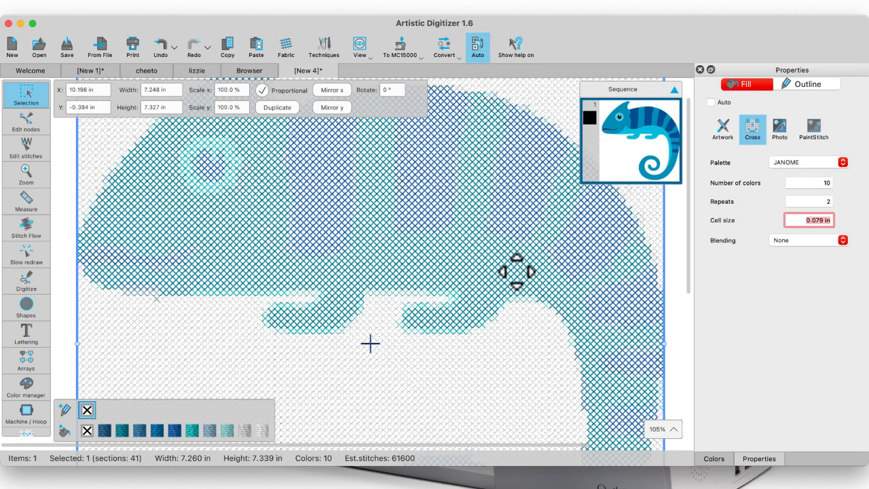
pyautogui.scroll(5, 516, 272)
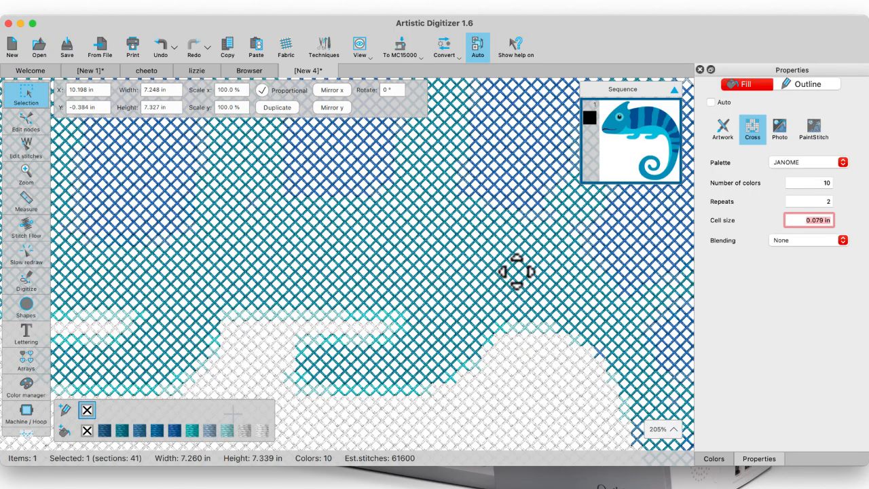
pyautogui.write('1')
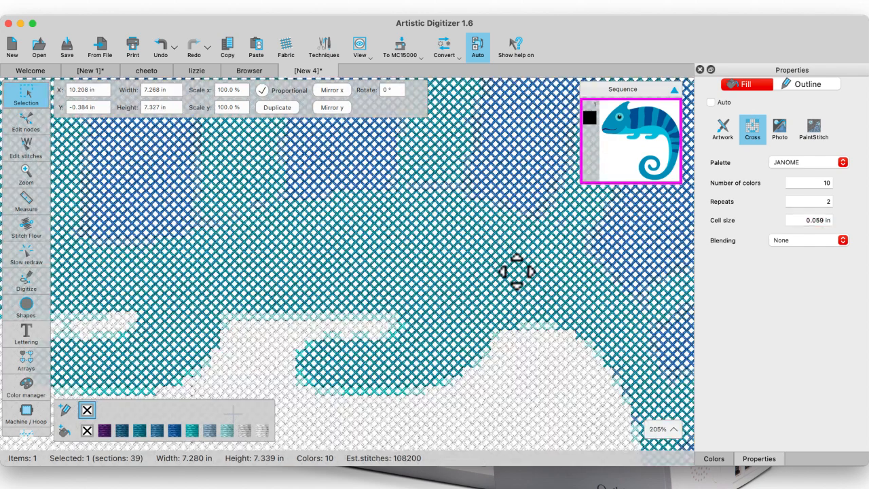
# - Examine the chameleon's cross stitches up close and as a whole to judge the detail at the smaller cell size
pyautogui.scroll(-5, 477, 259)
pyautogui.scroll(-3, 477, 259)
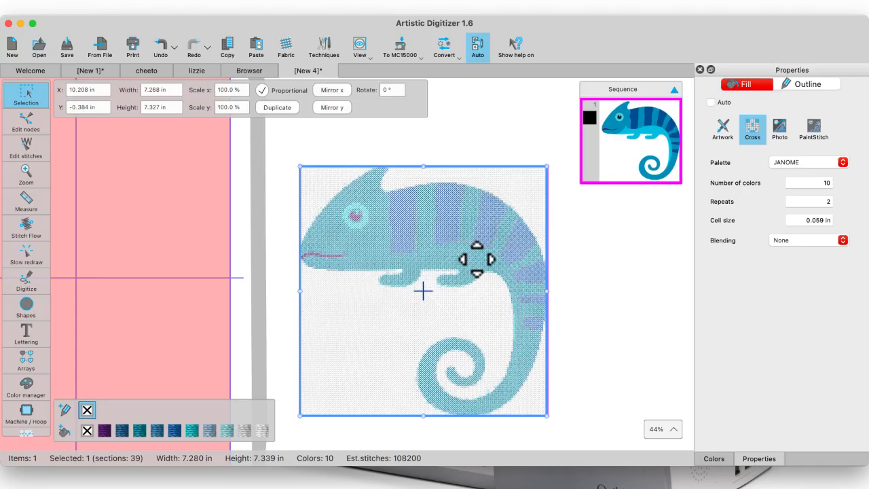
pyautogui.scroll(4, 478, 260)
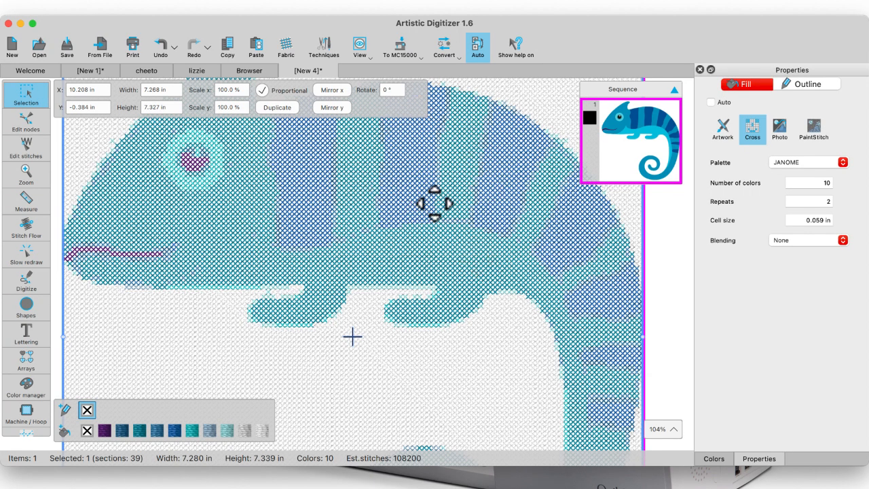
pyautogui.scroll(5, 435, 202)
pyautogui.scroll(1, 435, 202)
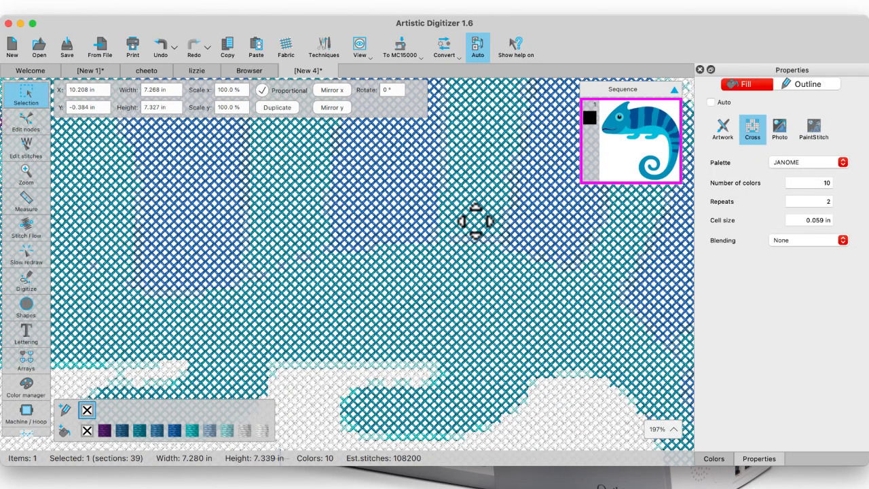
pyautogui.scroll(-9, 476, 220)
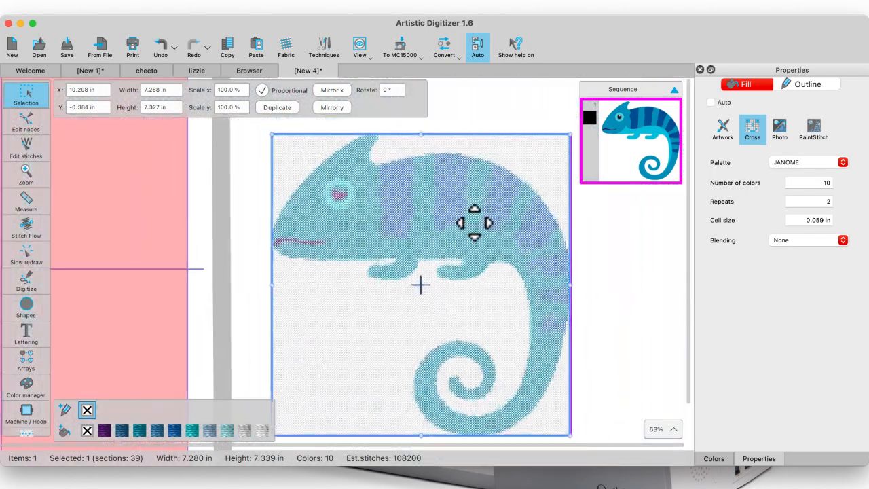
pyautogui.scroll(-1, 474, 223)
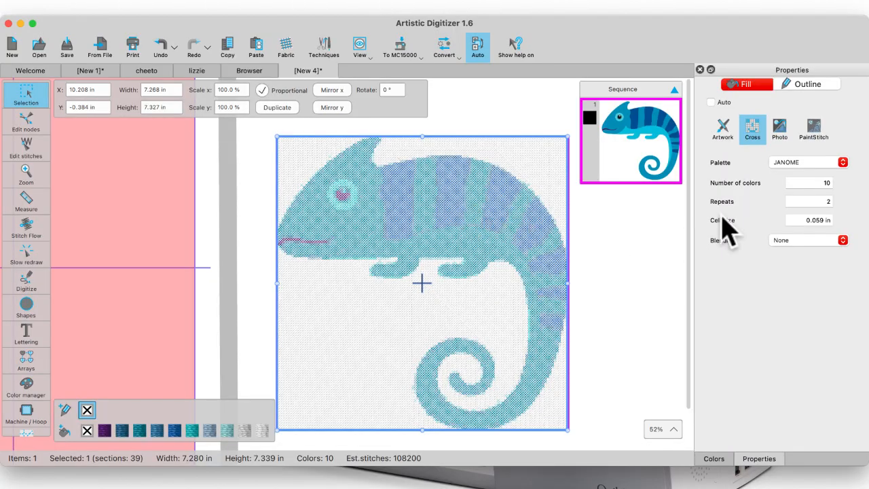
# - Set the cross-stitch repeats of the chameleon to 1
pyautogui.click(816, 200)
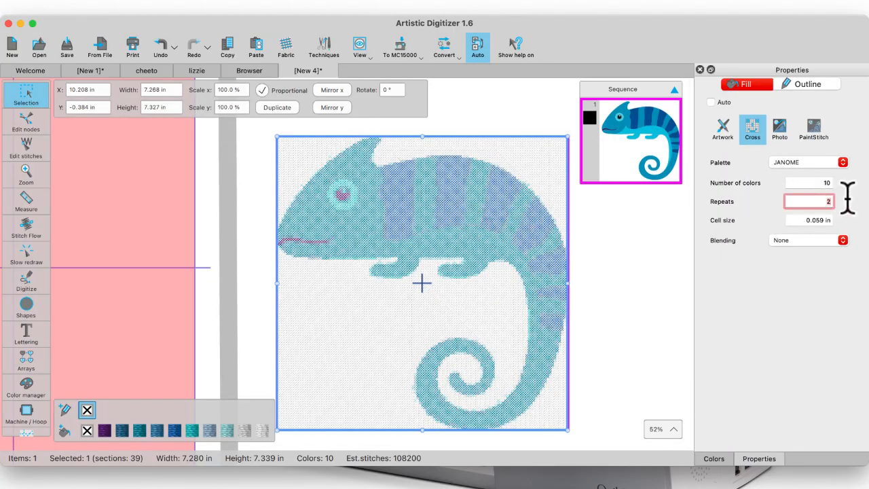
pyautogui.write('1')
pyautogui.press('Return')
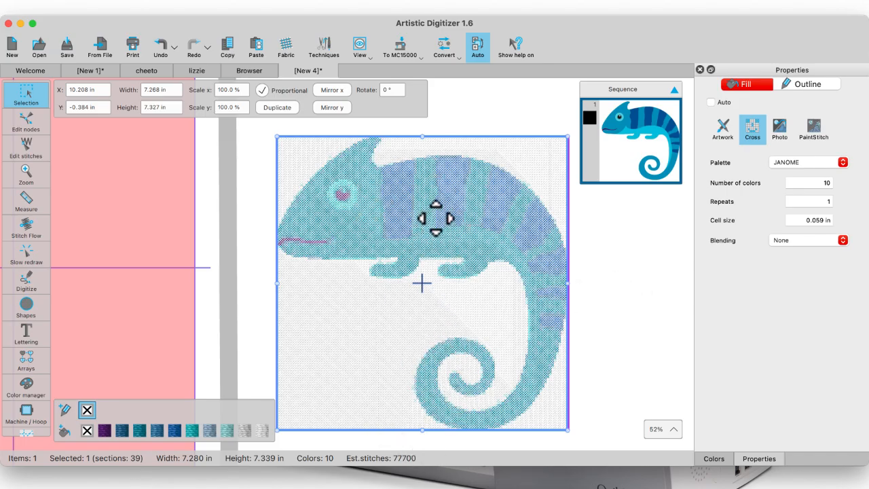
# - Try Full blending on the chameleon's cross-stitch fill and settle on Standard blending
pyautogui.click(843, 240)
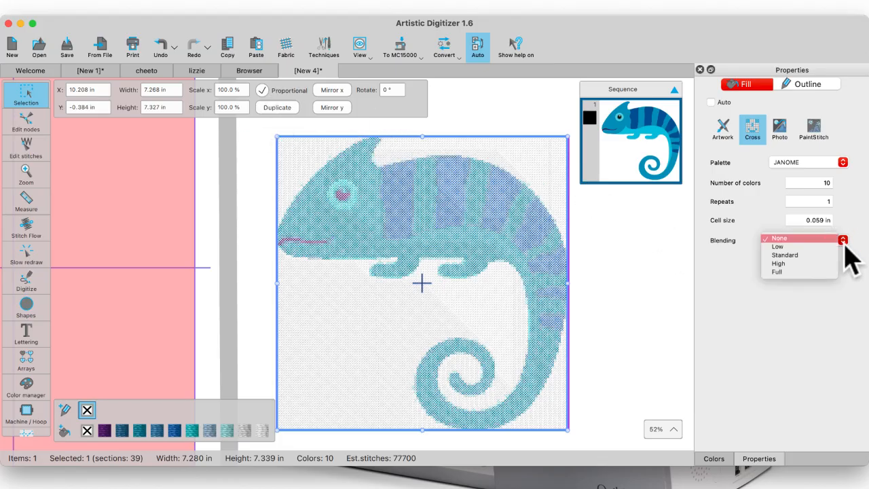
pyautogui.click(789, 272)
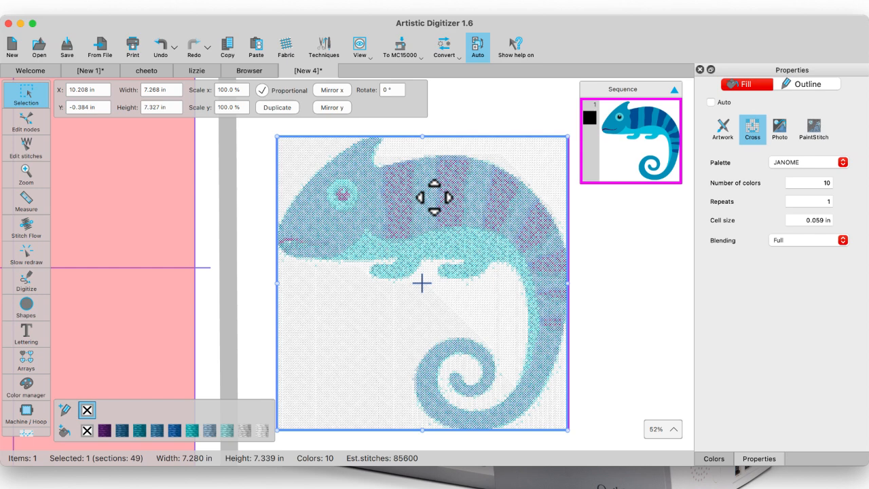
pyautogui.click(843, 243)
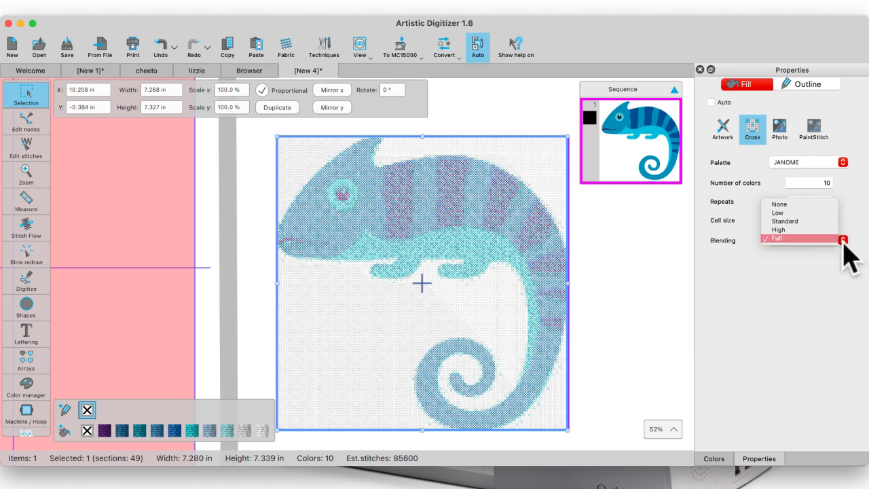
pyautogui.click(788, 222)
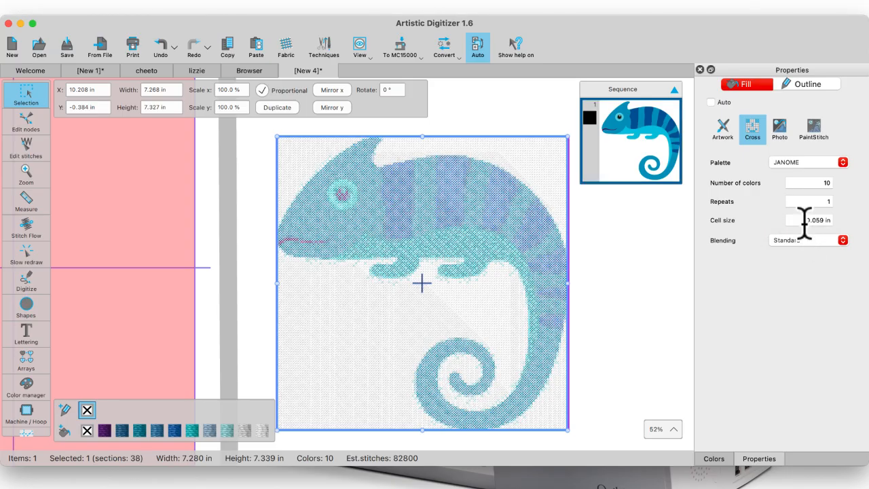
# - Try Low blending on the chameleon's cross-stitch fill and return it to Standard
pyautogui.click(844, 241)
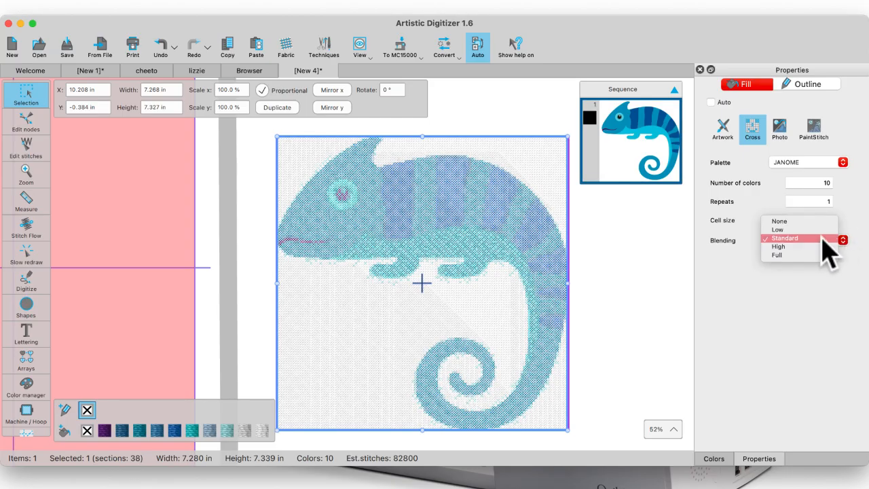
pyautogui.click(802, 230)
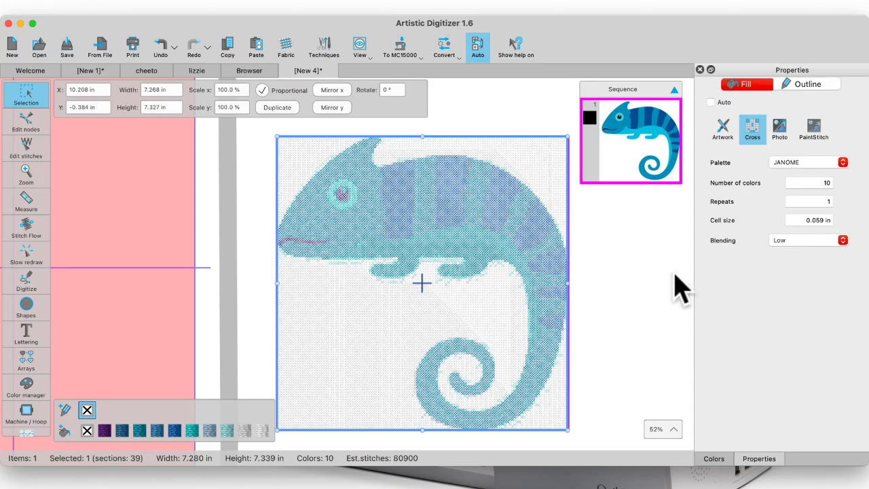
pyautogui.click(842, 240)
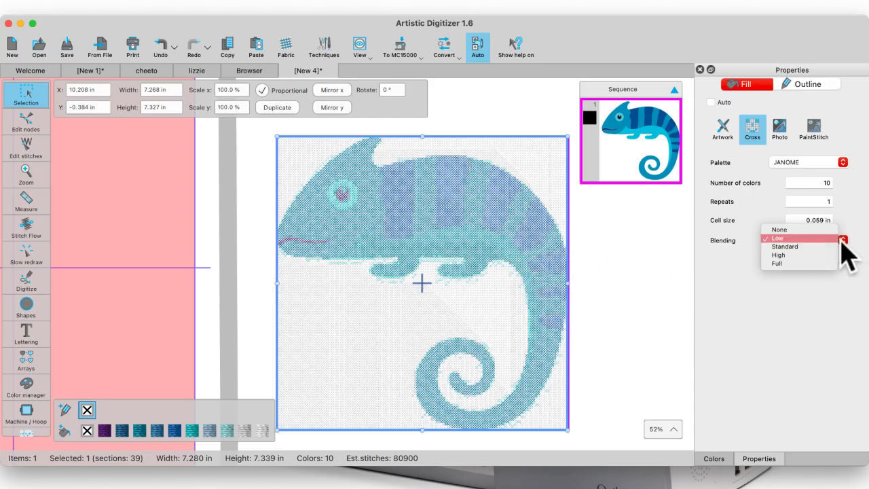
pyautogui.click(788, 247)
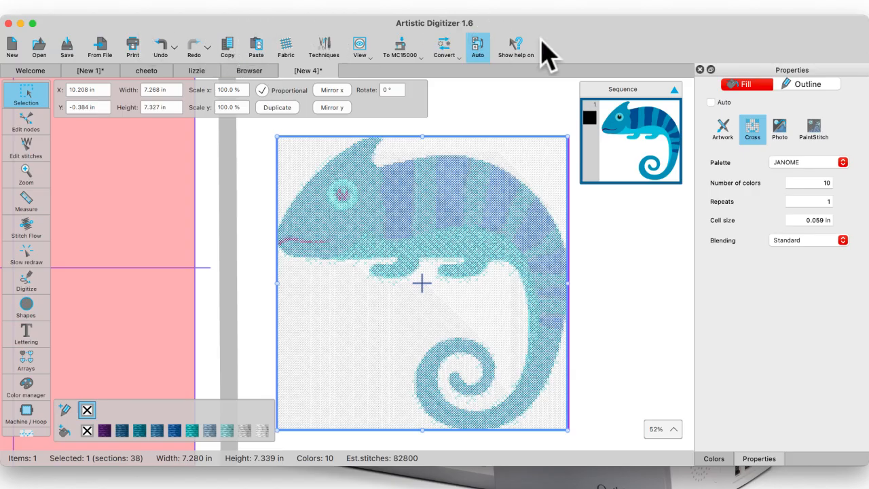
# - Try to save the chameleon design as a generic JEF file named SB 11 in the SB 11 folder
pyautogui.click(65, 46)
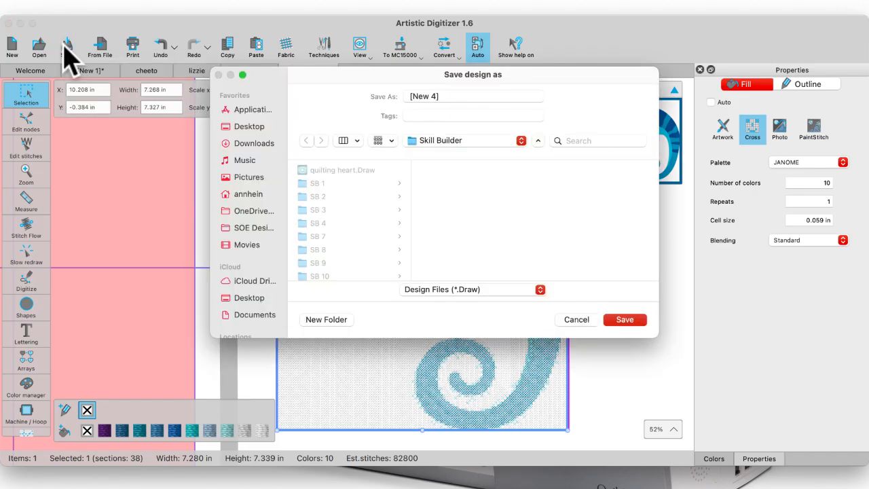
pyautogui.click(540, 289)
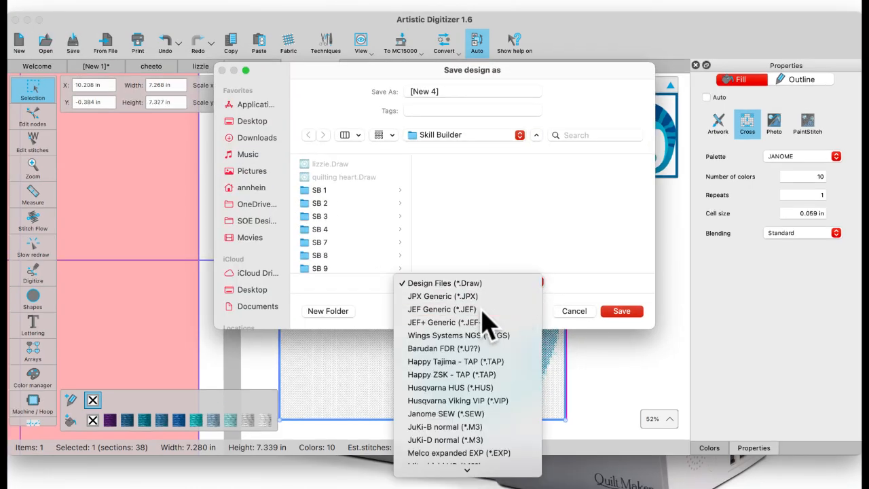
pyautogui.click(482, 309)
pyautogui.moveTo(319, 89); pyautogui.dragTo(133, 165)
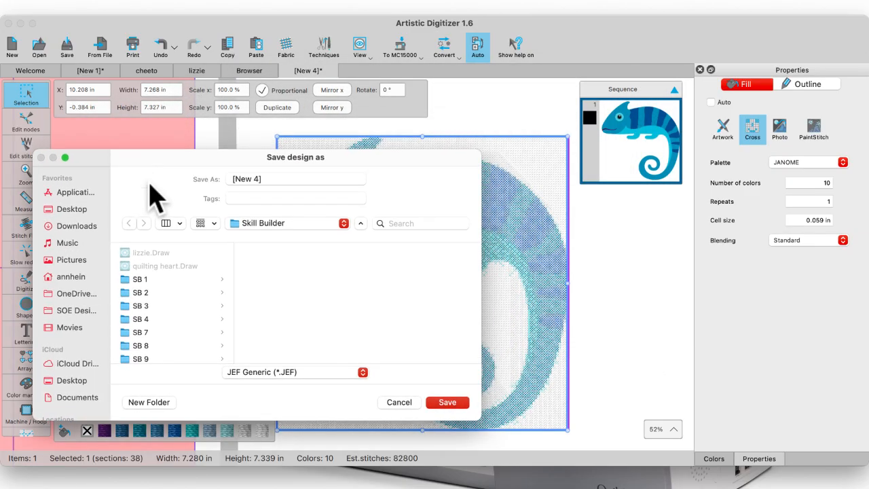
pyautogui.click(275, 179)
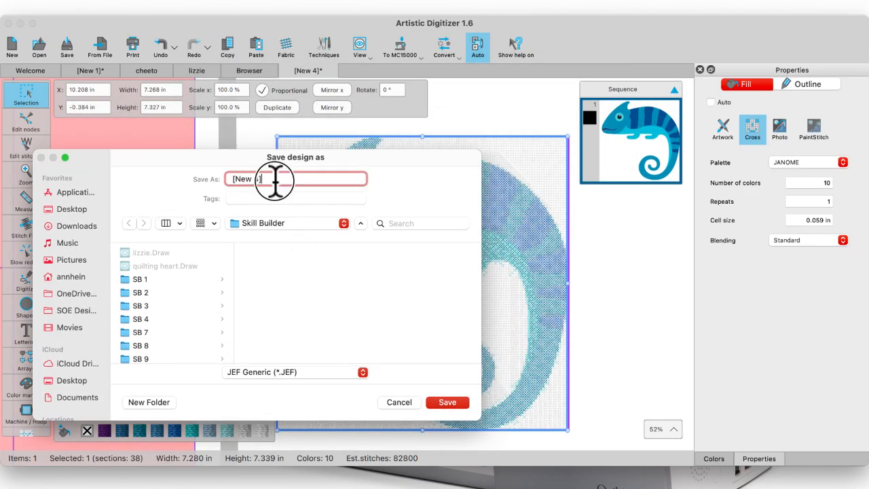
pyautogui.moveTo(274, 179); pyautogui.dragTo(182, 175)
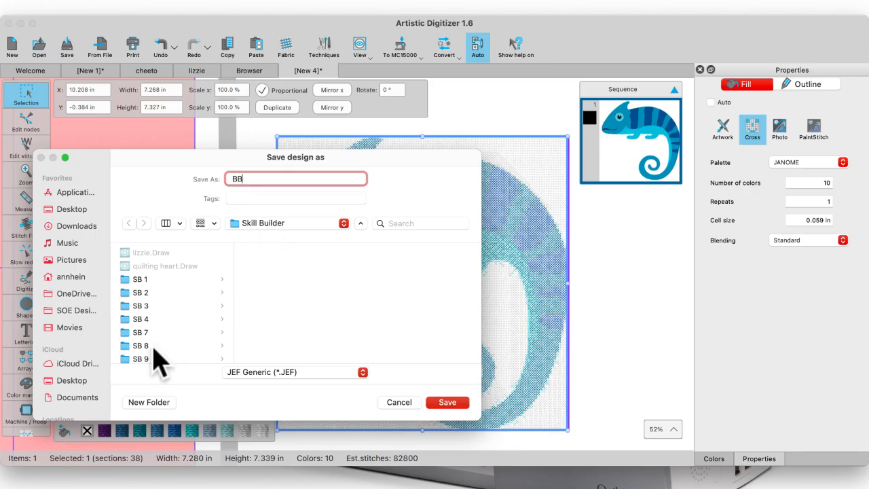
pyautogui.scroll(-3, 153, 350)
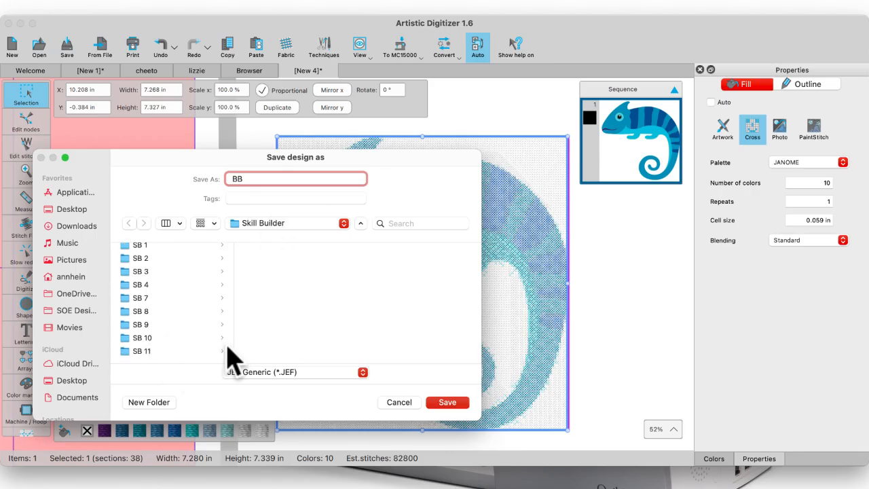
pyautogui.click(141, 354)
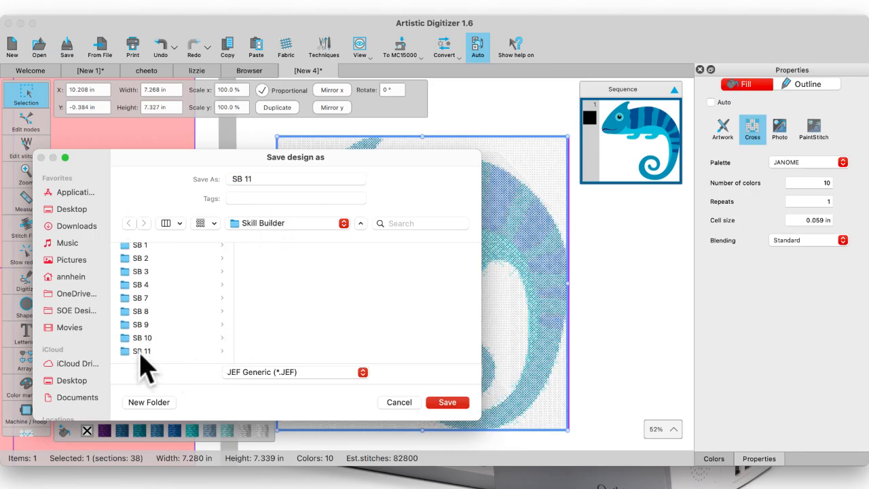
pyautogui.click(144, 352)
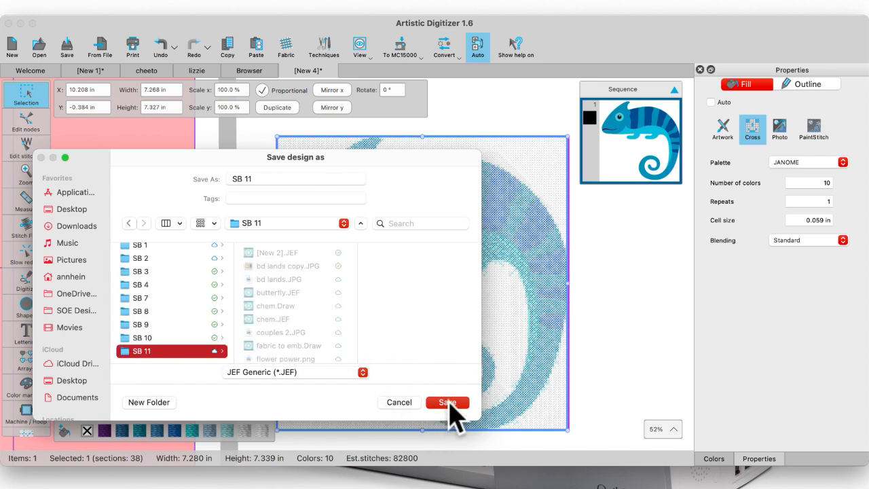
pyautogui.click(448, 403)
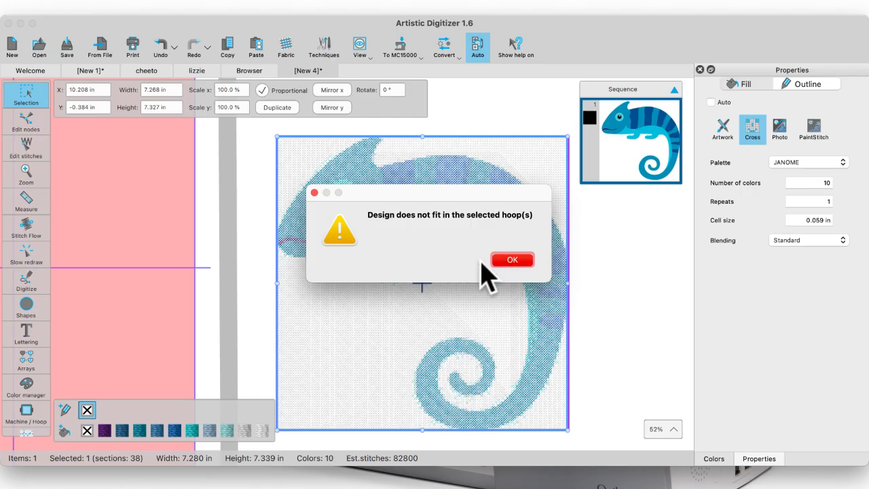
pyautogui.click(514, 261)
# - Move the cross-stitch chameleon inside the hoop, to about X 0.004 in and Y 0.335 in
pyautogui.moveTo(431, 270); pyautogui.dragTo(73, 253)
pyautogui.hscroll(-6, 290, 289)
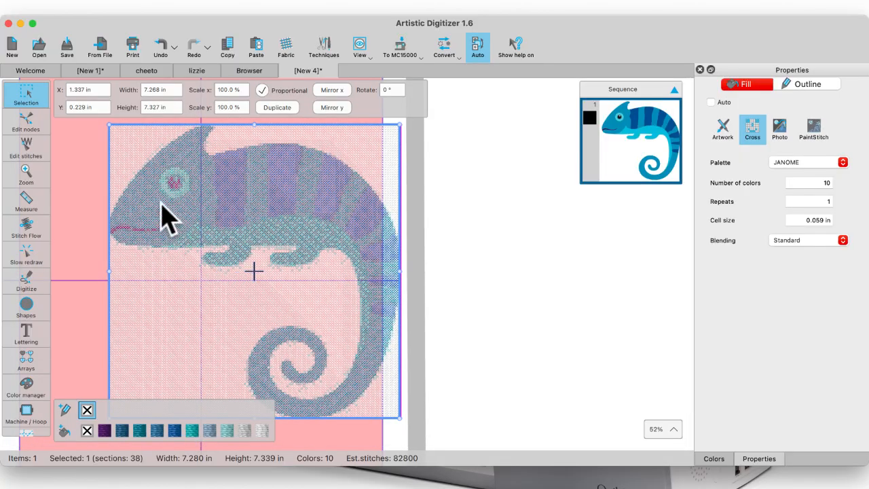
pyautogui.moveTo(127, 192); pyautogui.dragTo(74, 188)
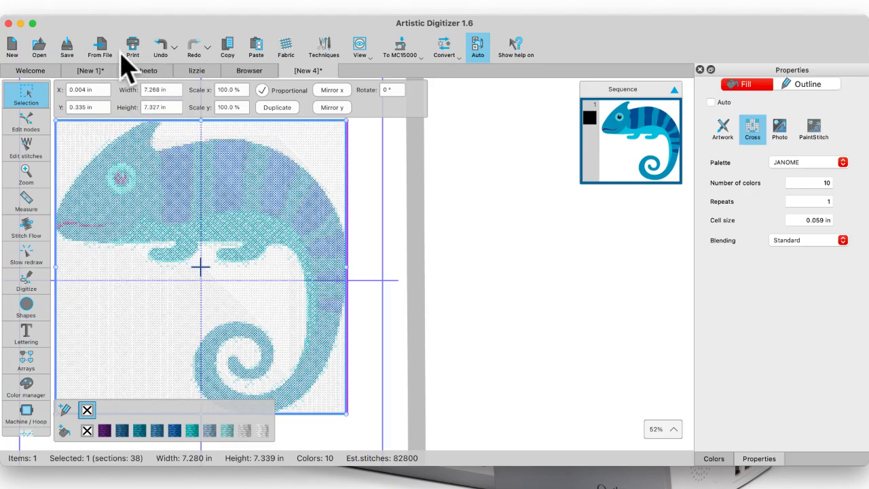
# - Save the chameleon design as bb in generic JEF format in the SB 11 folder
pyautogui.click(66, 46)
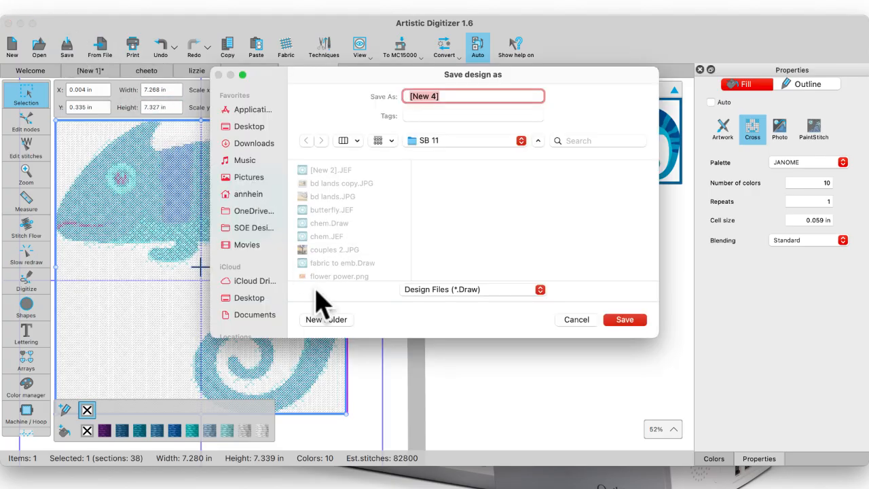
pyautogui.moveTo(300, 72); pyautogui.dragTo(134, 193)
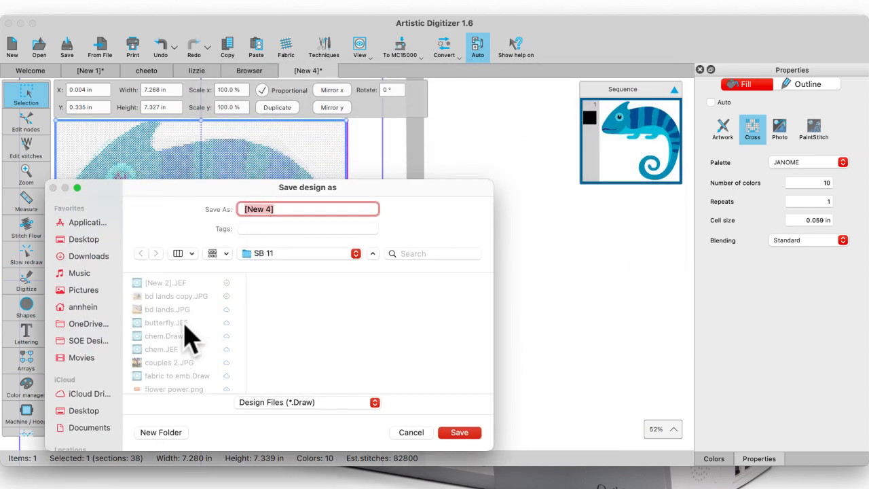
pyautogui.click(375, 402)
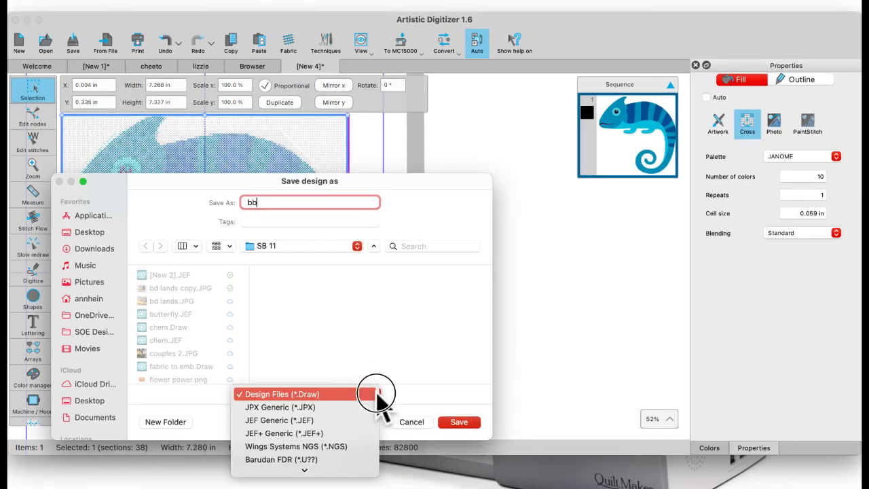
pyautogui.click(277, 421)
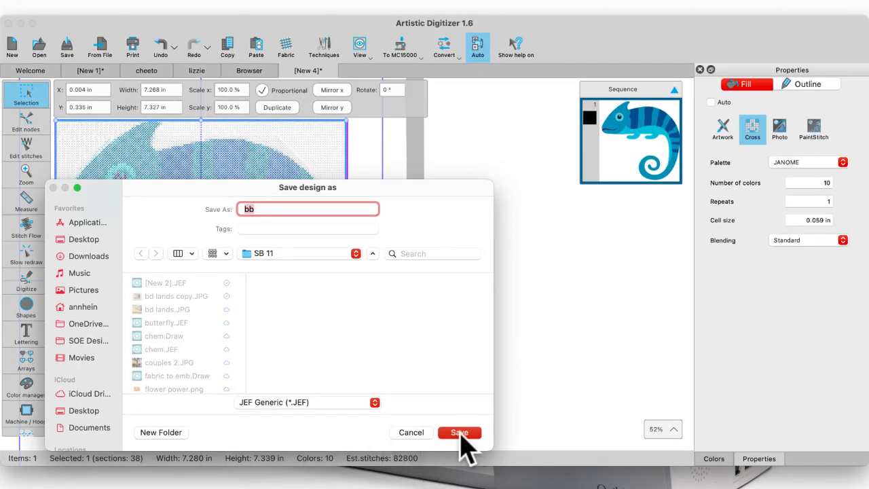
pyautogui.click(460, 422)
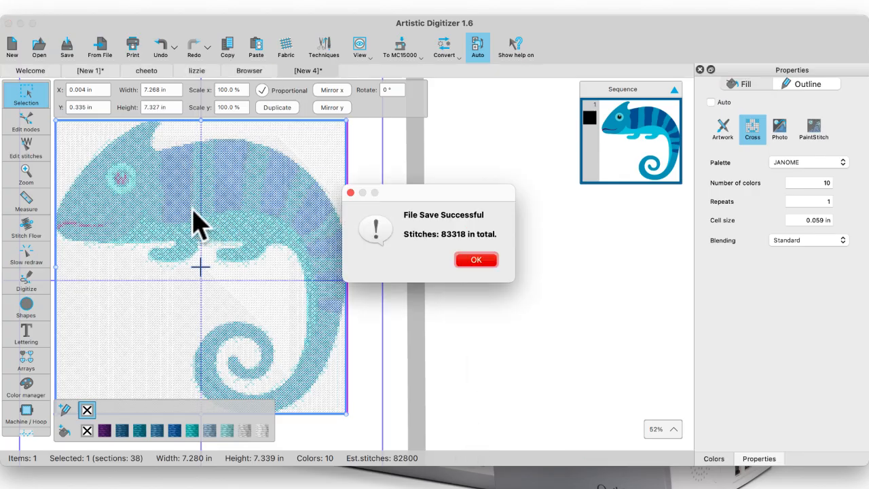
pyautogui.click(476, 260)
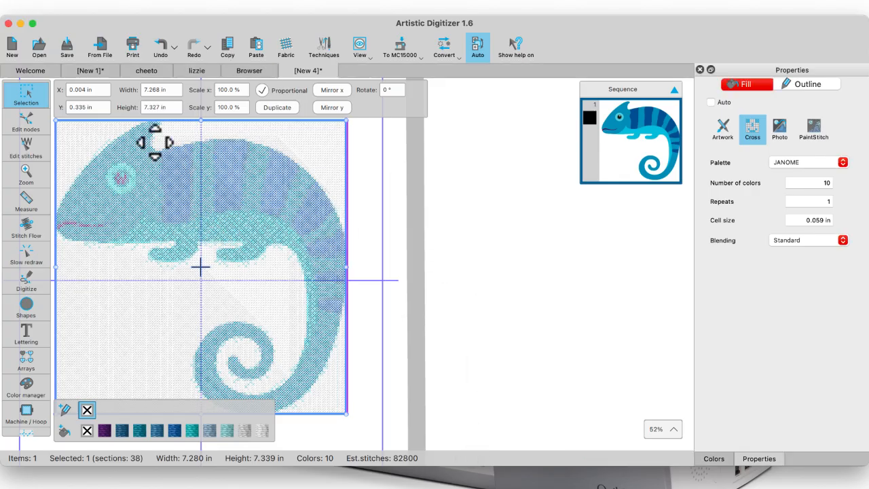
# - Browse the design files from the welcome page and open the personal working folder among the favorites
pyautogui.click(34, 72)
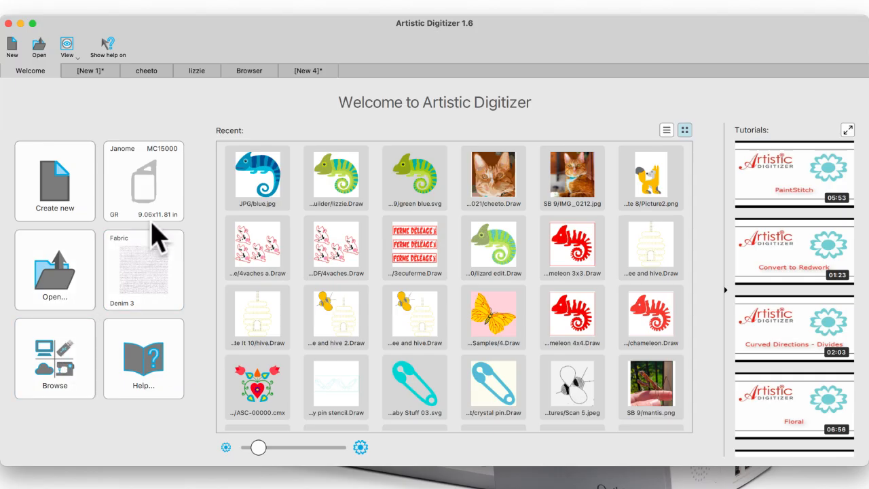
pyautogui.click(58, 392)
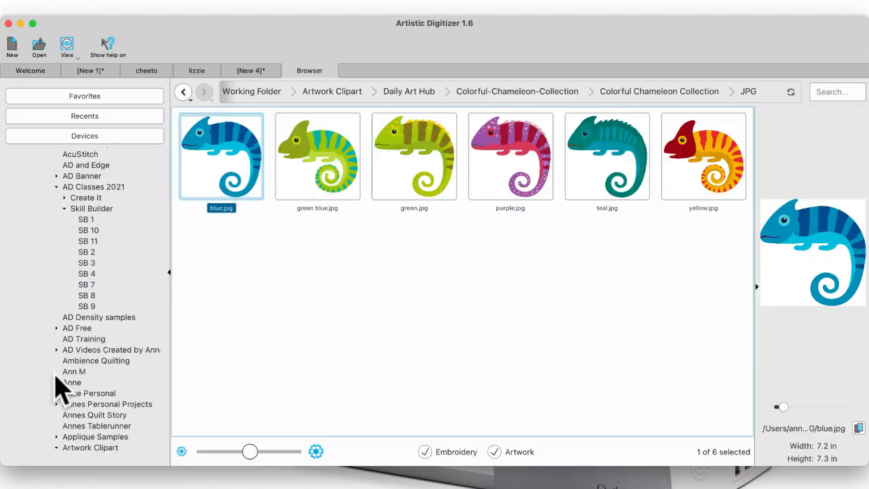
pyautogui.click(108, 96)
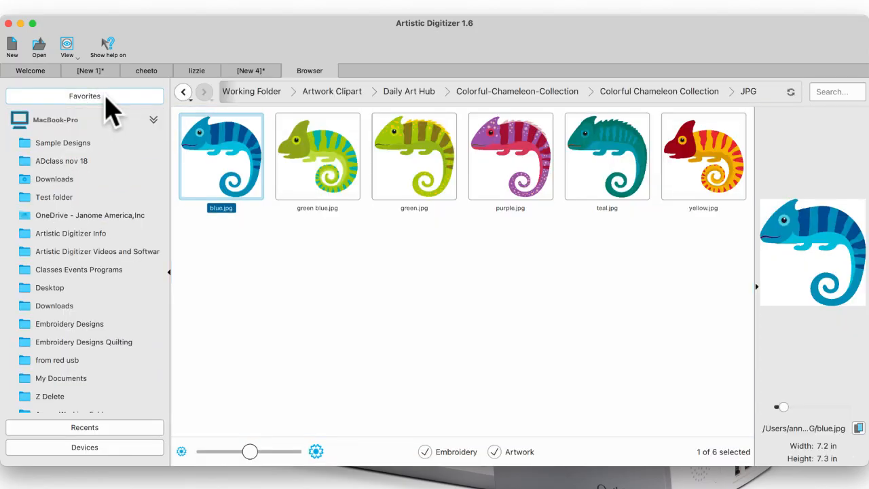
pyautogui.scroll(-3, 64, 374)
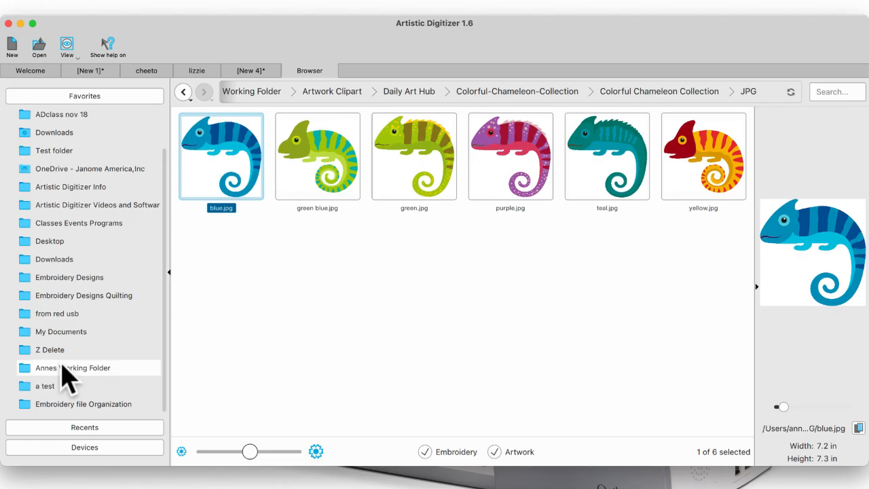
pyautogui.click(63, 370)
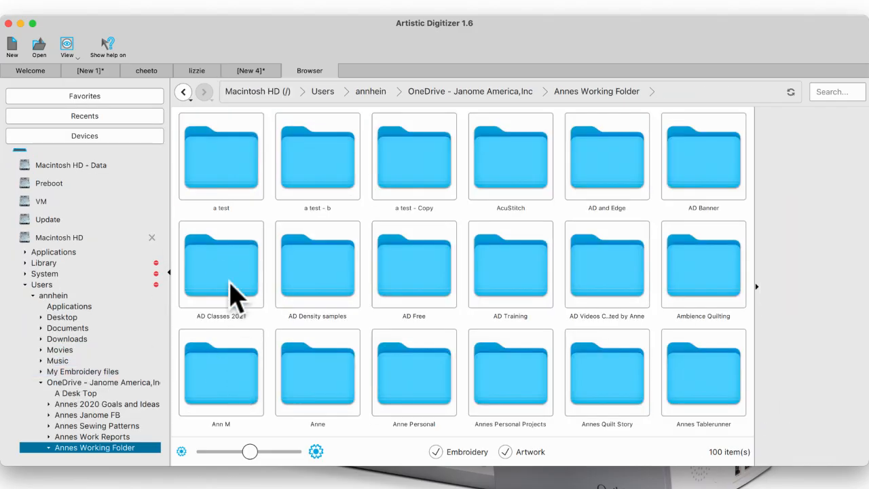
# - Find bb.JEF under AD Classes 2021, Skill Builder, SB 11 and open it as a design
pyautogui.doubleClick(233, 294)
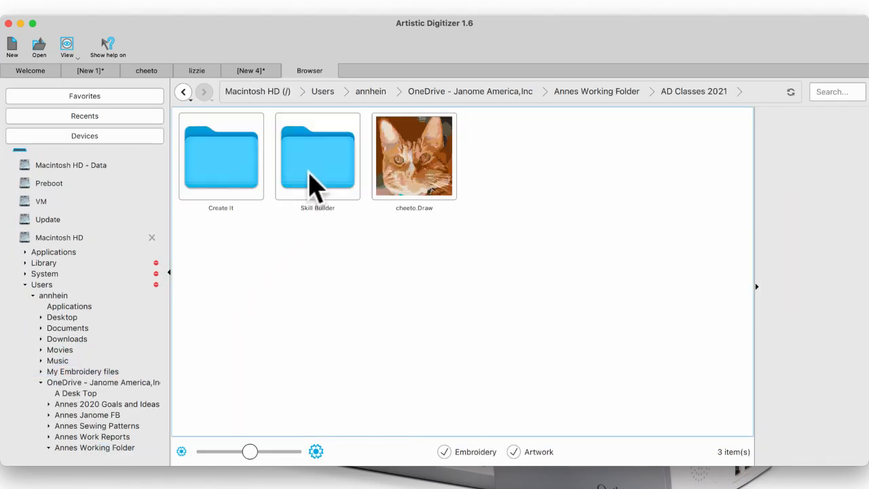
pyautogui.doubleClick(310, 175)
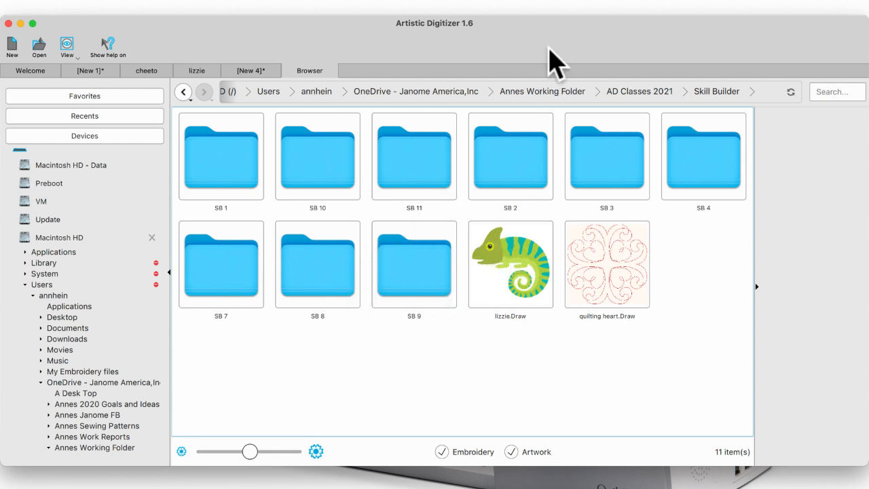
pyautogui.moveTo(547, 43); pyautogui.dragTo(637, 41)
pyautogui.doubleClick(417, 159)
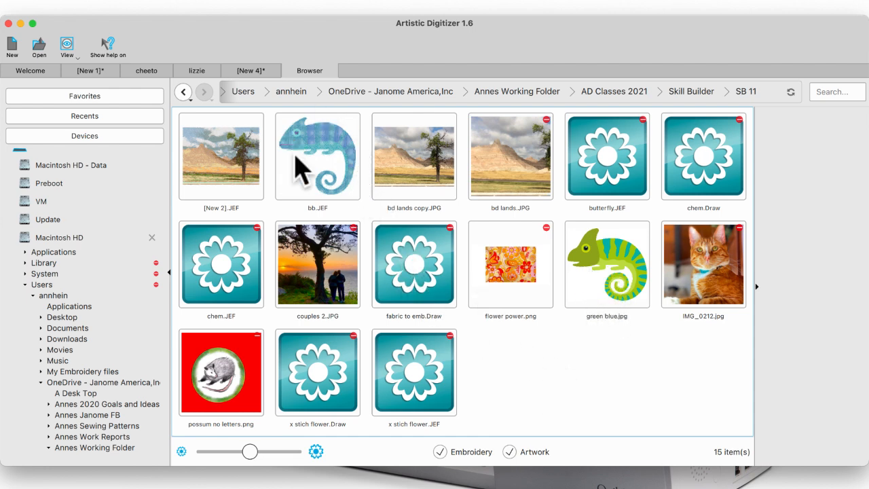
pyautogui.click(327, 165)
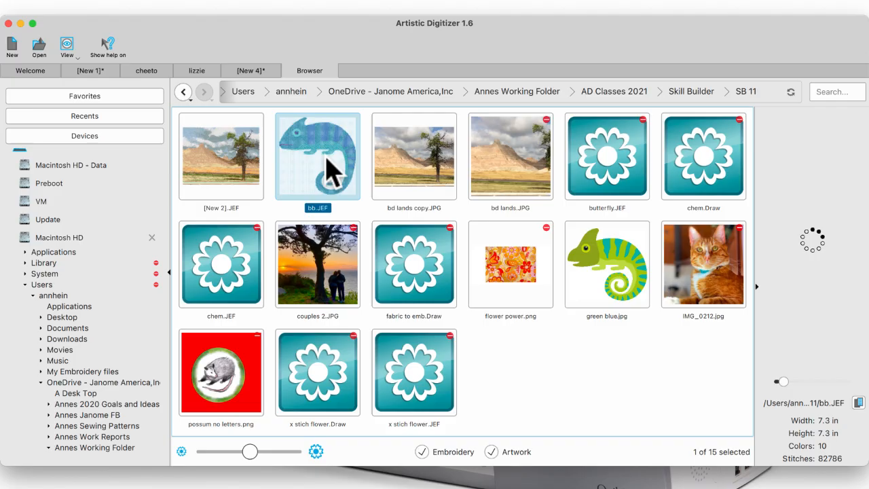
pyautogui.doubleClick(327, 160)
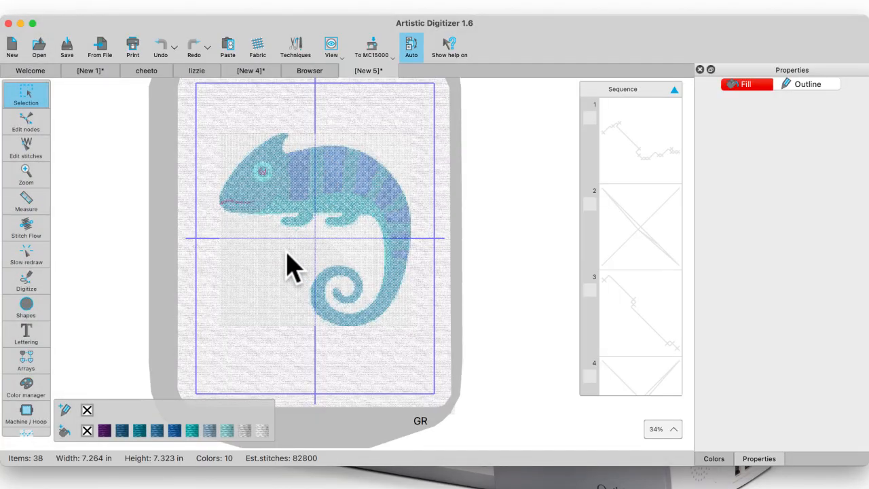
# - Select the background stitches and the teal body stitches of the opened JEF chameleon separately to inspect how it is divided
pyautogui.click(289, 267)
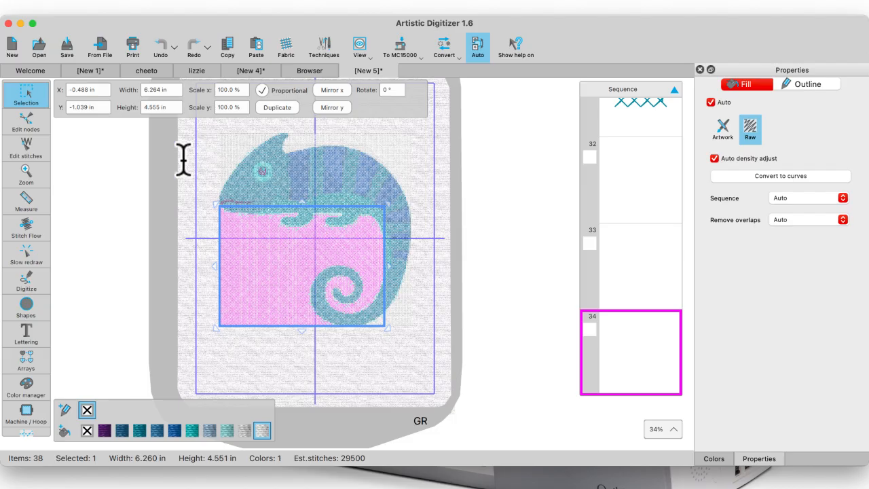
pyautogui.click(279, 196)
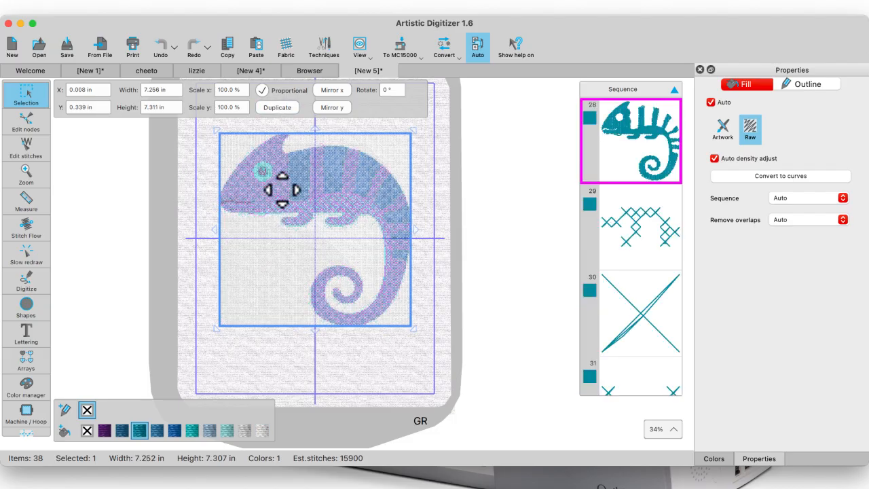
pyautogui.moveTo(283, 190); pyautogui.dragTo(207, 194)
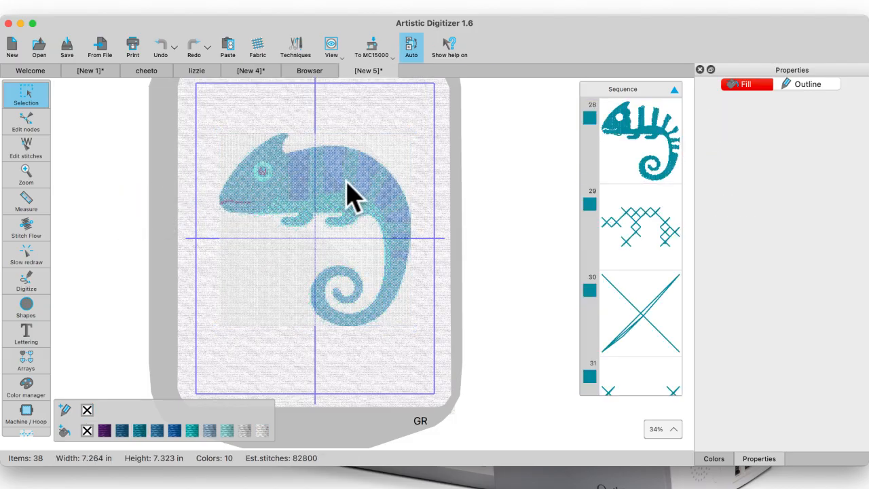
# - Select all stitch objects of the JEF chameleon and move them off the left side of the hoop, to about X -10.56 in
pyautogui.click(391, 265)
pyautogui.moveTo(352, 240); pyautogui.dragTo(75, 235)
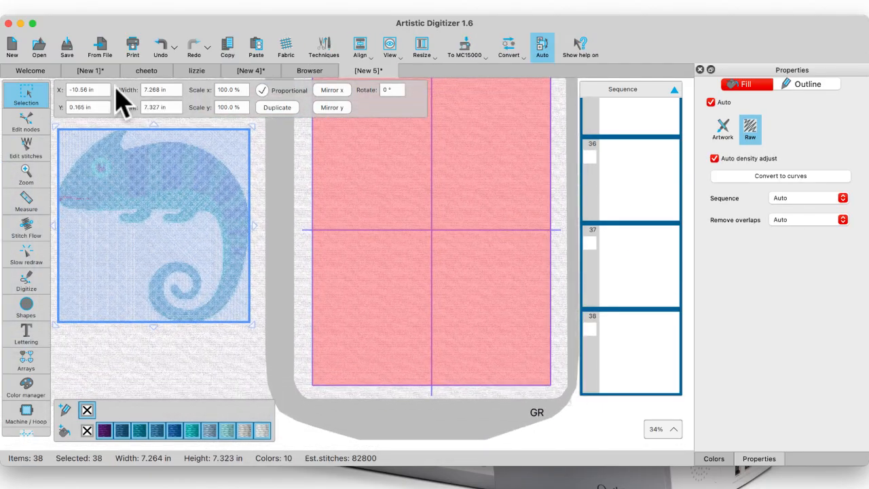
# - Check the primary fabric color choices and set the design's fabric to None Normal
pyautogui.click(286, 42)
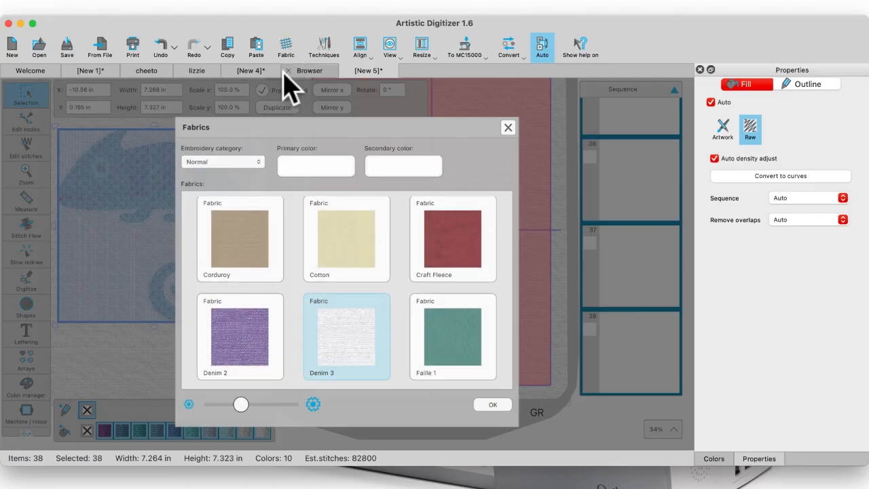
pyautogui.click(309, 166)
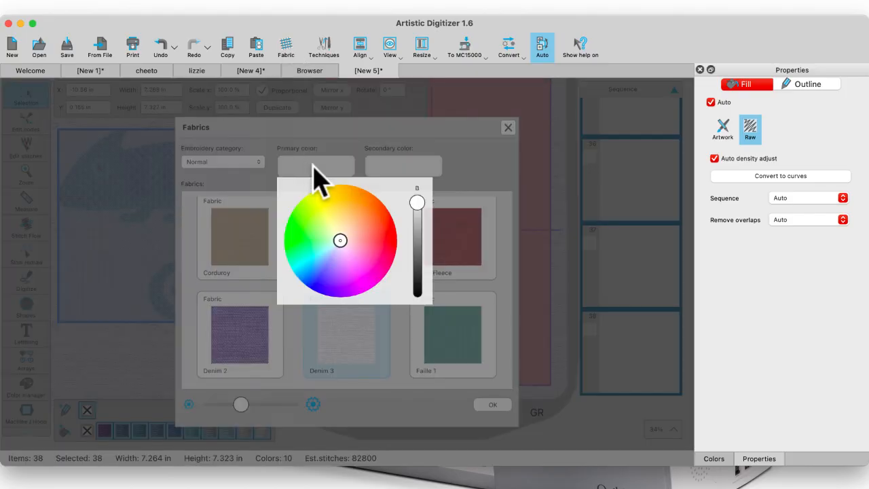
pyautogui.click(338, 136)
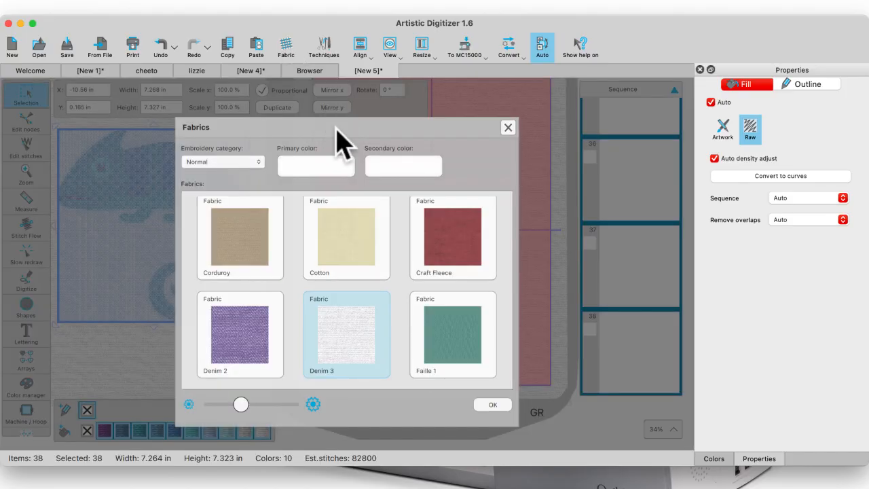
pyautogui.scroll(3, 233, 242)
pyautogui.click(235, 234)
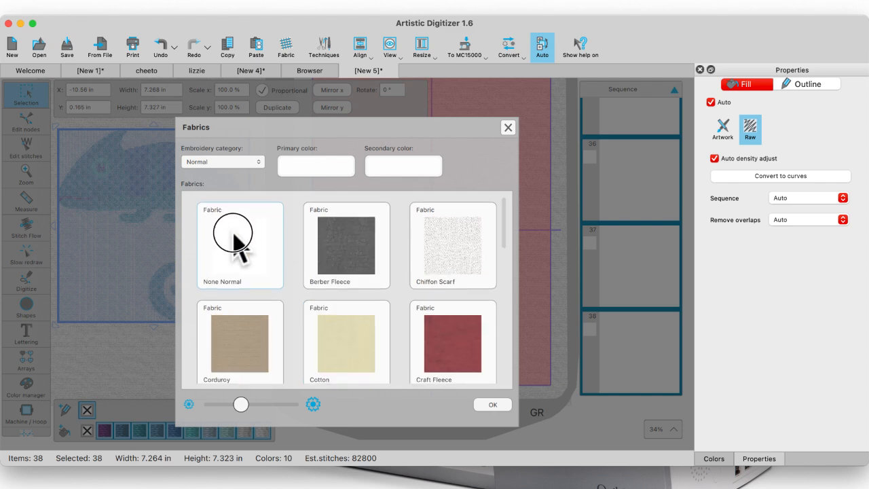
pyautogui.click(494, 405)
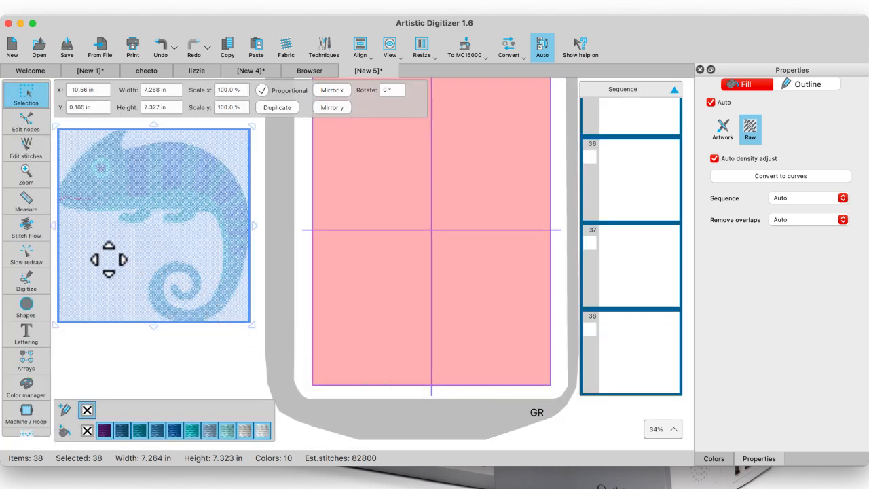
# - Delete the white background stitch objects below the belly, above the back and in front of the head
pyautogui.hscroll(-1, 108, 259)
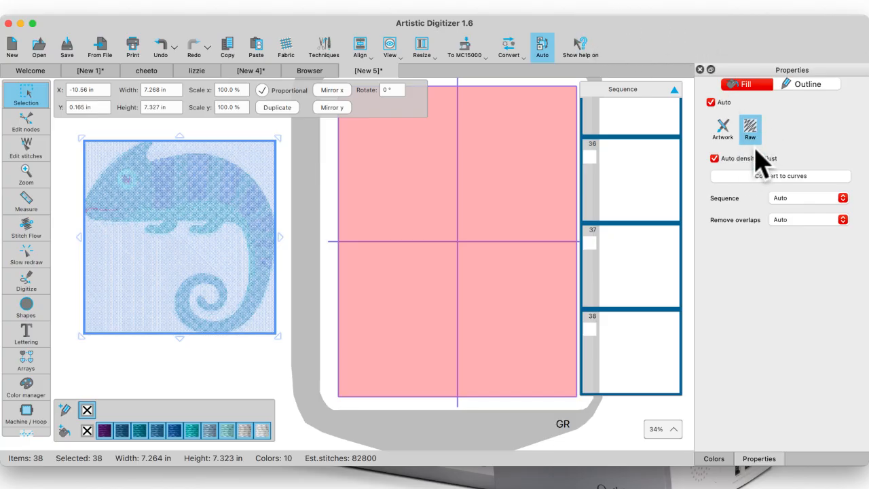
pyautogui.click(176, 256)
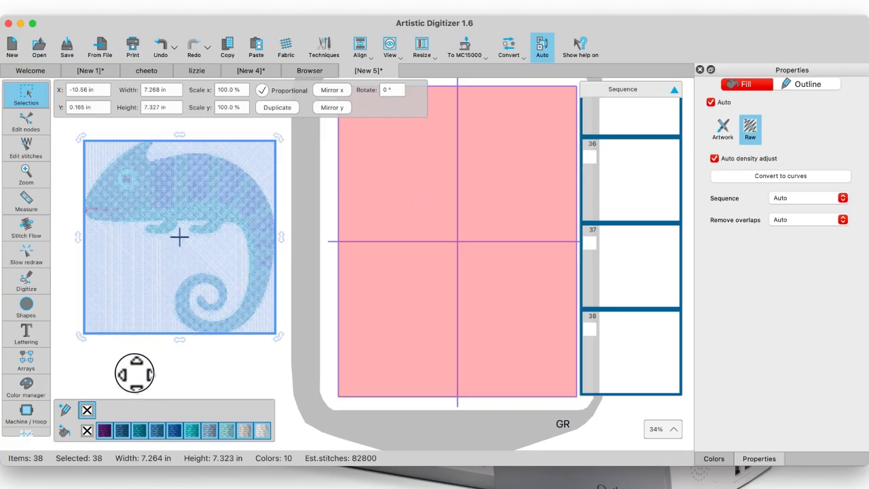
pyautogui.click(132, 367)
pyautogui.click(133, 297)
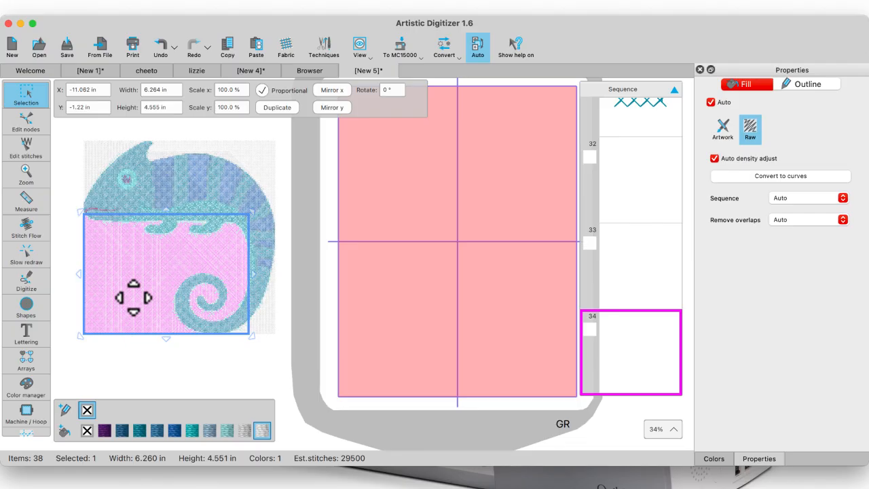
pyautogui.press('Delete')
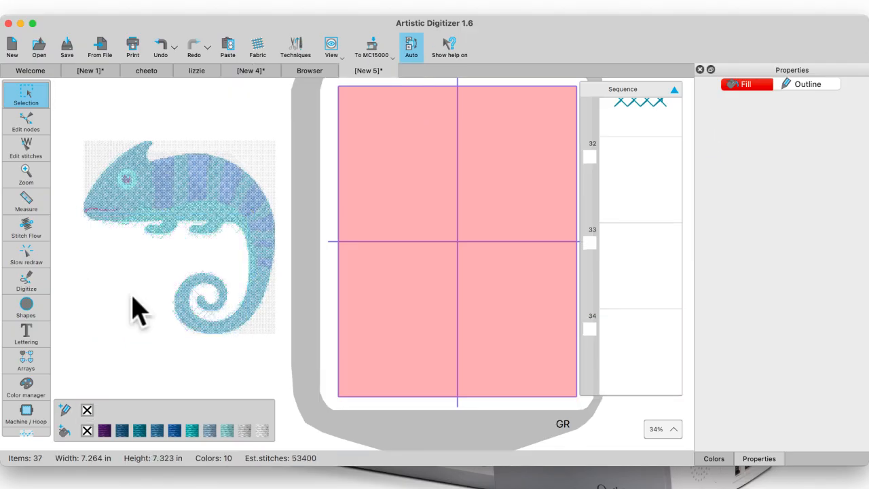
pyautogui.click(246, 163)
pyautogui.press('Delete')
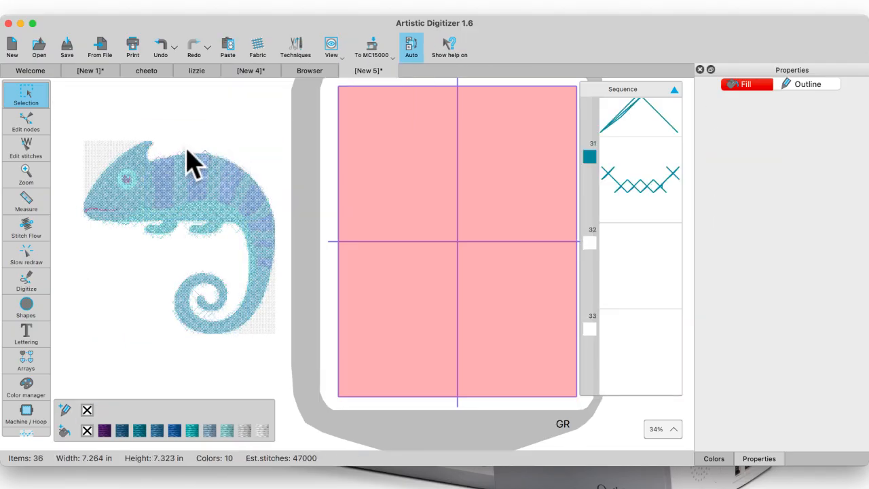
pyautogui.click(94, 158)
pyautogui.press('Delete')
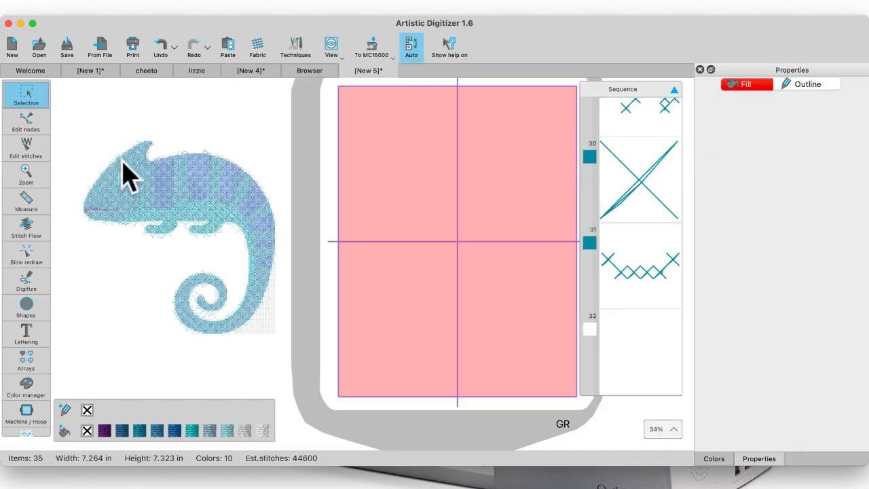
# - Select the teal body stitches and examine the raw cross stitches along the chameleon's head and back up close
pyautogui.scroll(4, 129, 177)
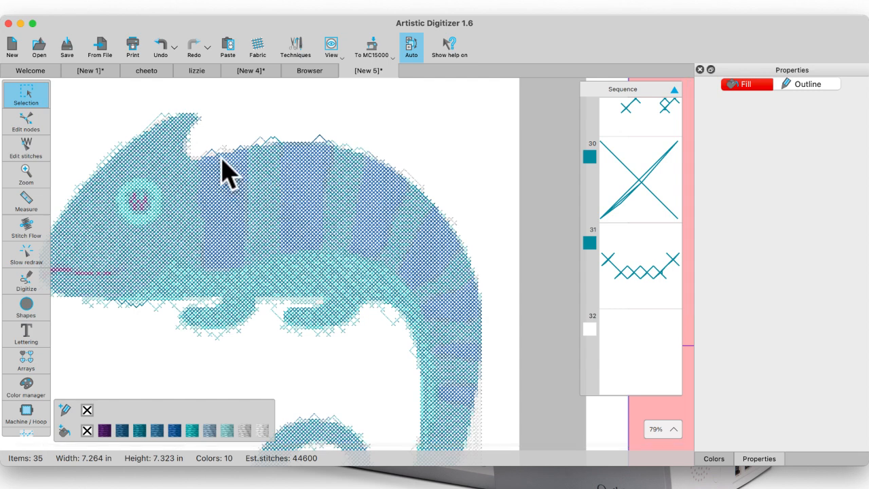
pyautogui.click(276, 144)
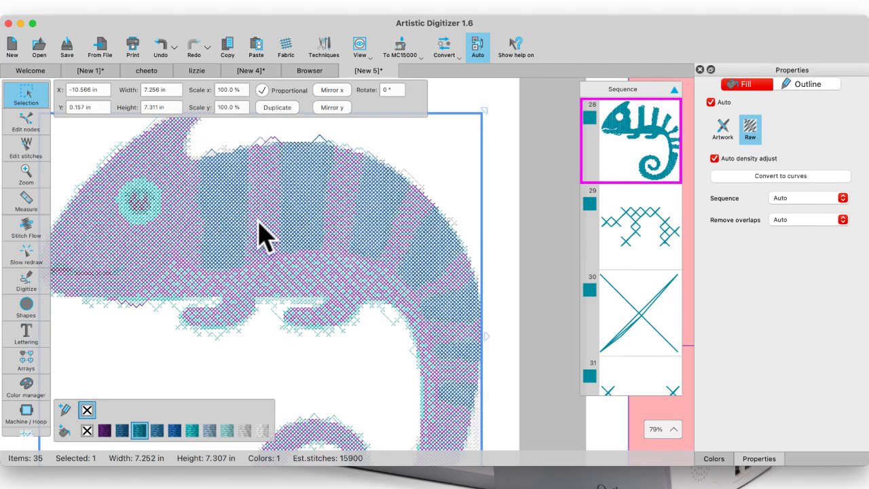
pyautogui.scroll(3, 259, 223)
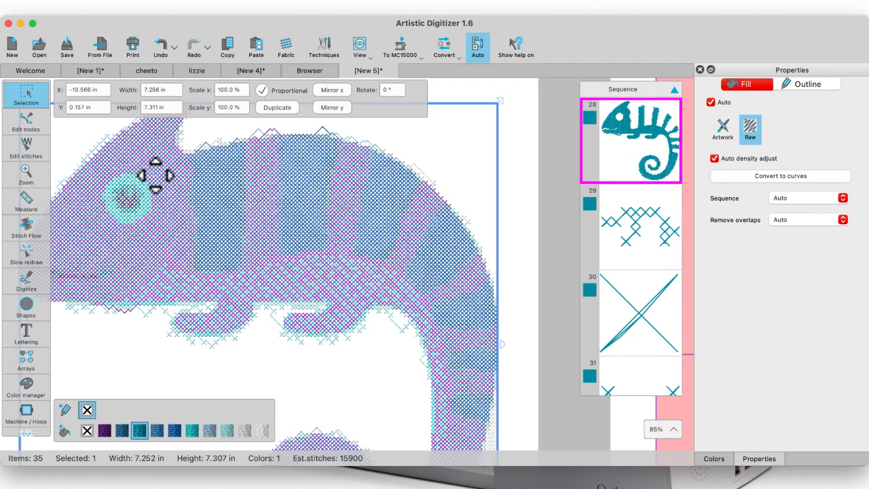
pyautogui.hscroll(-2, 160, 183)
pyautogui.scroll(1, 159, 183)
pyautogui.hscroll(-1, 156, 178)
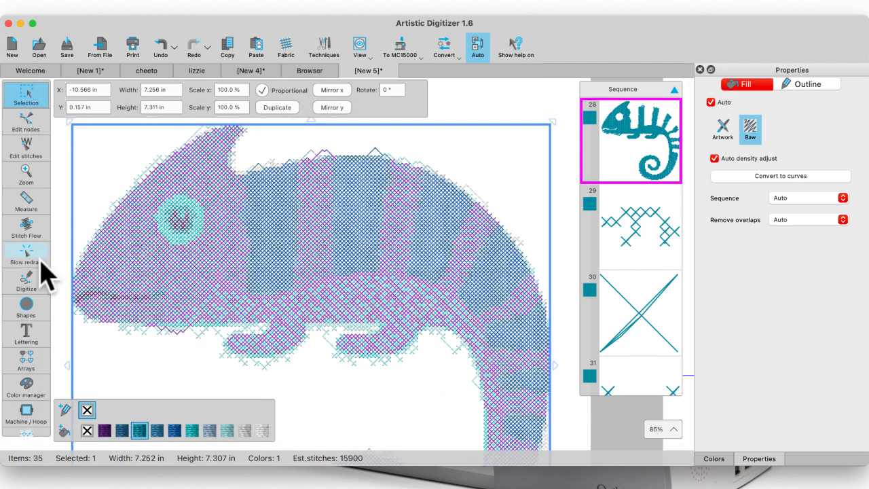
# - Try node editing on the raw teal stitch object and return to the Selection tool
pyautogui.click(27, 126)
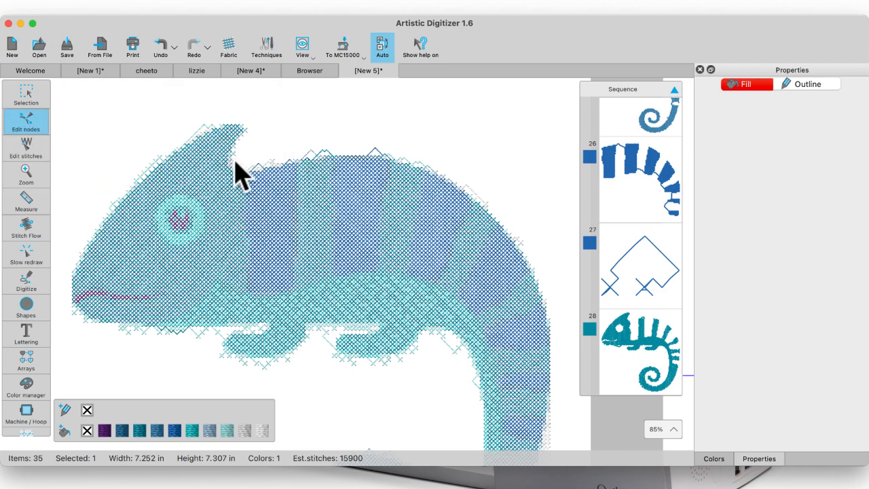
pyautogui.click(28, 95)
pyautogui.click(27, 94)
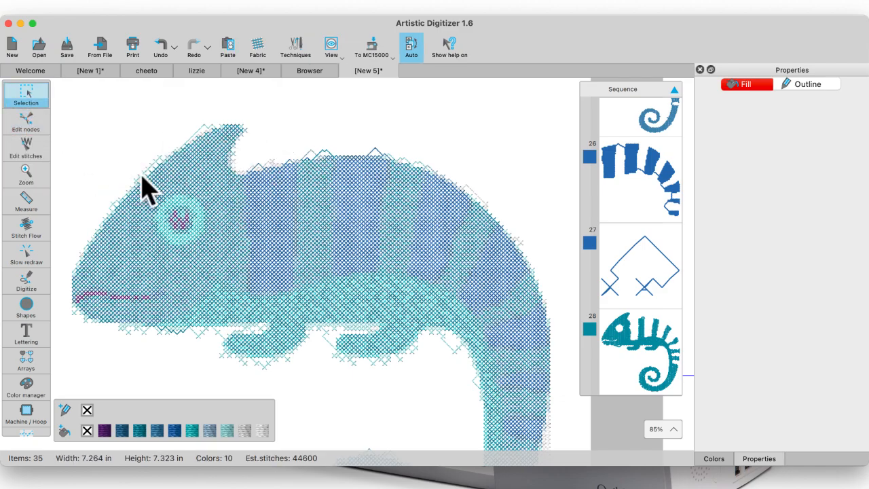
# - Convert the teal body stitches to curves and inspect the shape's nodes around the stripe on the upper back
pyautogui.click(280, 205)
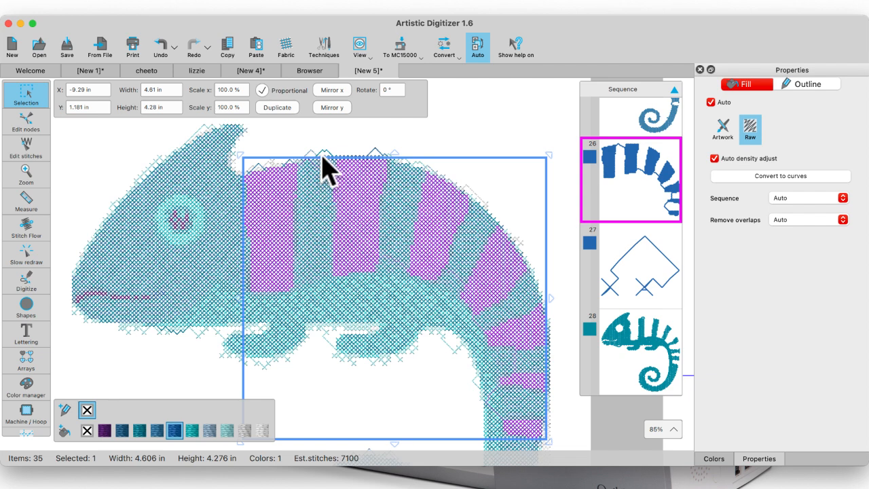
pyautogui.click(326, 132)
pyautogui.click(325, 154)
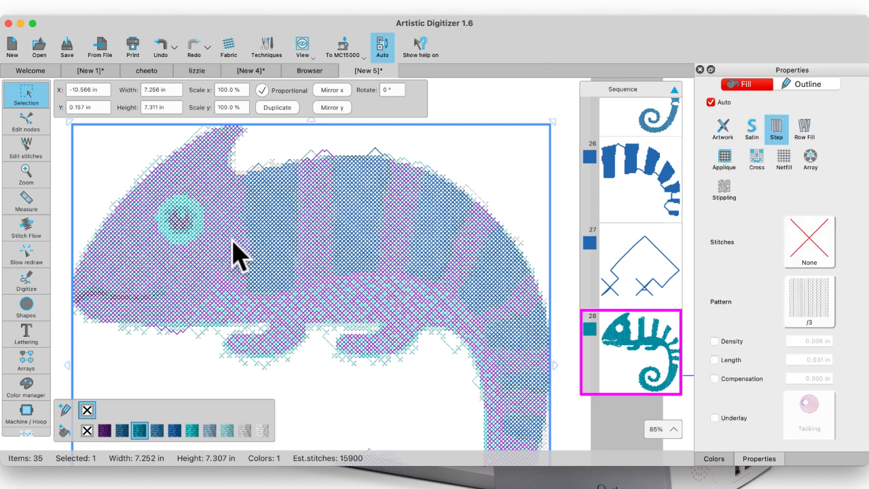
pyautogui.doubleClick(233, 241)
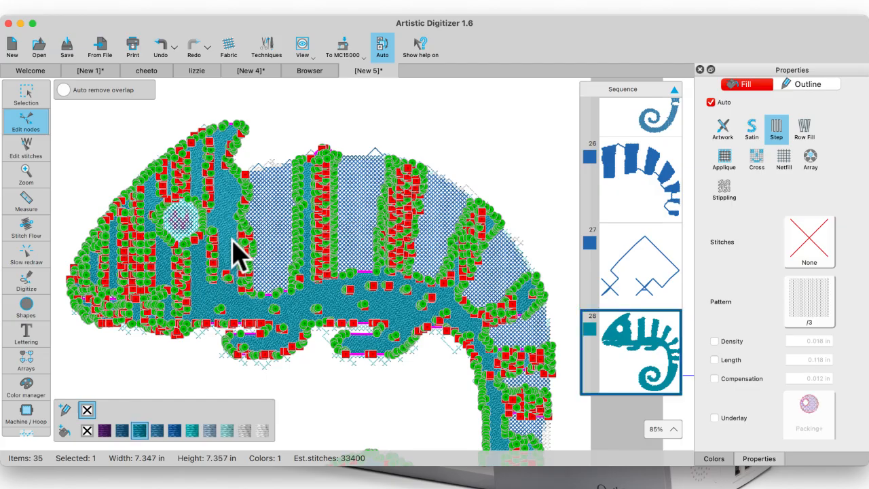
pyautogui.scroll(4, 228, 146)
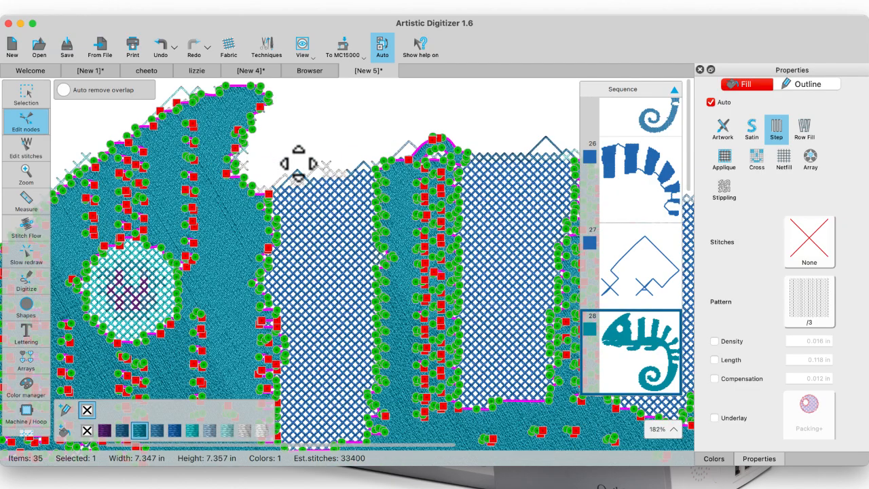
pyautogui.scroll(4, 299, 163)
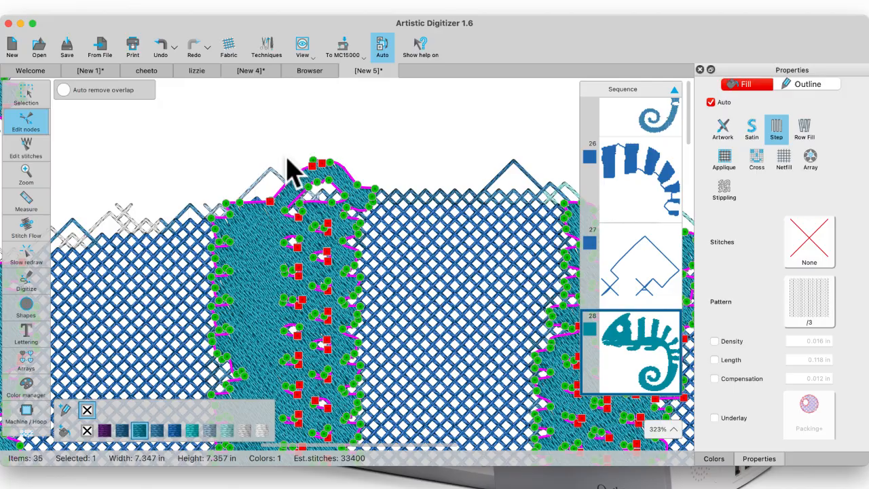
pyautogui.scroll(2, 291, 171)
pyautogui.scroll(2, 261, 176)
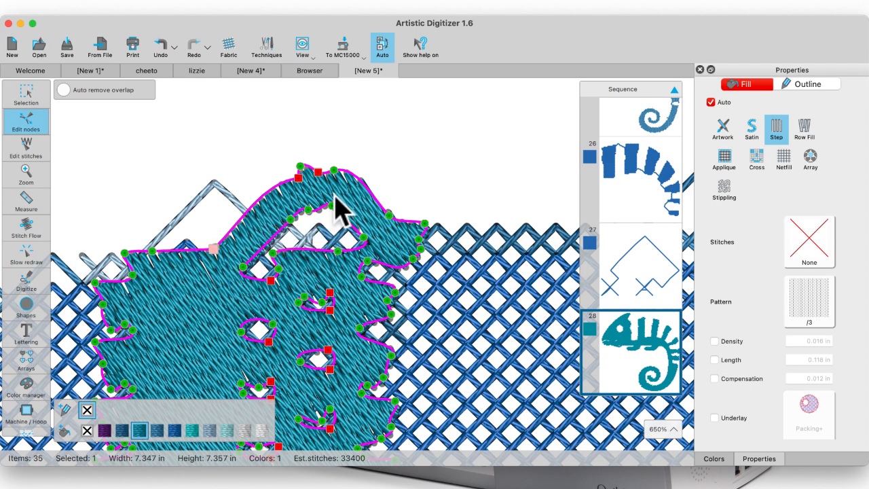
pyautogui.scroll(-4, 285, 207)
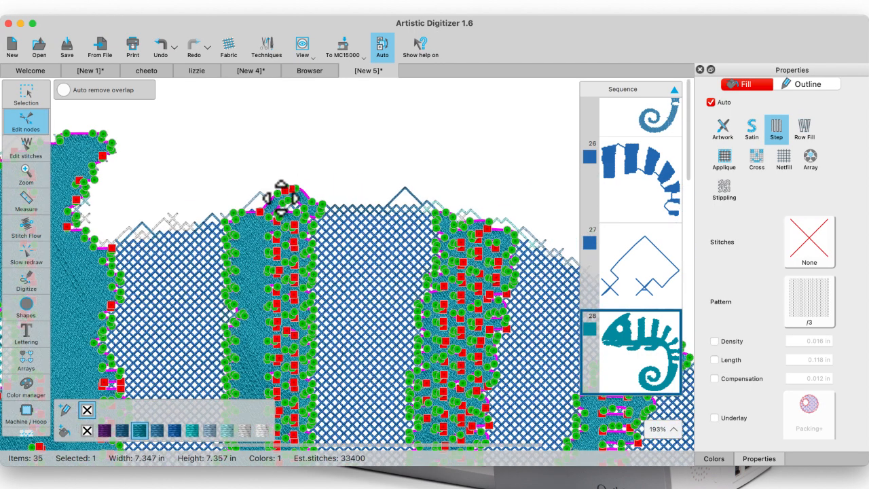
pyautogui.scroll(-3, 281, 197)
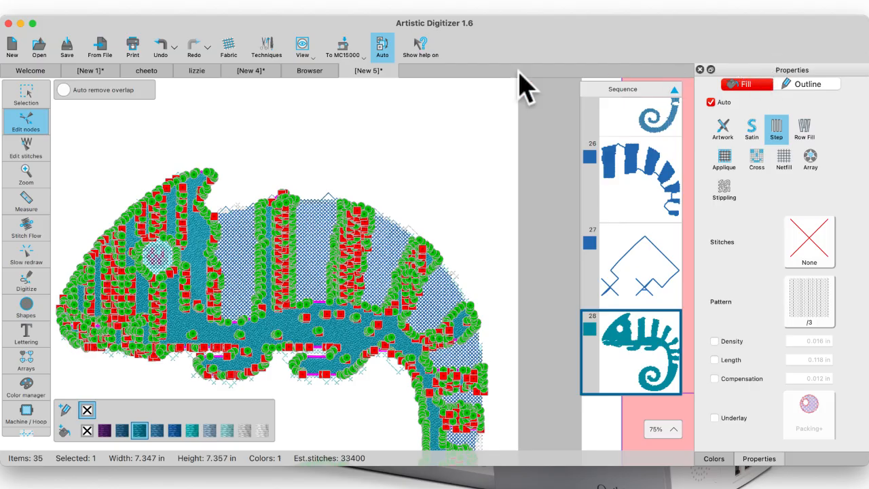
# - Close the New 5 design without saving and switch to the lizzie design
pyautogui.click(346, 71)
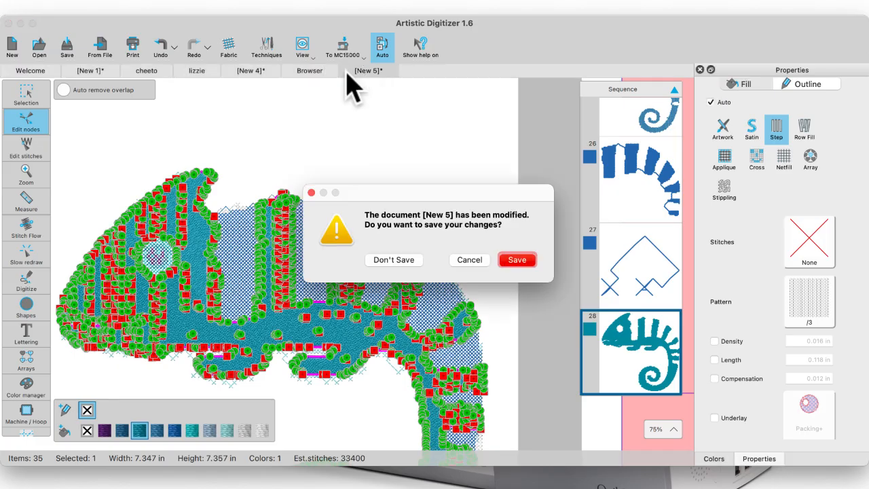
pyautogui.click(405, 261)
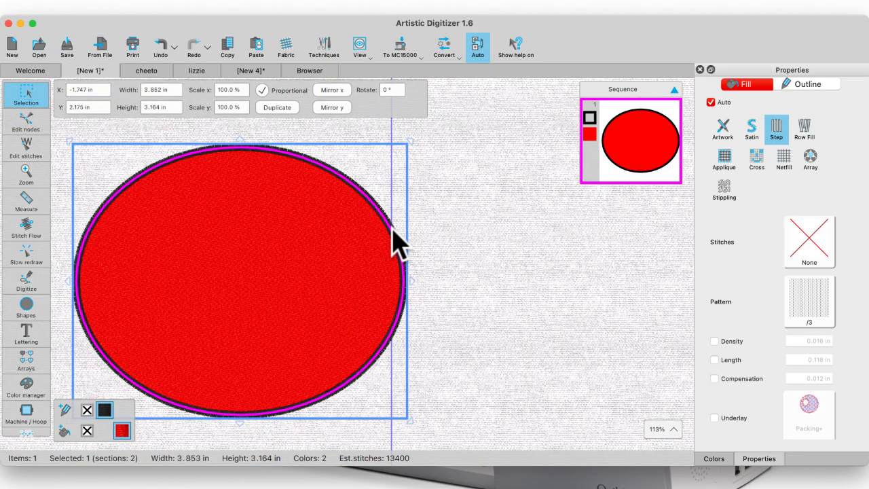
pyautogui.click(201, 71)
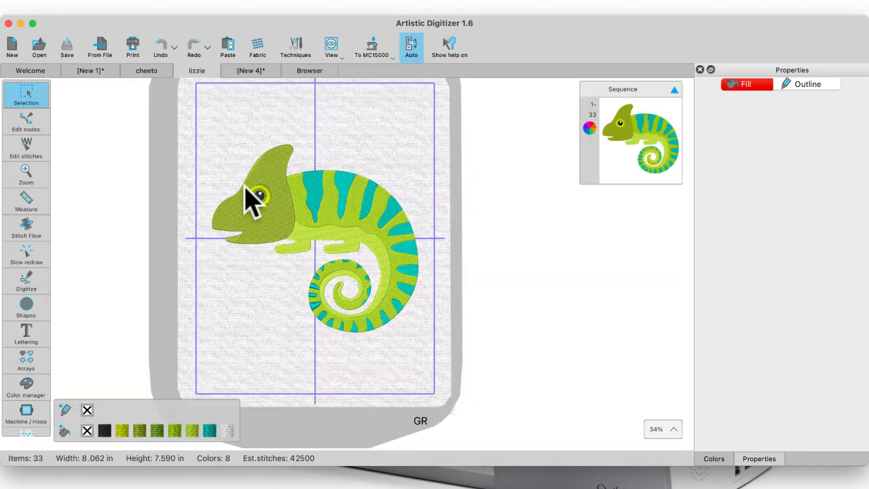
# - Change the fill of the chameleon's head to Cross stitch and inspect the stitches up close
pyautogui.click(268, 185)
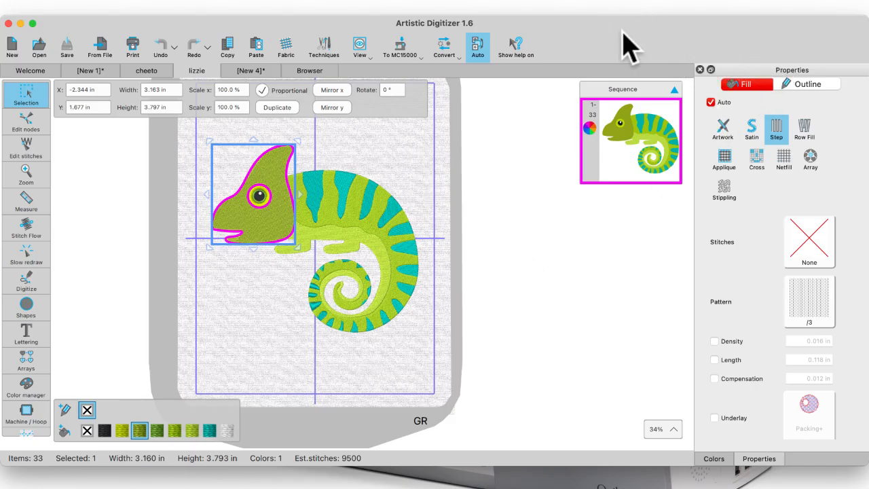
pyautogui.click(759, 162)
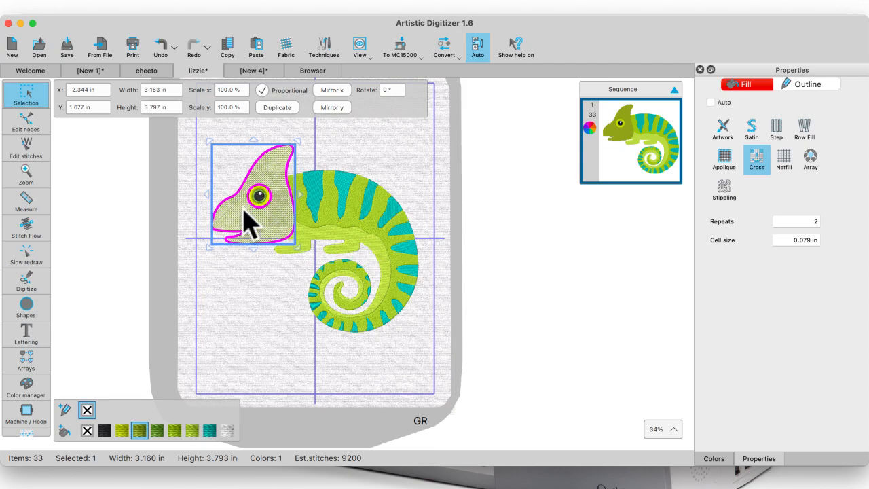
pyautogui.scroll(5, 245, 211)
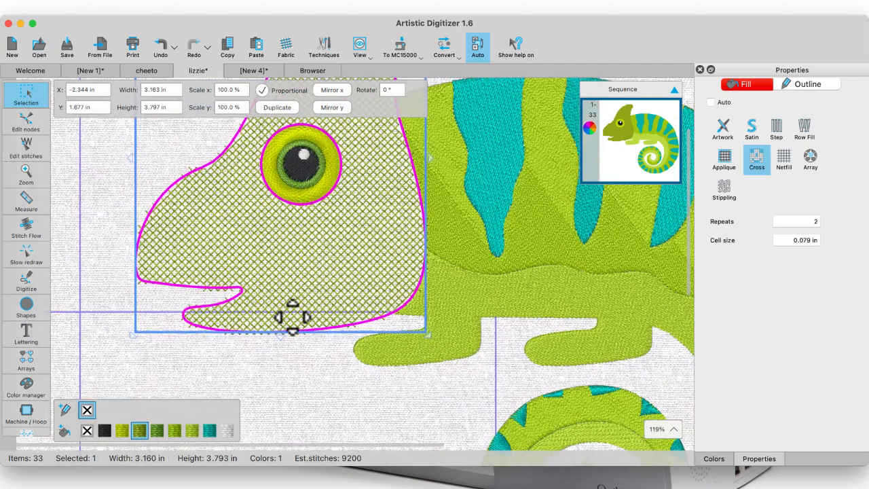
pyautogui.click(76, 270)
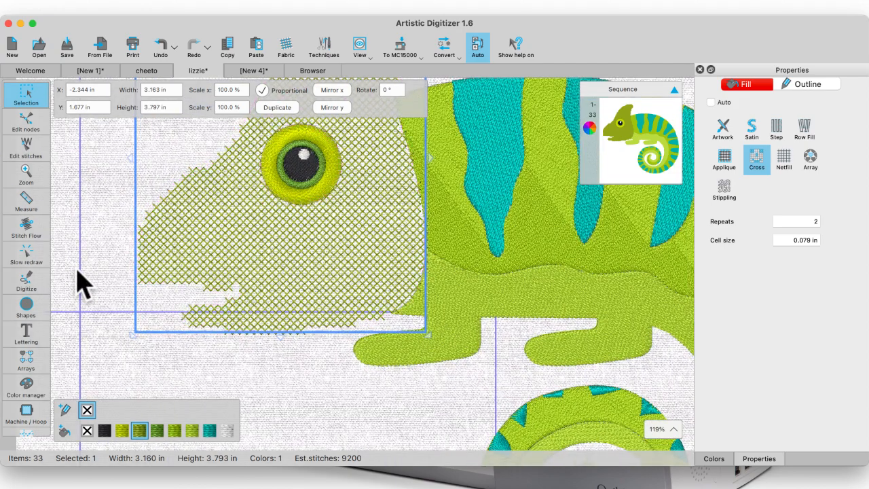
pyautogui.hscroll(5, 292, 288)
pyautogui.scroll(2, 292, 289)
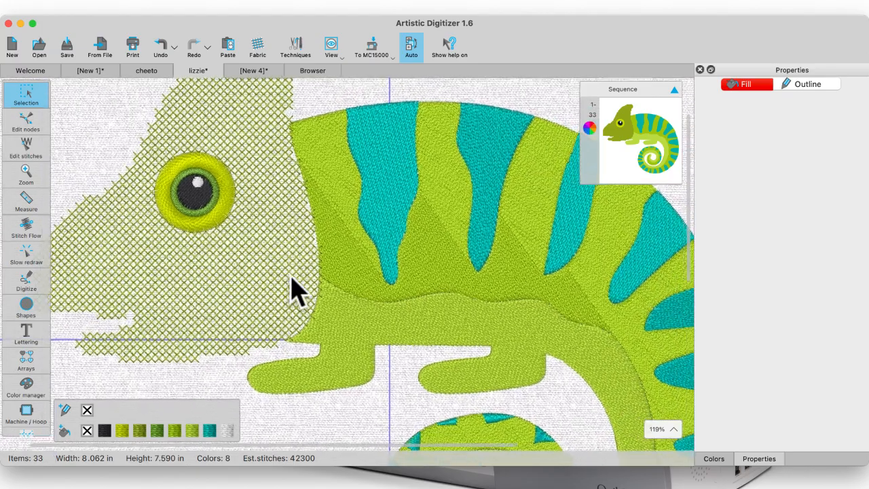
pyautogui.scroll(-2, 292, 288)
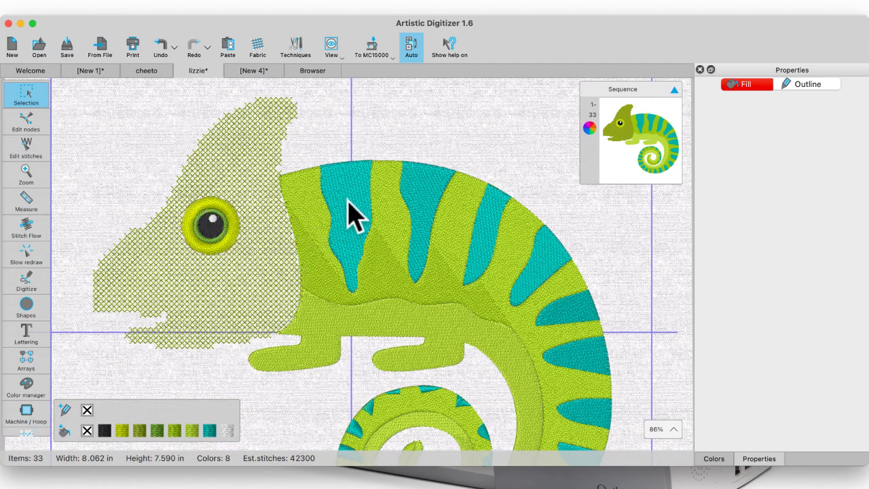
# - Change the fill of the green striped body to Cross stitch and select the first teal stripe behind the head
pyautogui.click(307, 198)
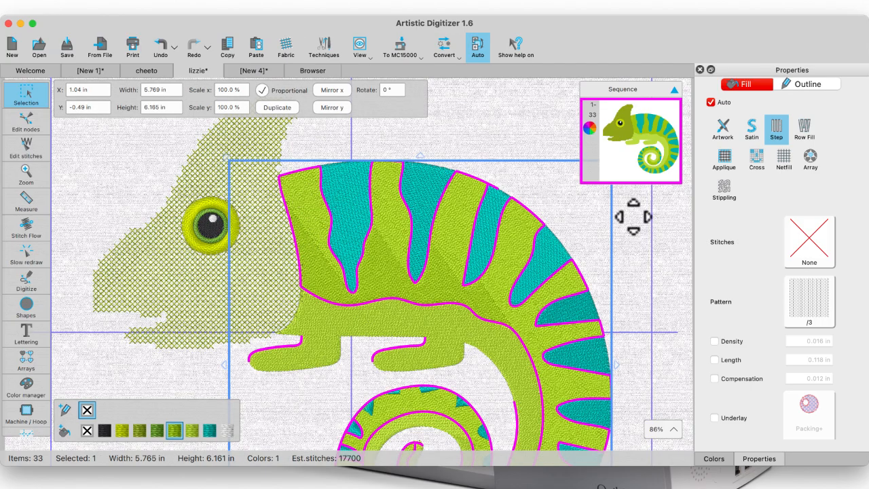
pyautogui.click(757, 158)
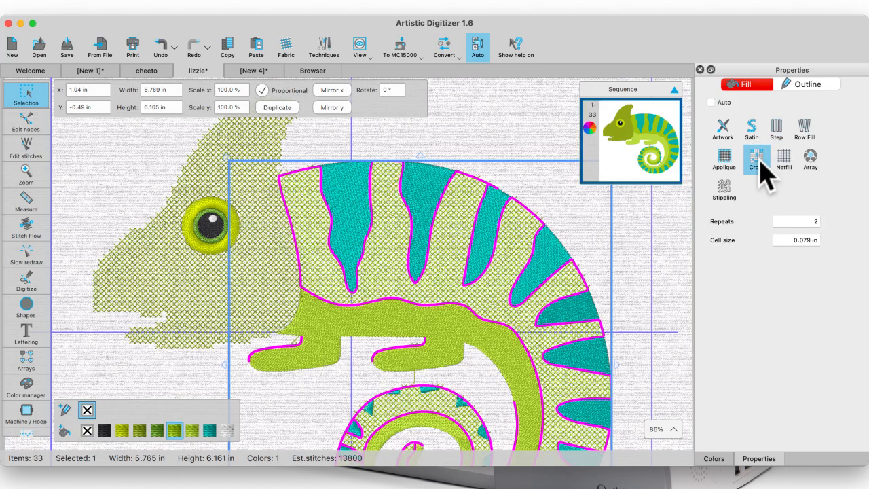
pyautogui.click(348, 198)
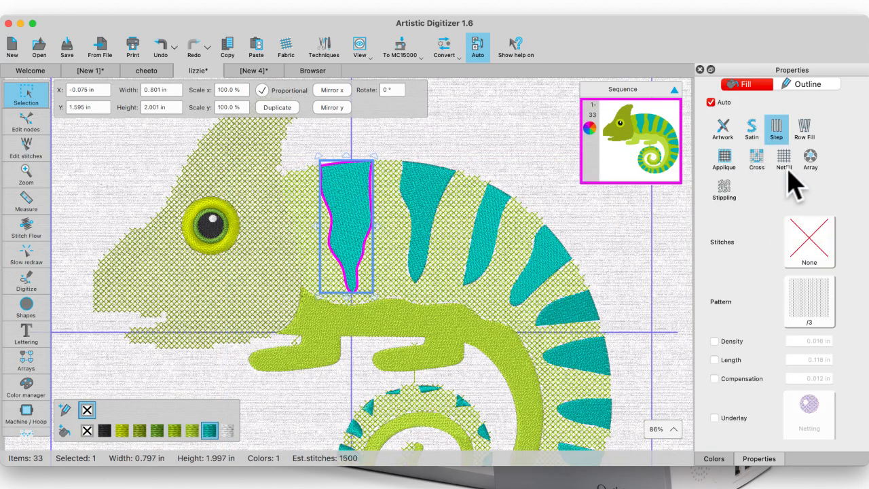
# - Apply the rhombusField pattern to the step fill of the selected teal stripe behind the chameleon's head and deselect it
pyautogui.click(806, 296)
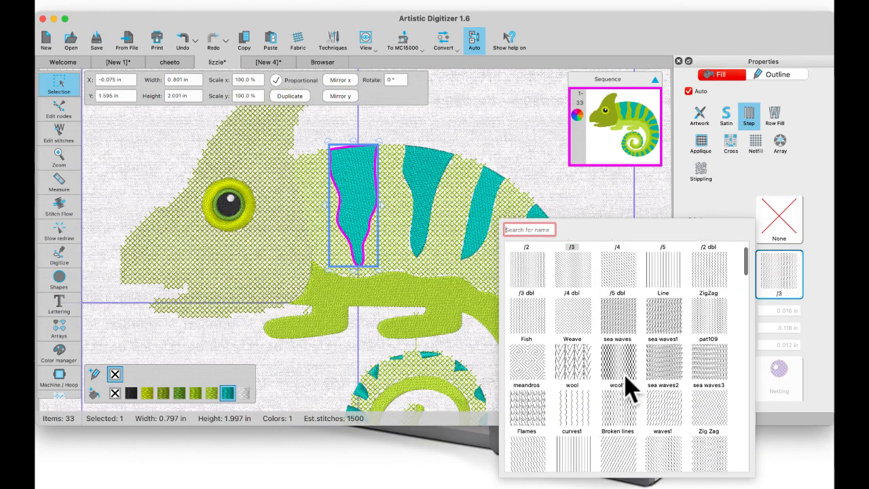
pyautogui.scroll(-5, 629, 389)
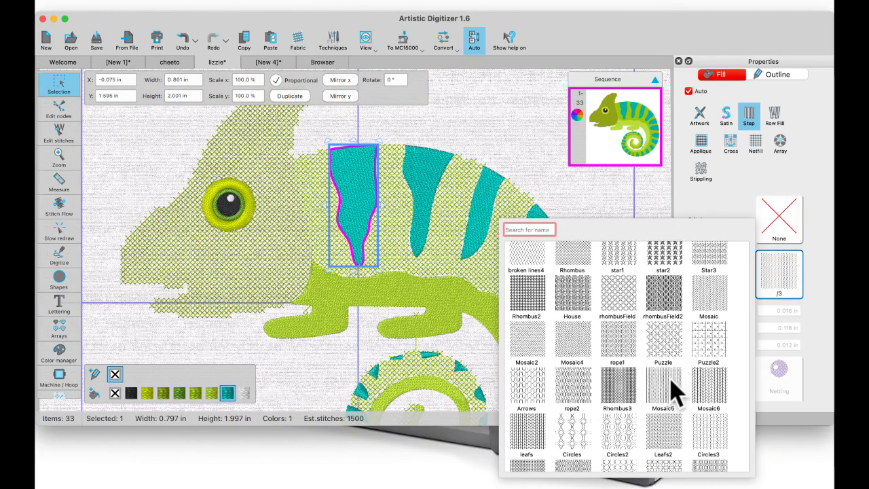
pyautogui.scroll(-2, 675, 392)
pyautogui.click(618, 249)
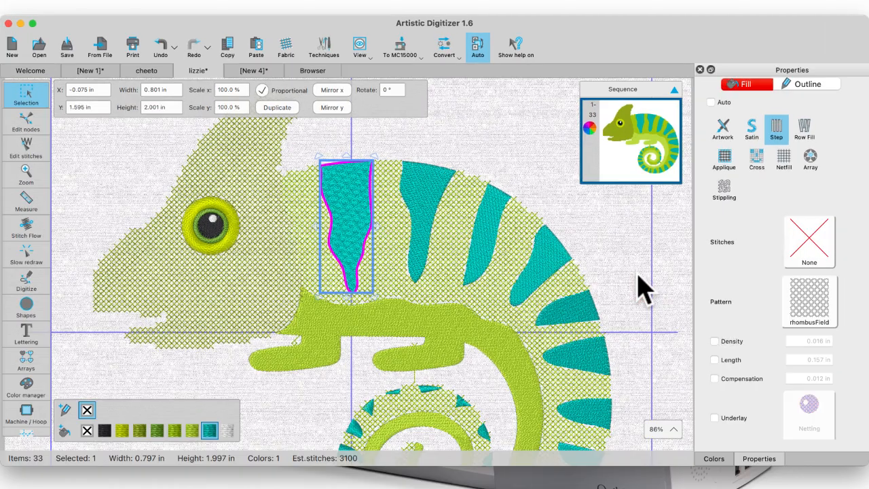
pyautogui.click(136, 165)
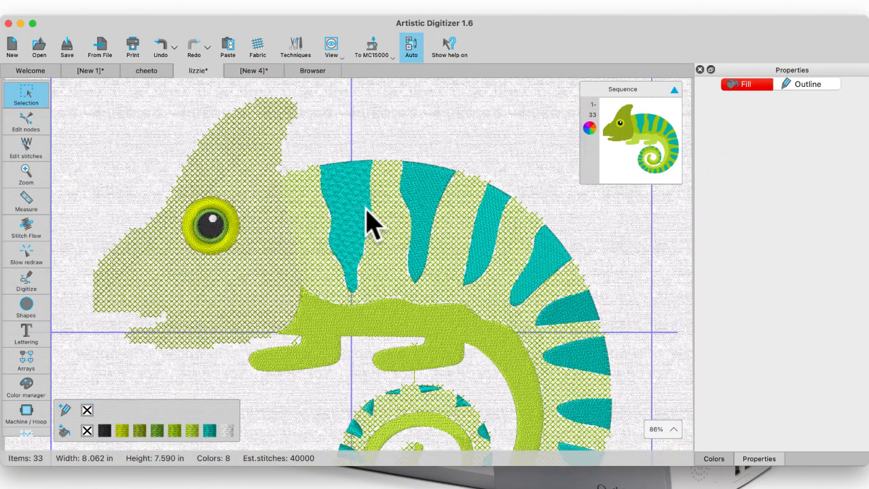
pyautogui.scroll(-3, 343, 243)
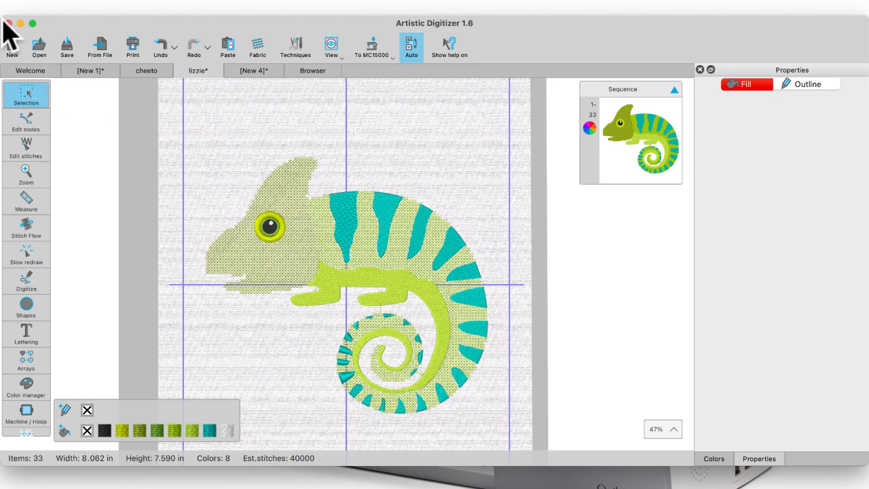
# - Save the chameleon design under the new name lizzie 1 as a .Draw design file in the SB 11 folder
pyautogui.click(85, 8)
pyautogui.click(87, 68)
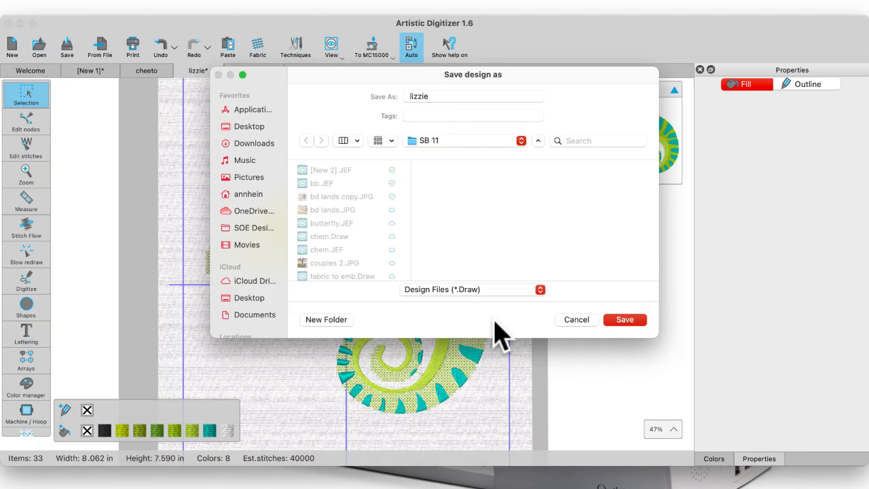
pyautogui.moveTo(350, 92); pyautogui.dragTo(231, 141)
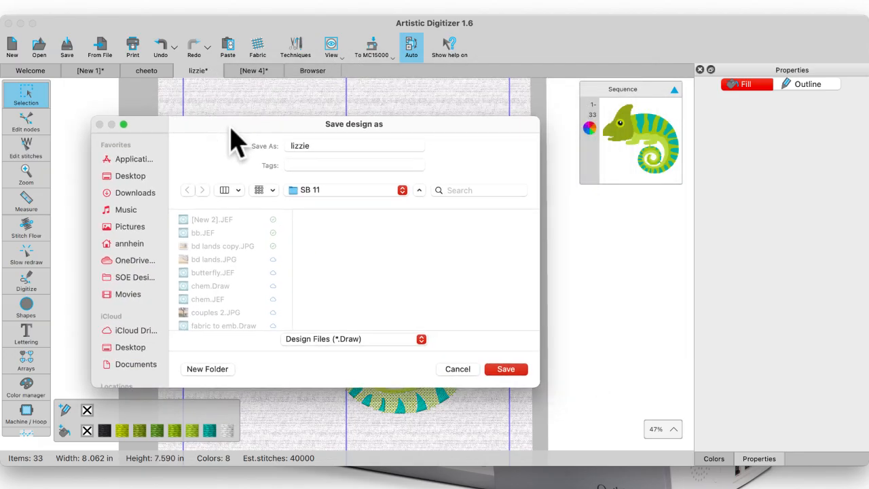
pyautogui.click(318, 146)
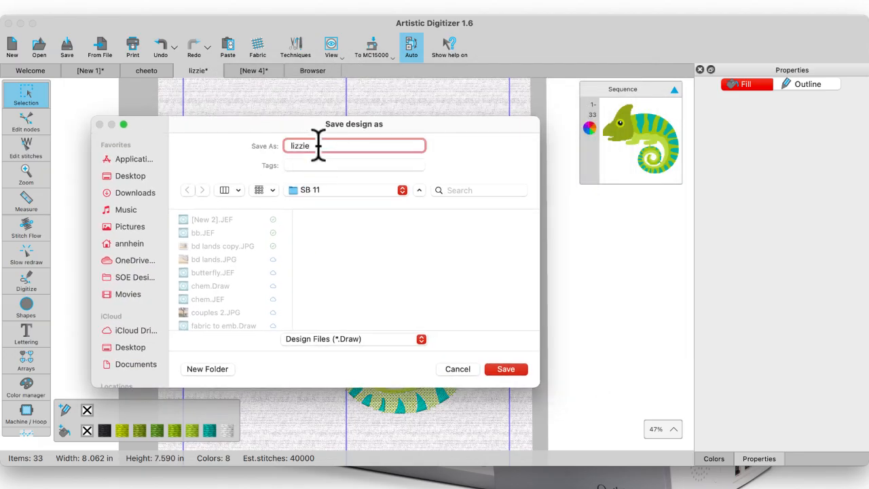
pyautogui.write('1')
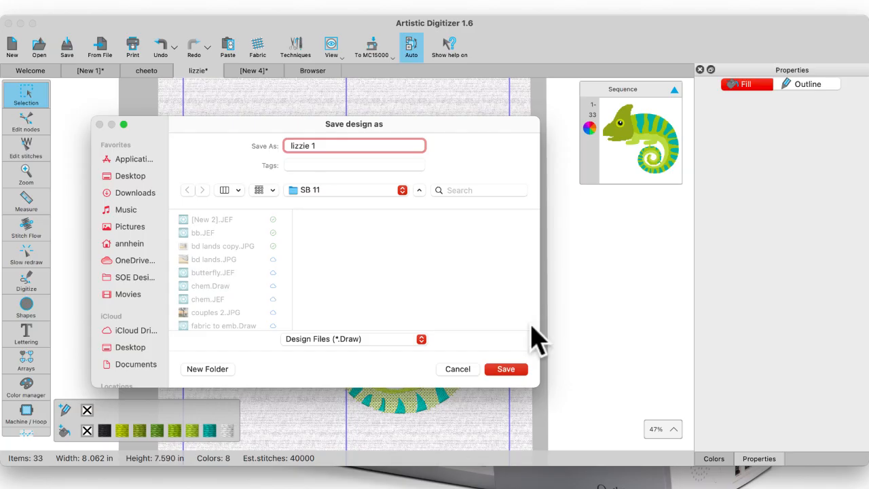
pyautogui.click(510, 372)
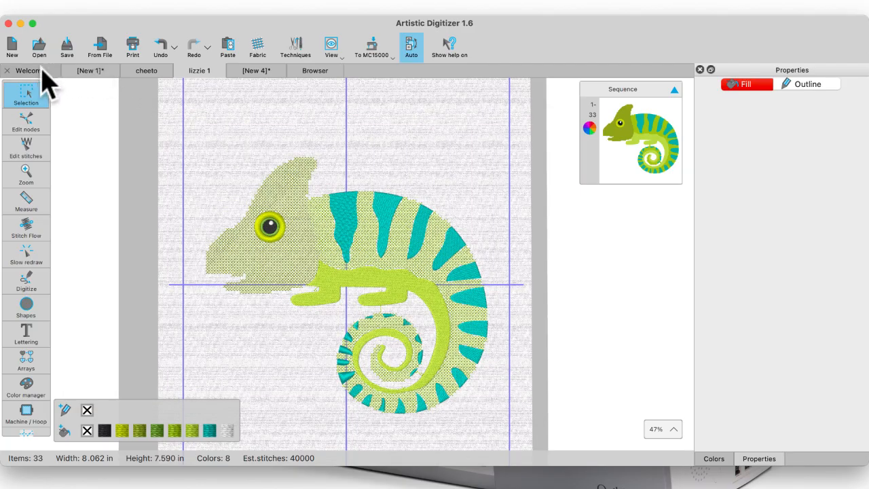
# - Close the lizzie 1 design and reload the SB 11 folder contents in the file browser
pyautogui.click(181, 71)
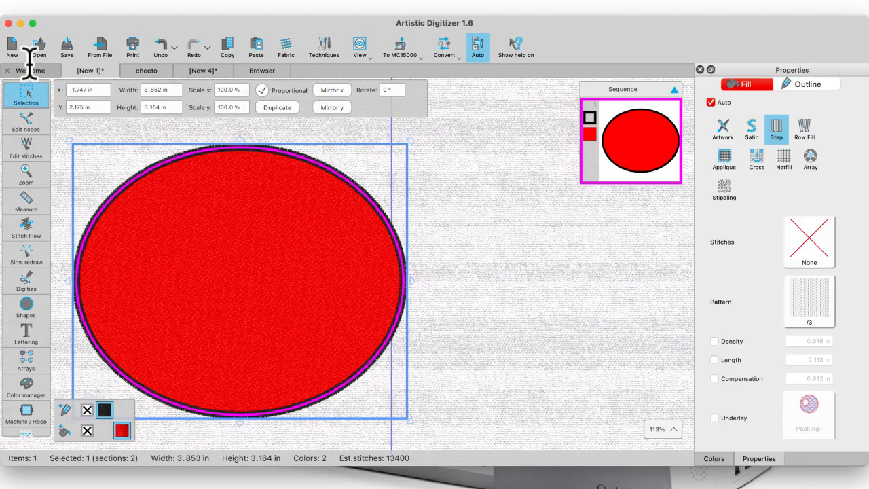
pyautogui.click(270, 72)
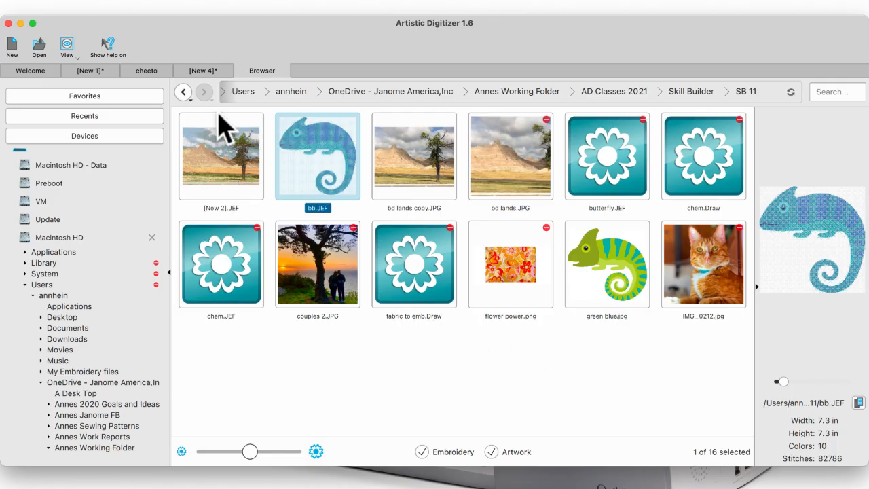
pyautogui.click(182, 92)
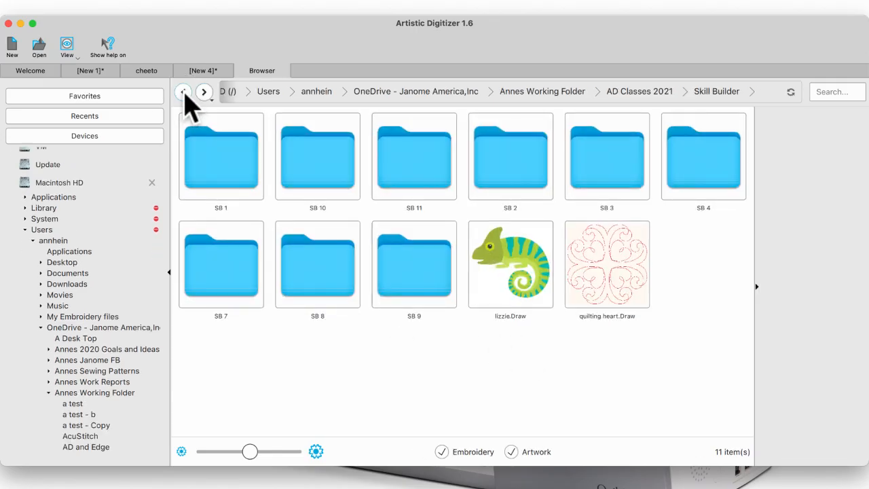
pyautogui.doubleClick(424, 193)
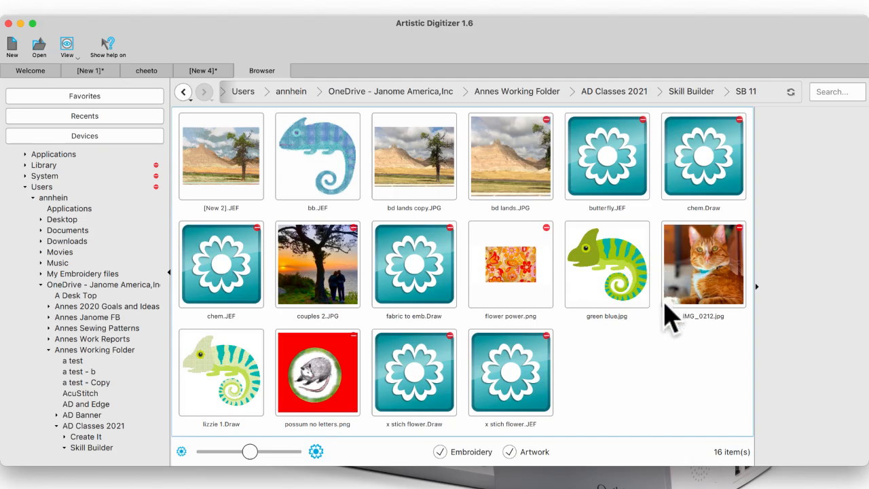
# - Preview the original lizzie.Draw in the Skill Builder folder and return to the SB 11 folder
pyautogui.click(184, 92)
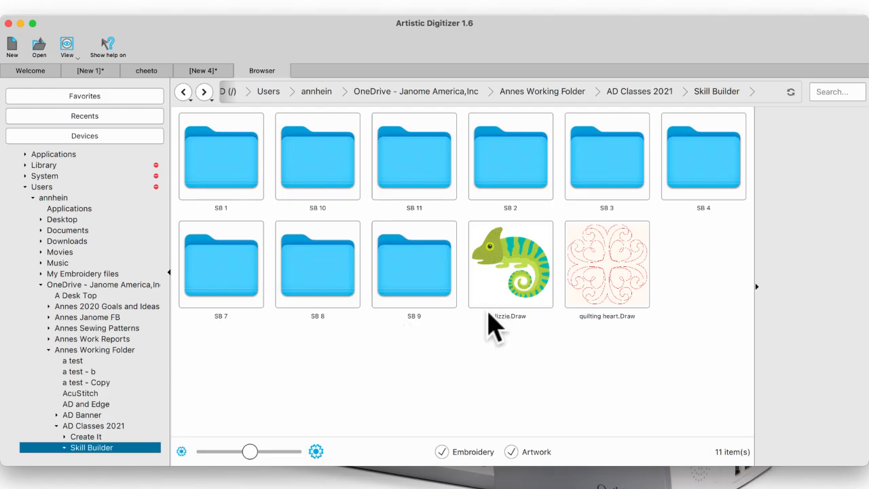
pyautogui.click(522, 282)
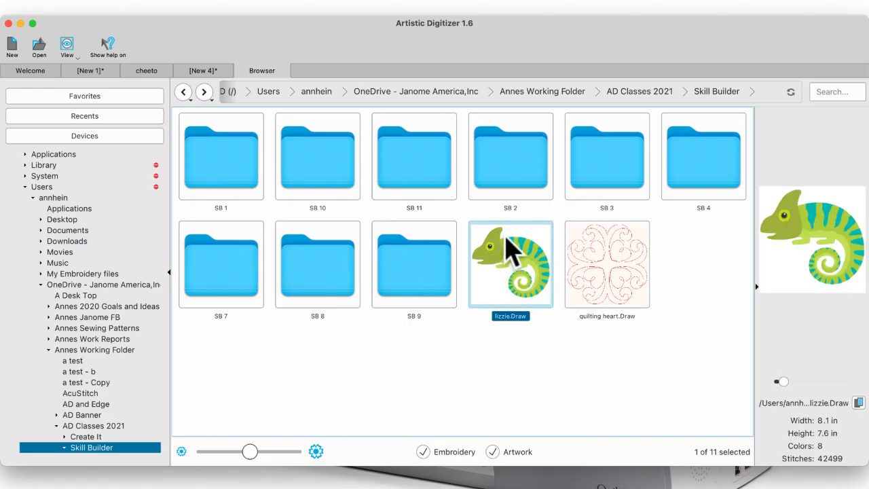
pyautogui.doubleClick(434, 194)
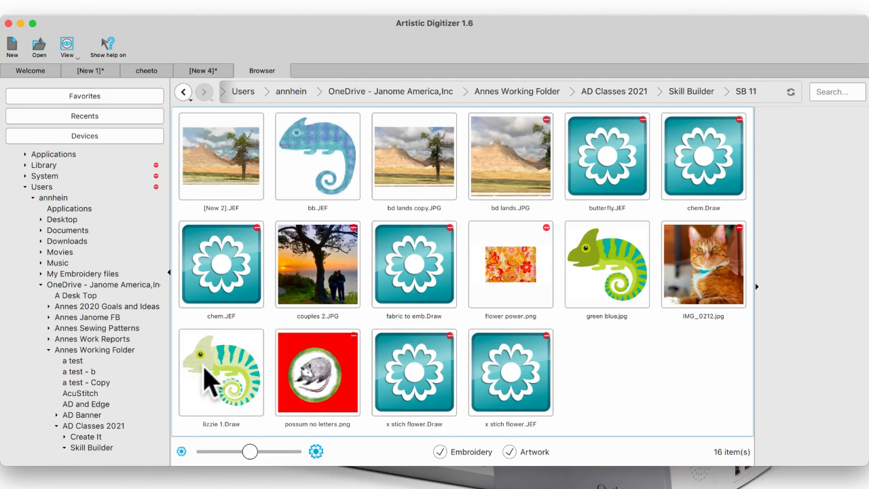
# - Open the lizzie 1.Draw design from the SB 11 folder
pyautogui.click(225, 381)
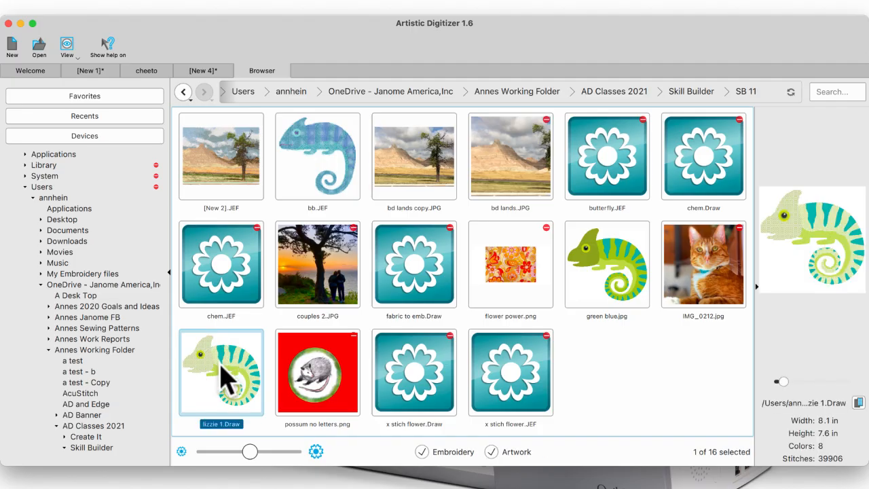
pyautogui.doubleClick(232, 375)
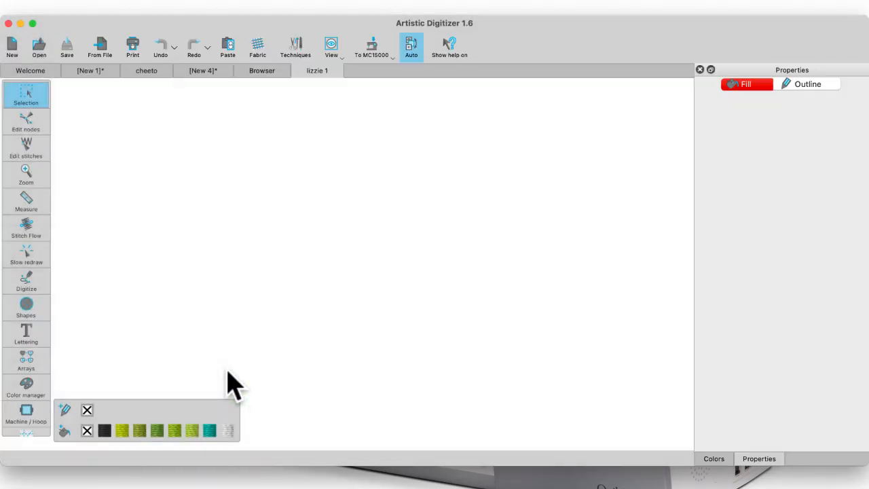
pyautogui.scroll(3, 291, 357)
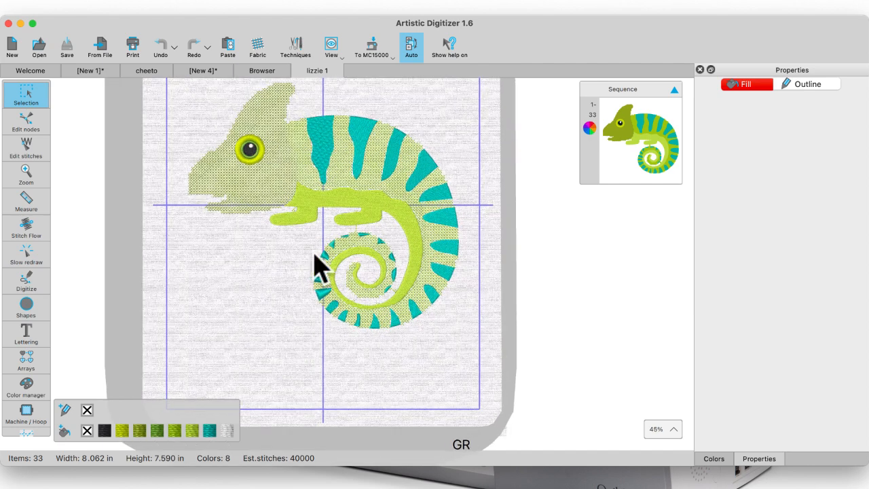
# - Inspect the fill properties of the chameleon's first teal stripe and its head, and clear the selection
pyautogui.click(320, 150)
pyautogui.click(275, 157)
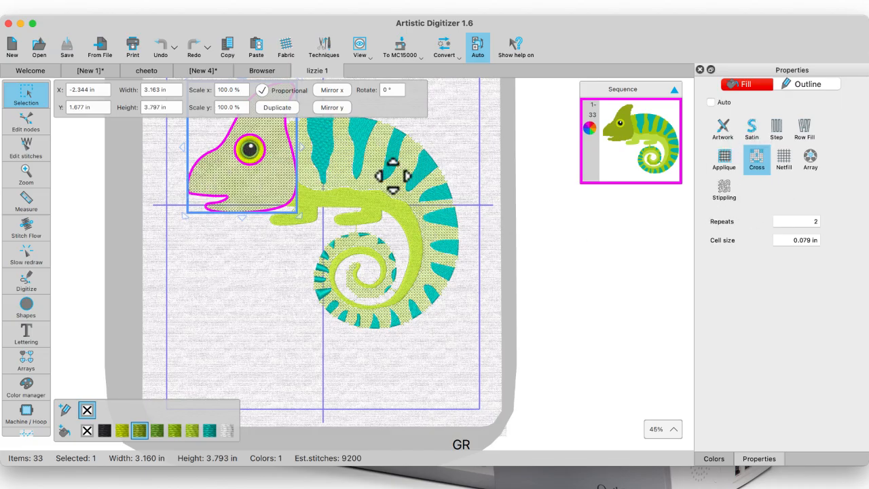
pyautogui.click(269, 256)
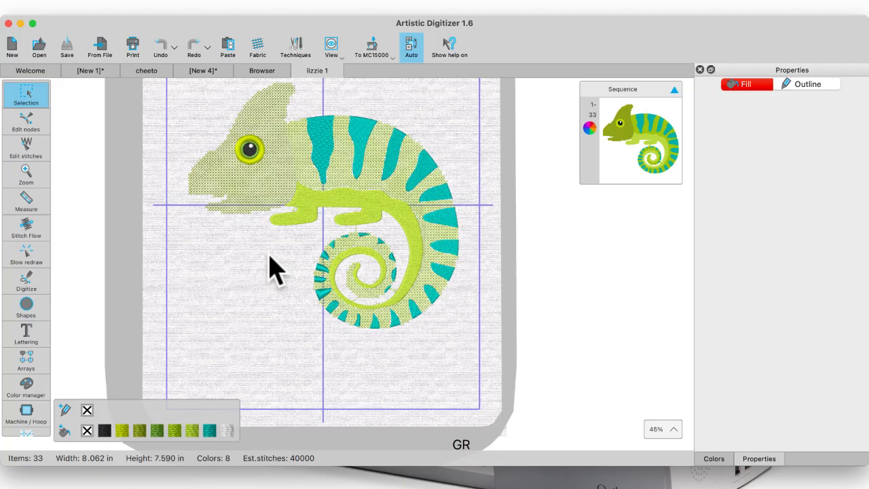
# - Open the rose design 0301.jef from the 03 Flower Series folder in the favorite Embroidery Designs folder
pyautogui.click(37, 73)
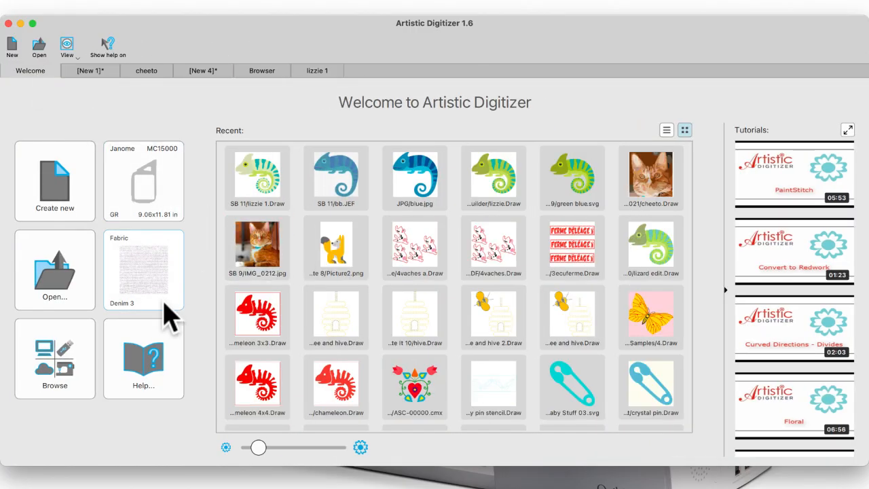
pyautogui.click(58, 356)
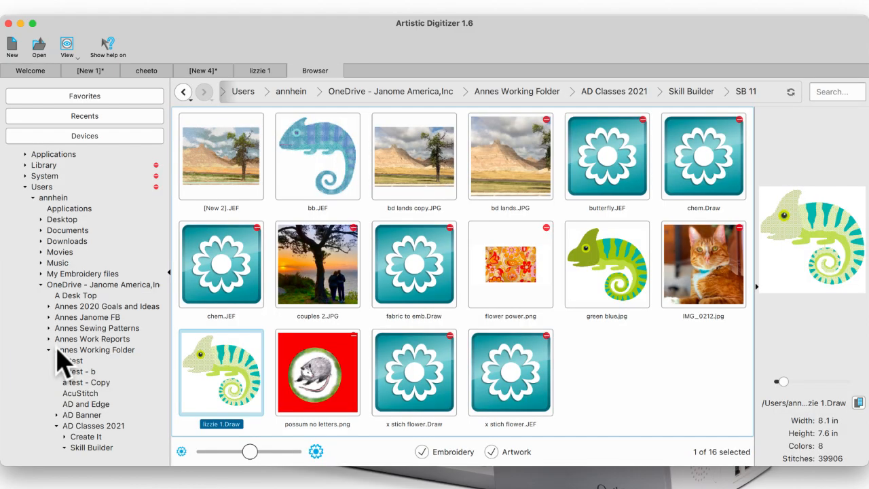
pyautogui.click(86, 97)
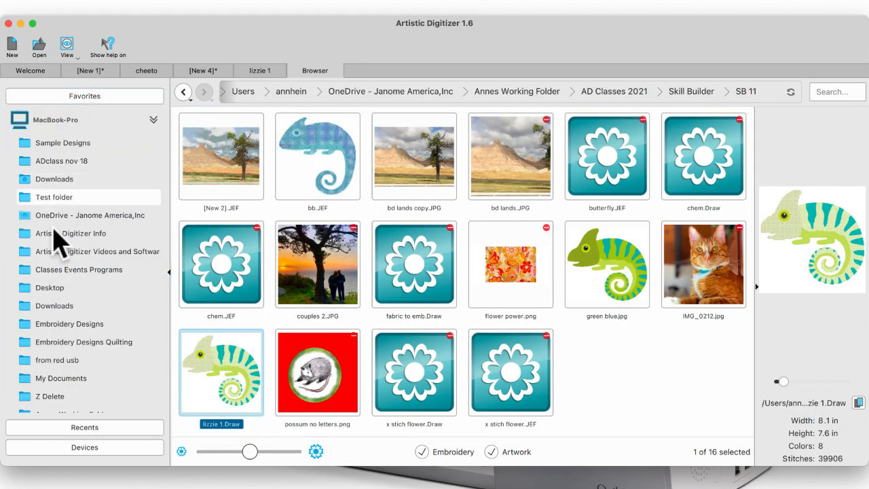
pyautogui.click(54, 324)
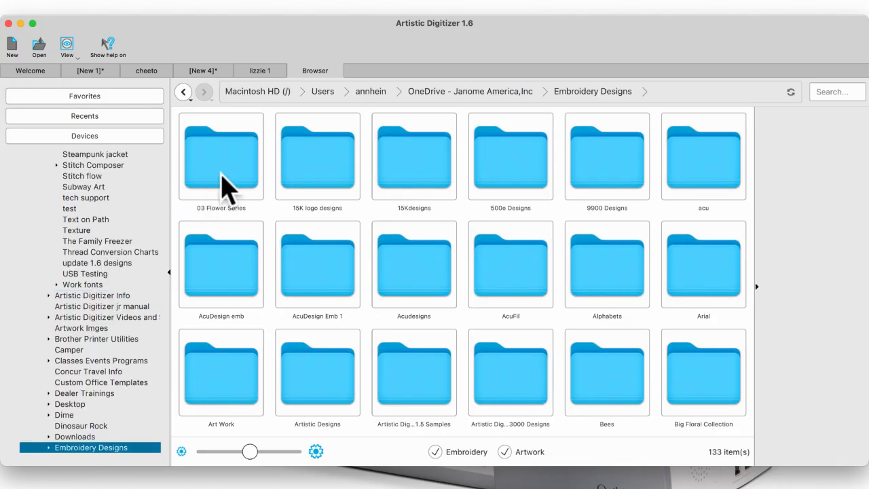
pyautogui.doubleClick(222, 175)
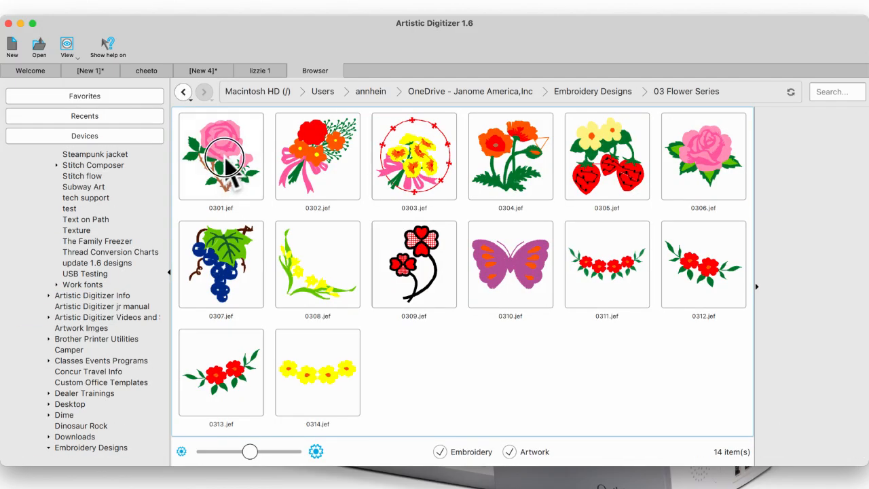
pyautogui.doubleClick(224, 157)
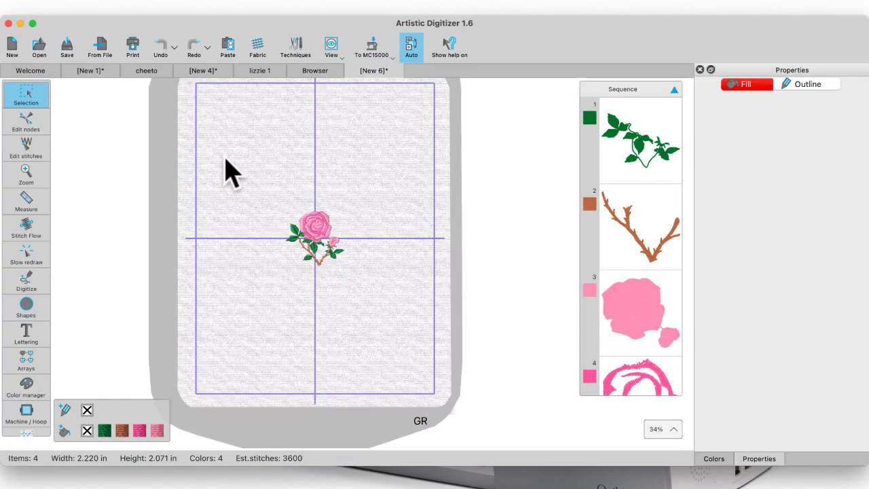
# - Save the rose design as [New 6] in the .Draw design file format in SB 11 and close it
pyautogui.click(83, 8)
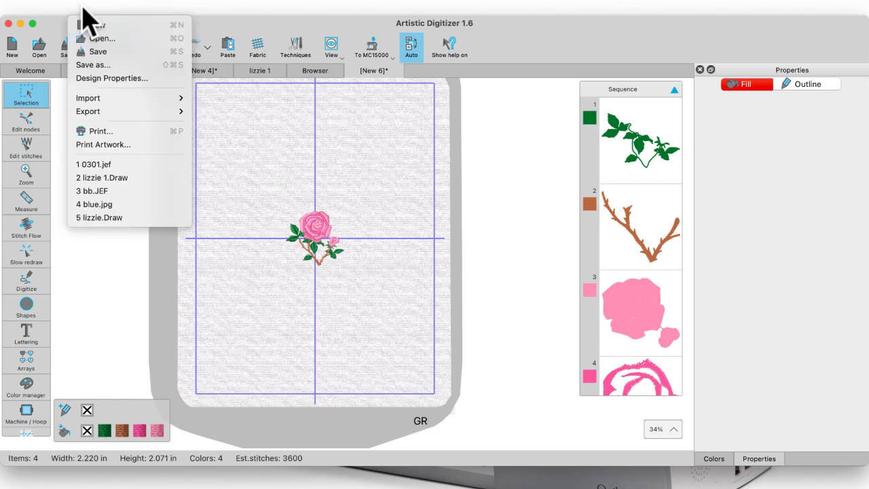
pyautogui.click(98, 66)
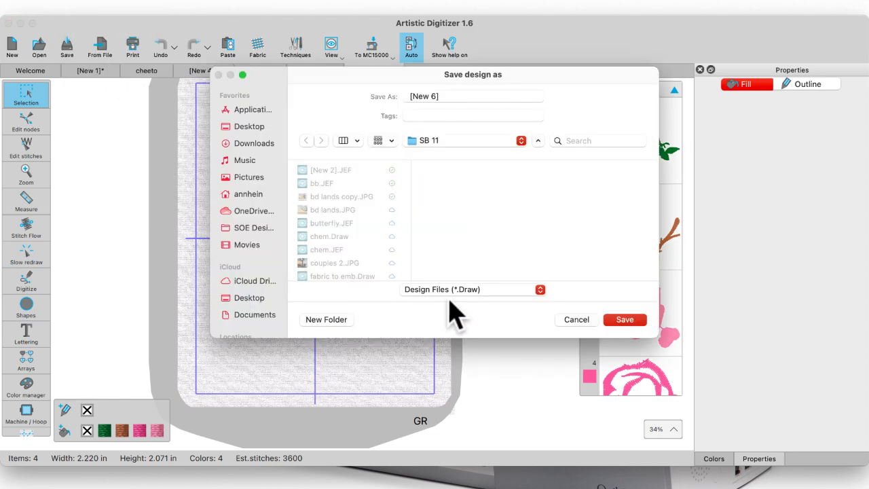
pyautogui.click(540, 289)
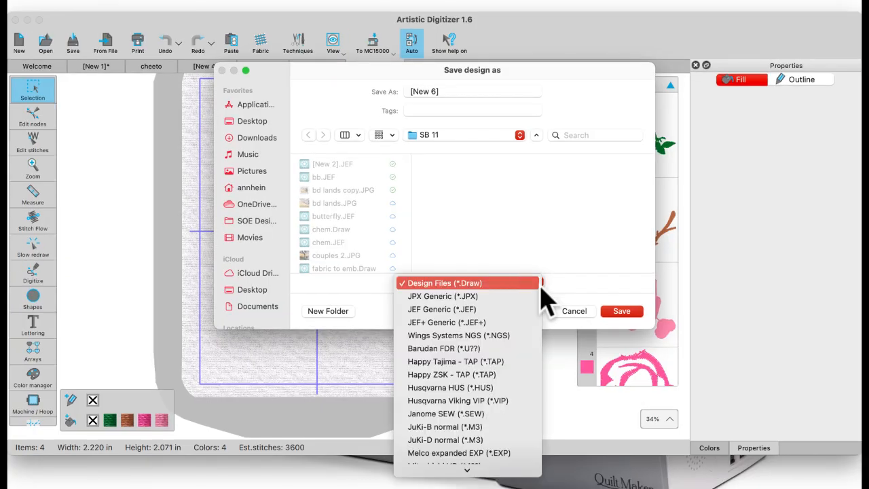
pyautogui.click(506, 283)
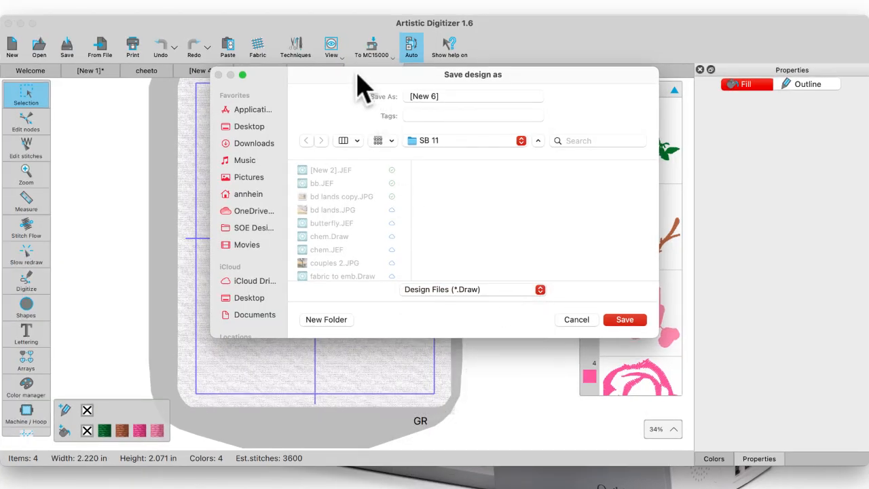
pyautogui.moveTo(358, 75); pyautogui.dragTo(211, 114)
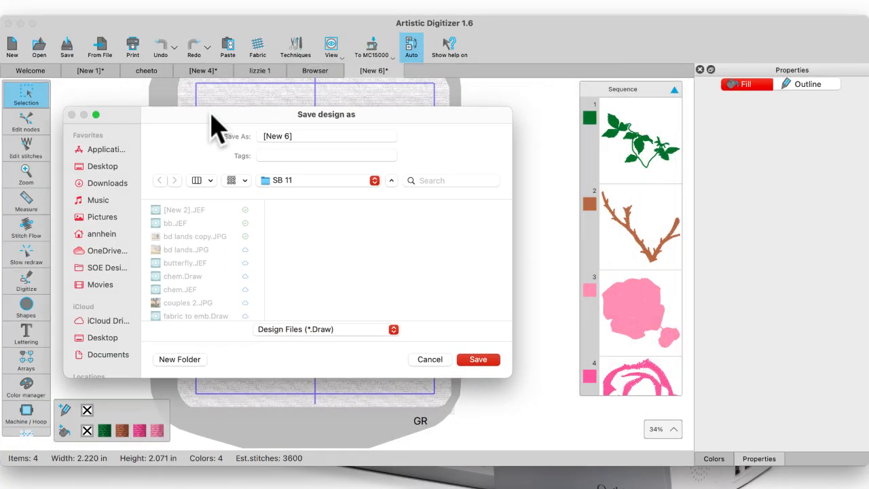
pyautogui.click(486, 360)
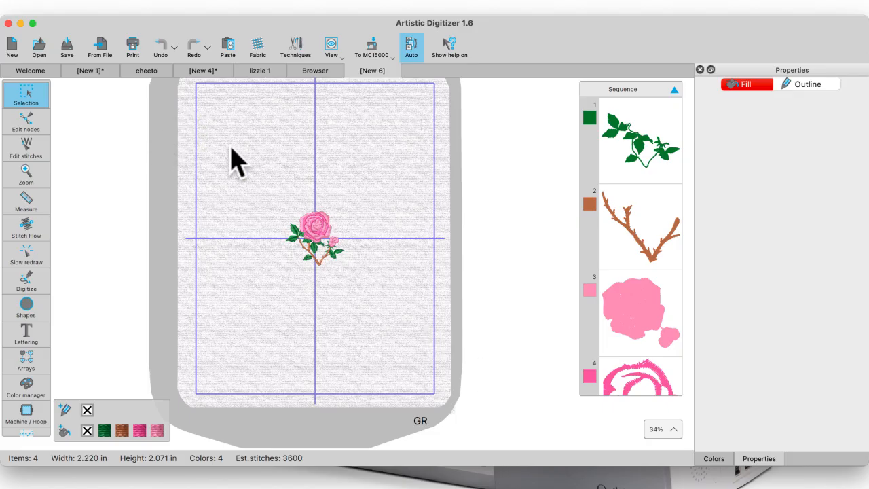
pyautogui.click(29, 85)
pyautogui.click(352, 71)
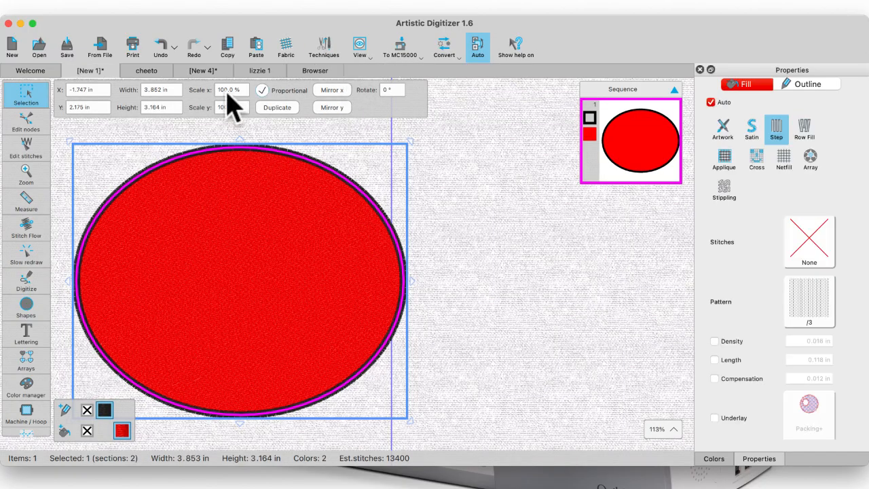
# - Open the recent SB 11/[New 6].Draw rose design and examine the dark pink petal section and its fill properties
pyautogui.click(28, 70)
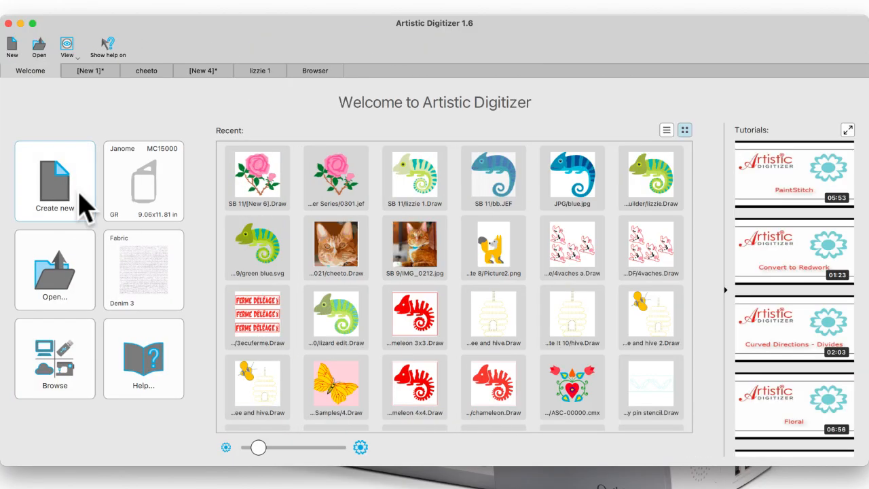
pyautogui.doubleClick(267, 182)
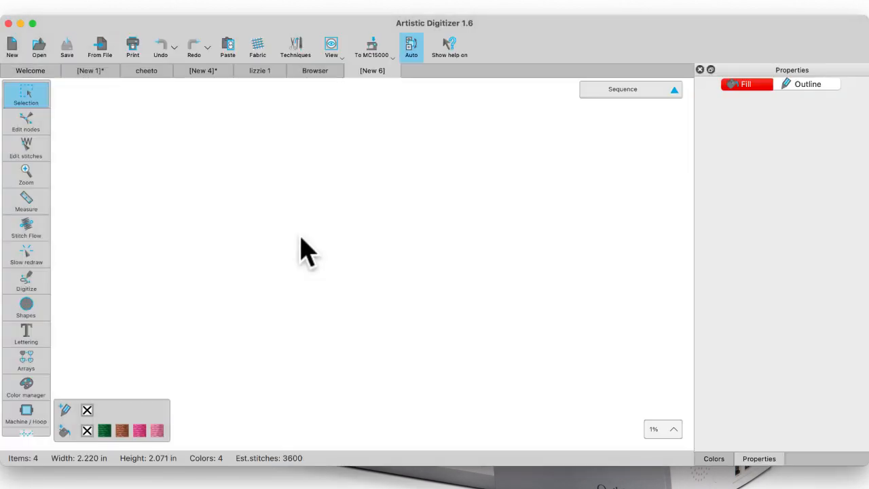
pyautogui.click(309, 244)
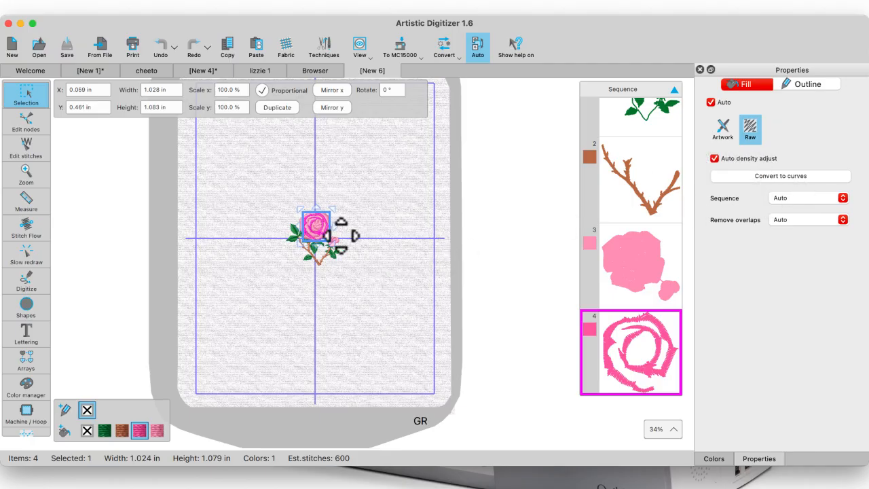
pyautogui.scroll(5, 339, 235)
pyautogui.scroll(2, 355, 253)
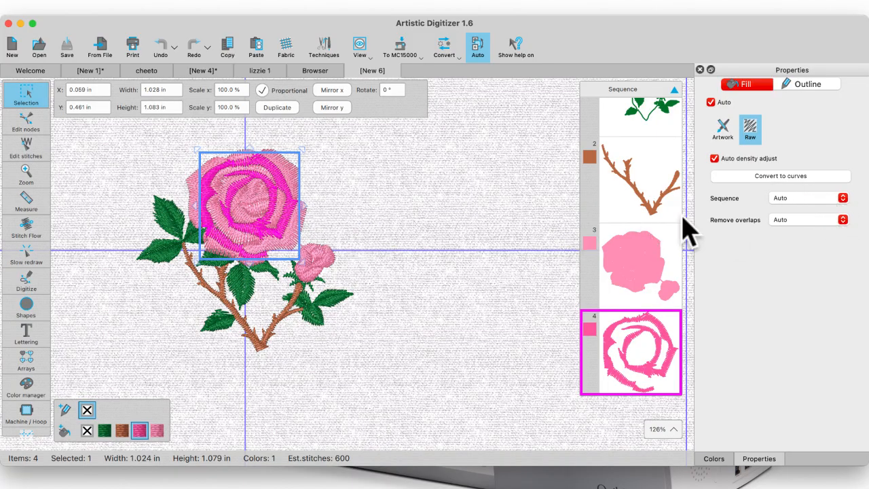
# - Reselect the rose's dark pink petal section, enlarge it slightly to about 1.085 in wide, and switch to node editing
pyautogui.click(454, 289)
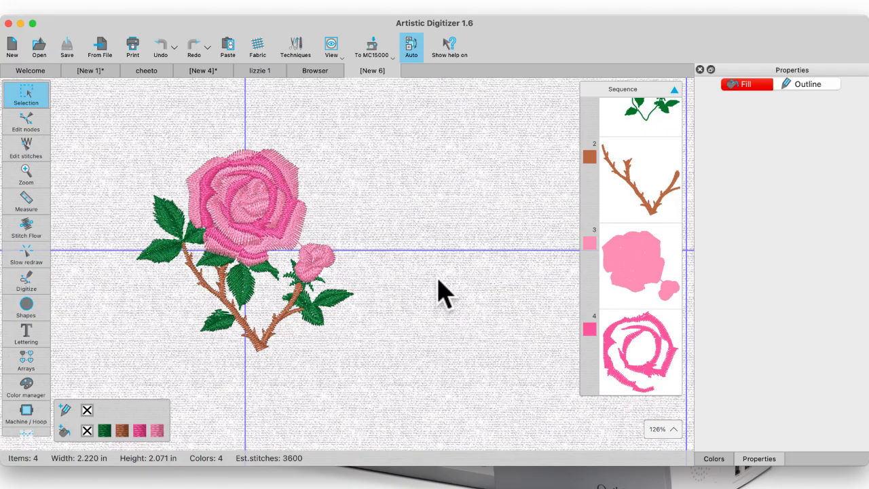
pyautogui.click(650, 342)
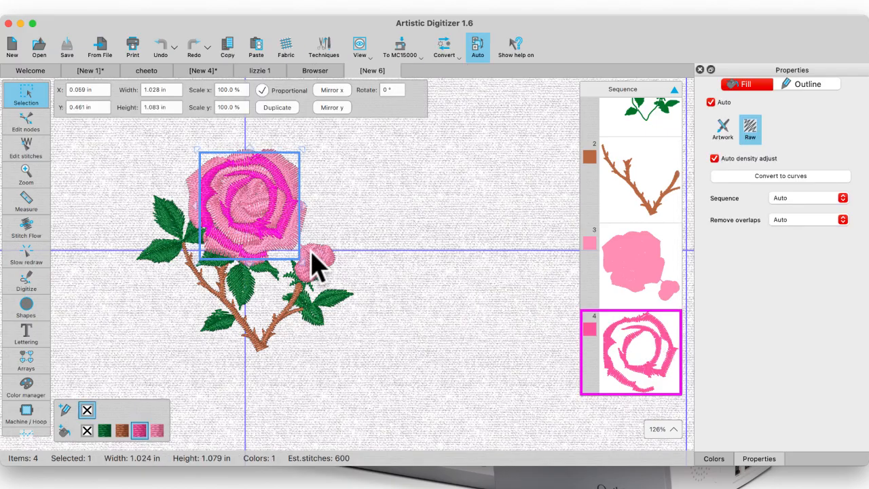
pyautogui.moveTo(304, 265)
pyautogui.mouseDown()
pyautogui.moveTo(334, 279)
pyautogui.moveTo(306, 265)
pyautogui.mouseUp()
pyautogui.click(27, 123)
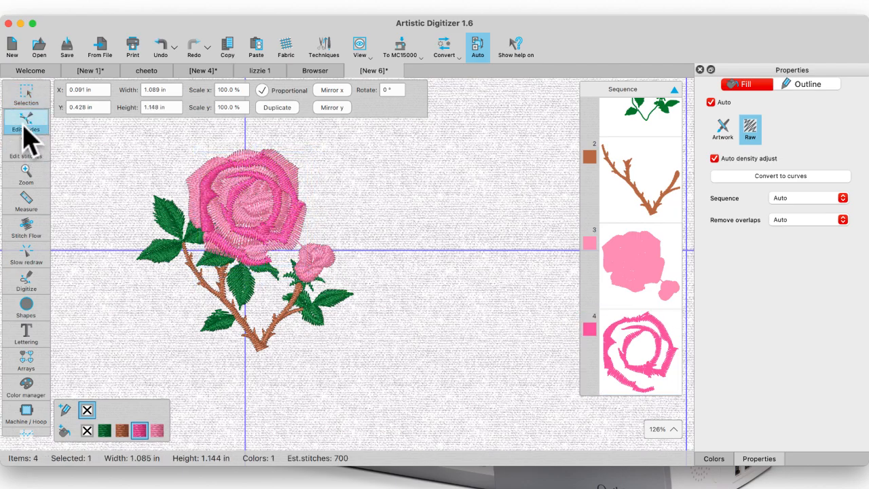
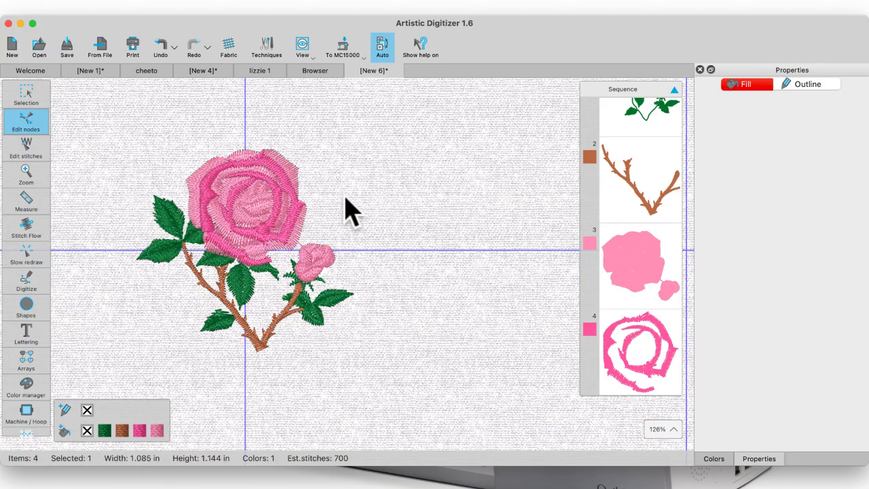
# - Close the [New 6], lizzie 1, [New 4], [New 1] and cheeto designs, discarding unsaved changes
pyautogui.click(351, 71)
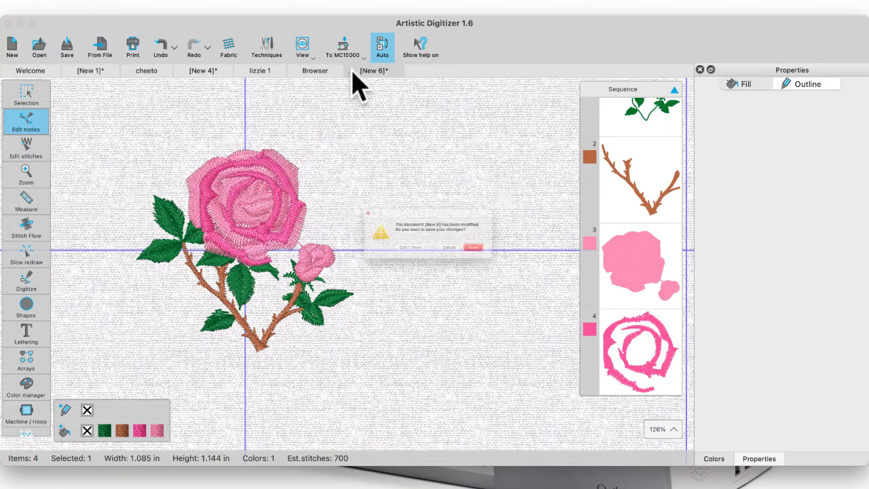
pyautogui.click(384, 259)
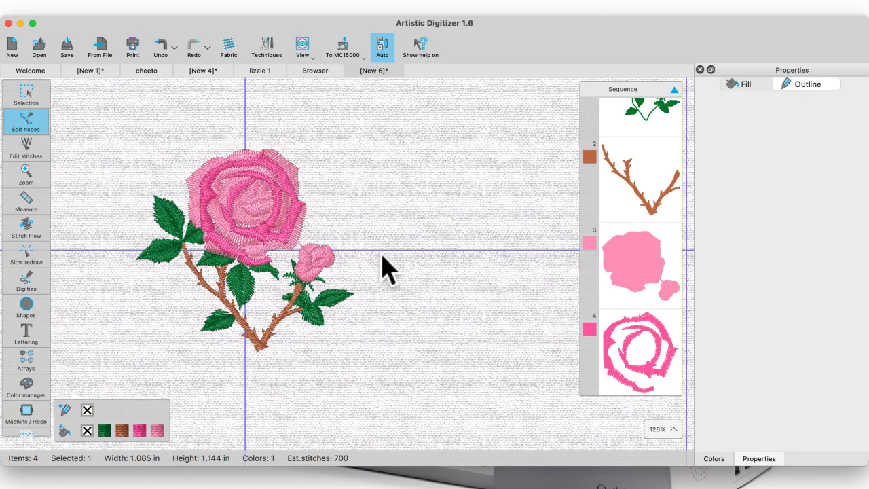
pyautogui.click(239, 70)
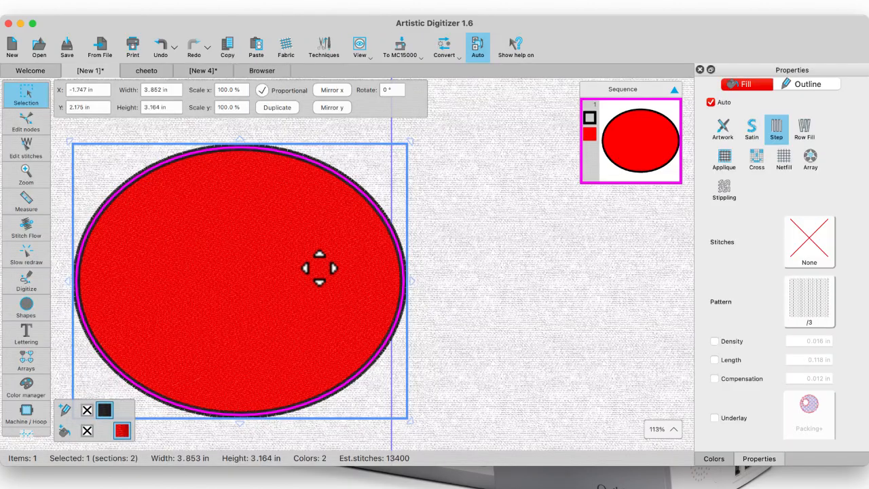
pyautogui.click(180, 71)
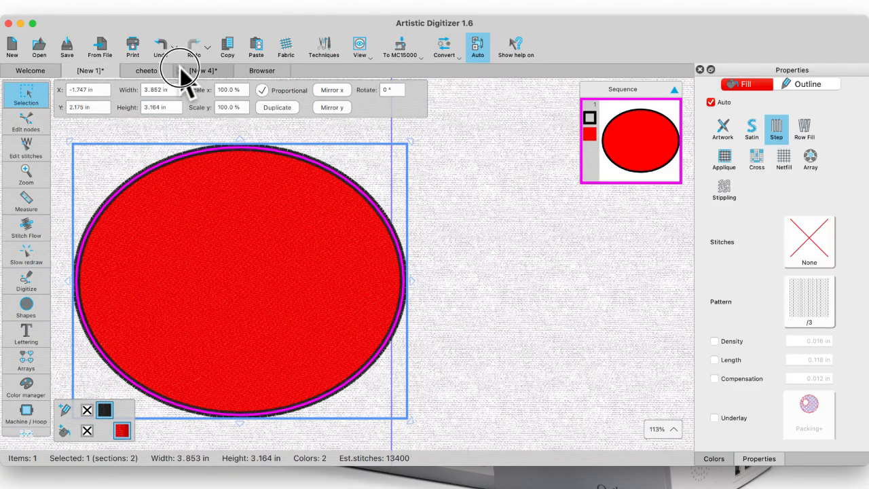
pyautogui.click(387, 261)
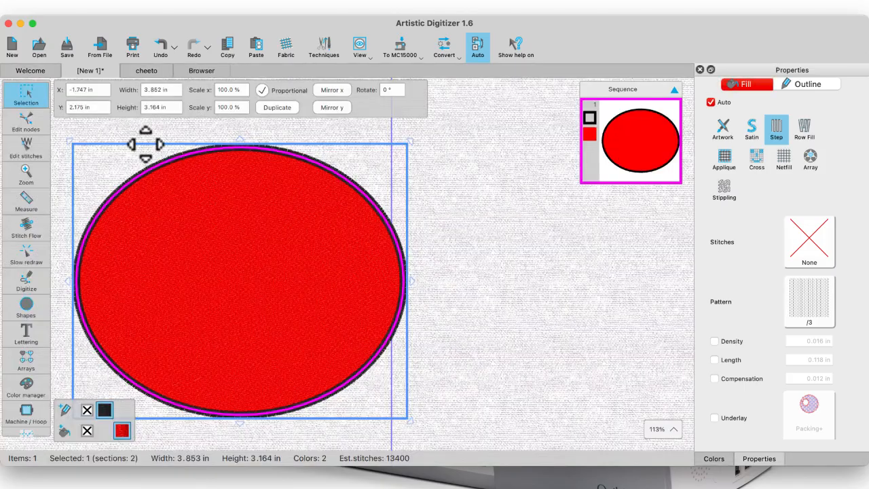
pyautogui.click(70, 71)
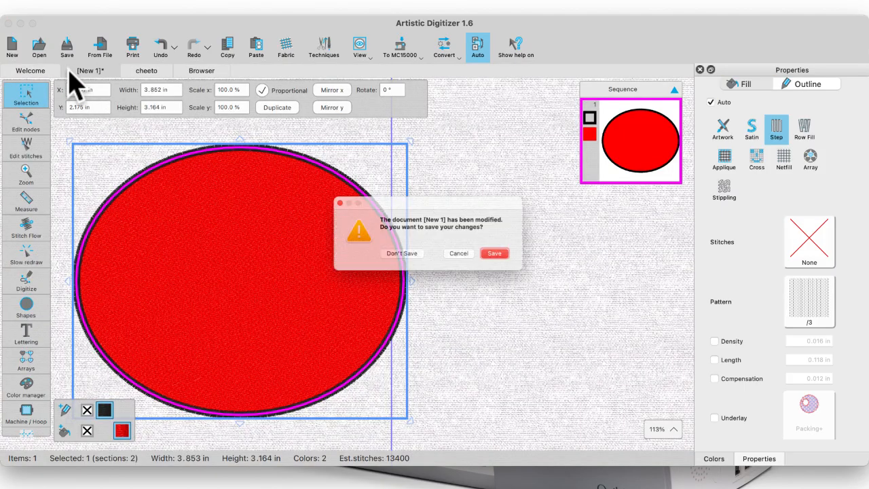
pyautogui.click(394, 254)
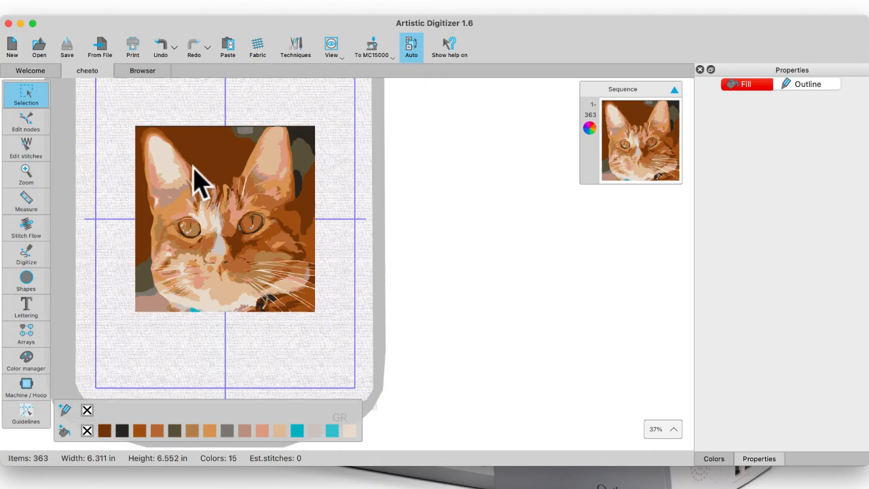
pyautogui.click(69, 71)
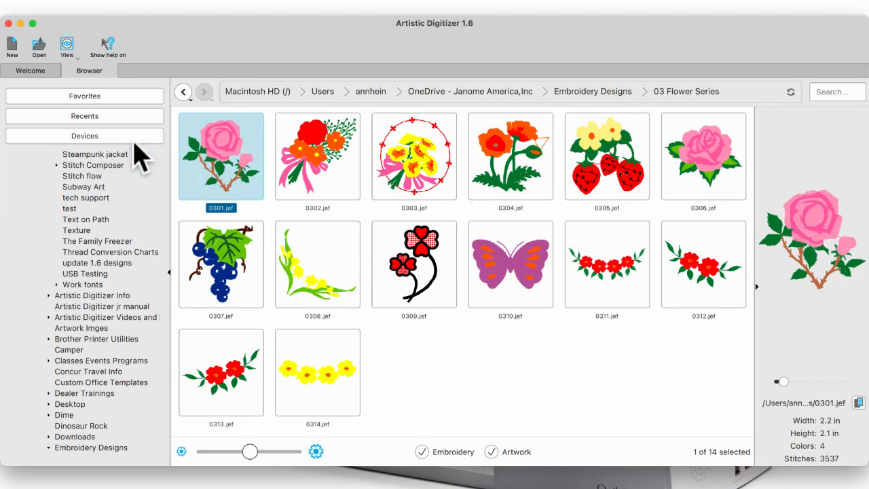
# - Open the recent IMG_0212.jpg as Photo stitch, cropped to the cat's face at about 6.768 by 6.375 in, and select the result
pyautogui.click(35, 72)
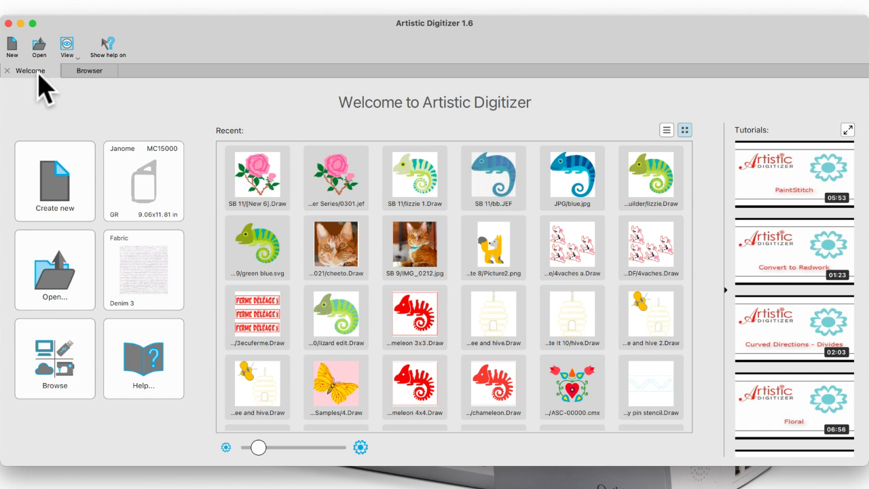
pyautogui.doubleClick(417, 243)
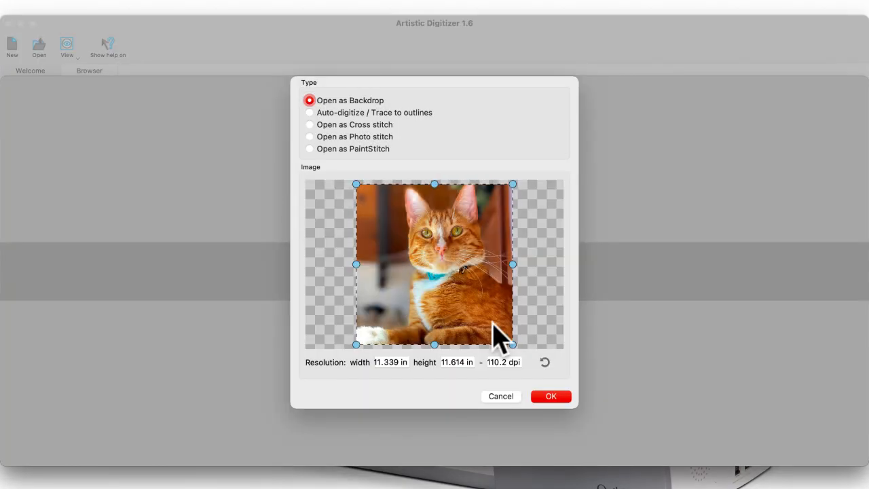
pyautogui.moveTo(359, 345); pyautogui.dragTo(397, 279)
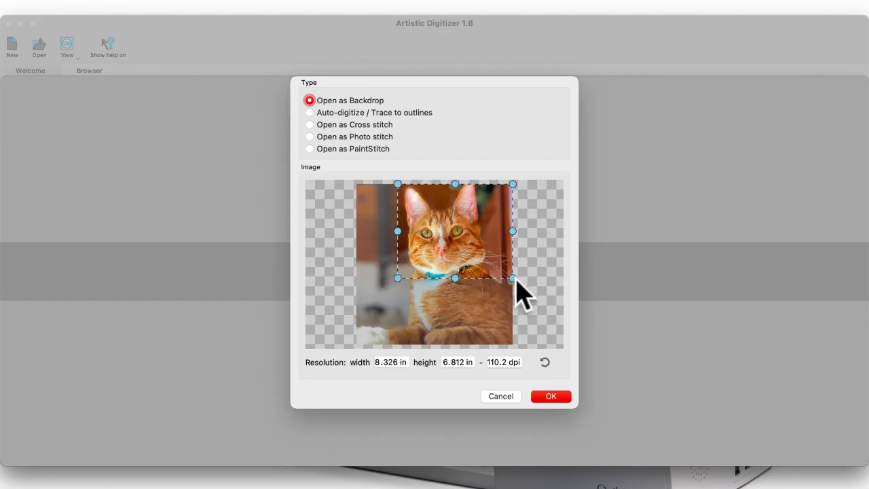
pyautogui.moveTo(513, 279); pyautogui.dragTo(491, 271)
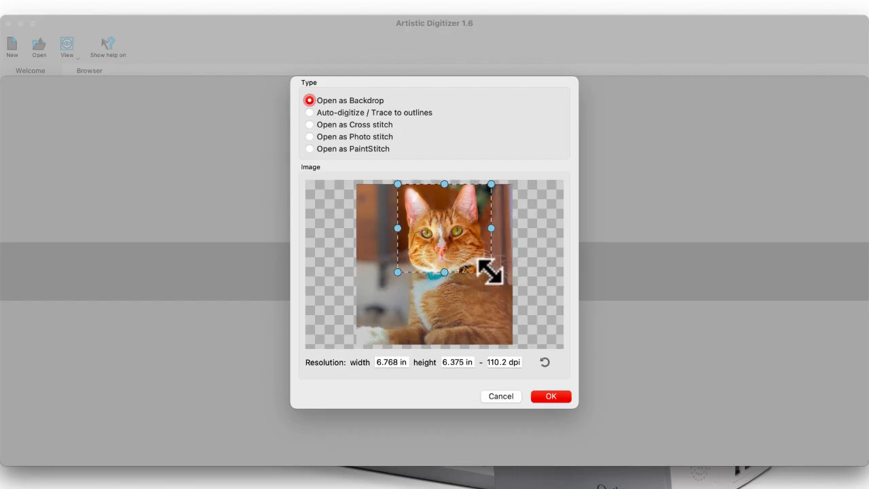
pyautogui.click(311, 137)
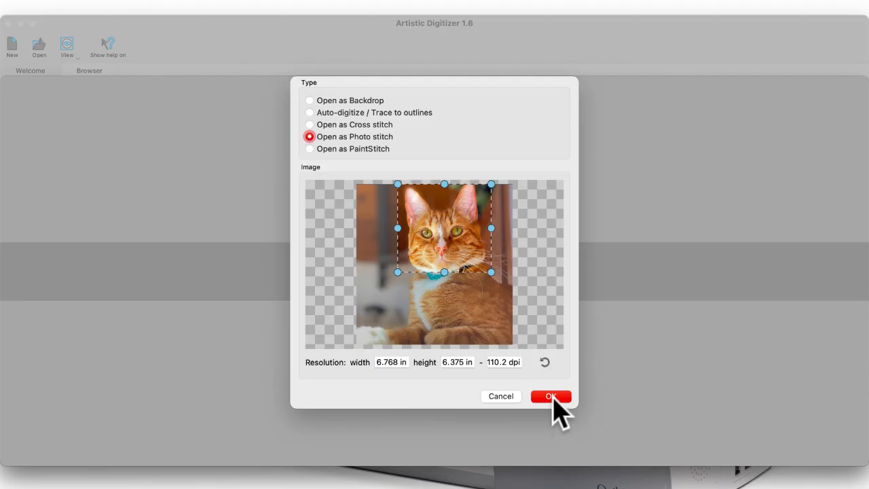
pyautogui.click(552, 397)
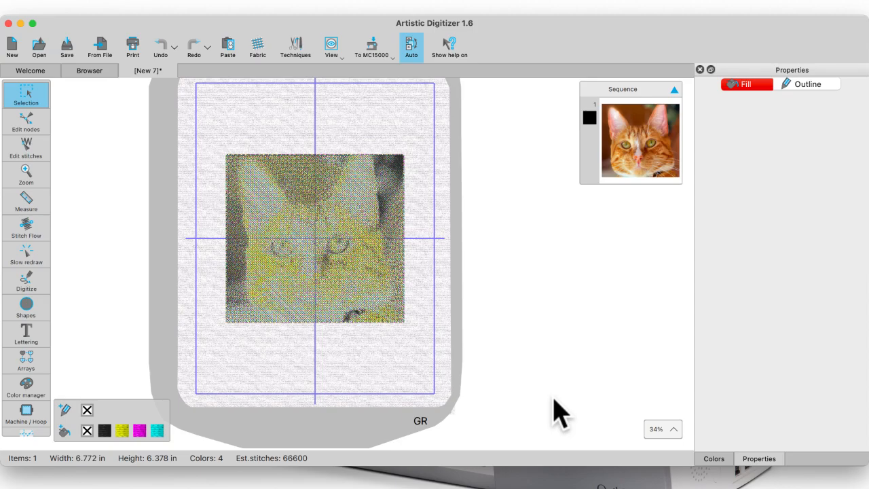
pyautogui.click(302, 244)
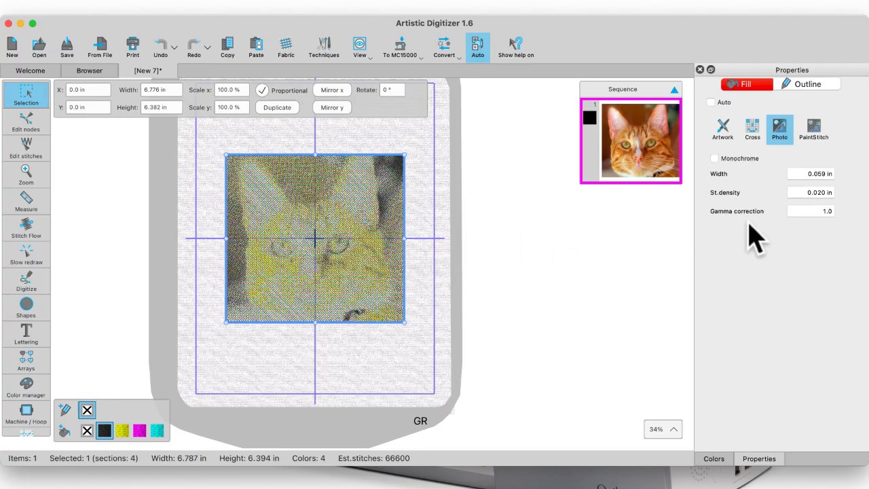
# - Try a gamma correction of 3.0 on the cat photo stitch
pyautogui.doubleClick(816, 211)
pyautogui.press('Return')
pyautogui.moveTo(820, 209); pyautogui.dragTo(841, 212)
pyautogui.write('3.0')
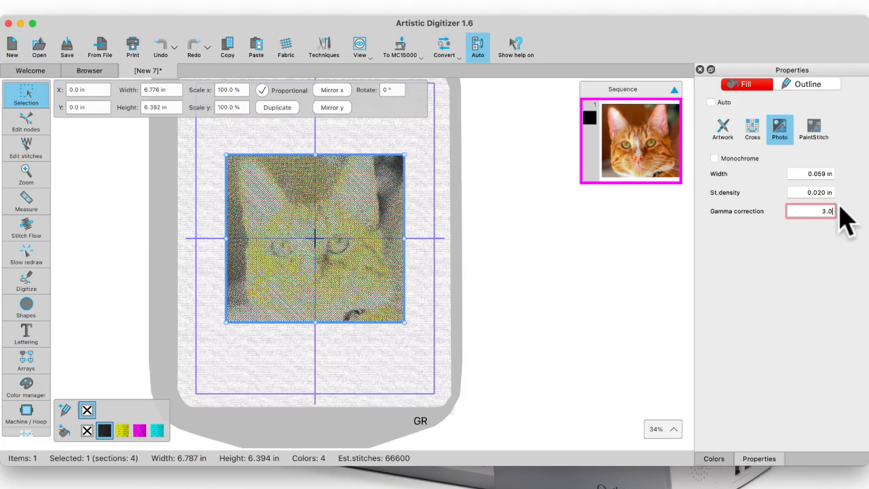
pyautogui.press('Return')
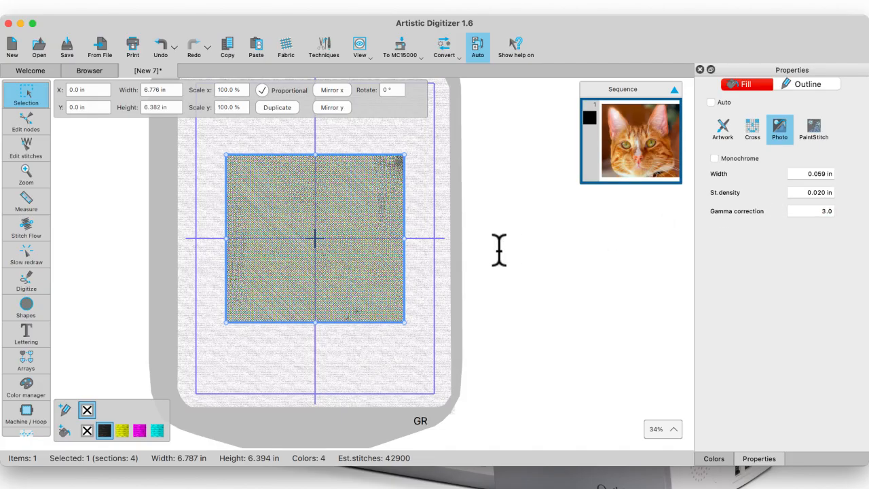
# - Set the cat photo stitch's gamma correction to 0.2
pyautogui.click(827, 211)
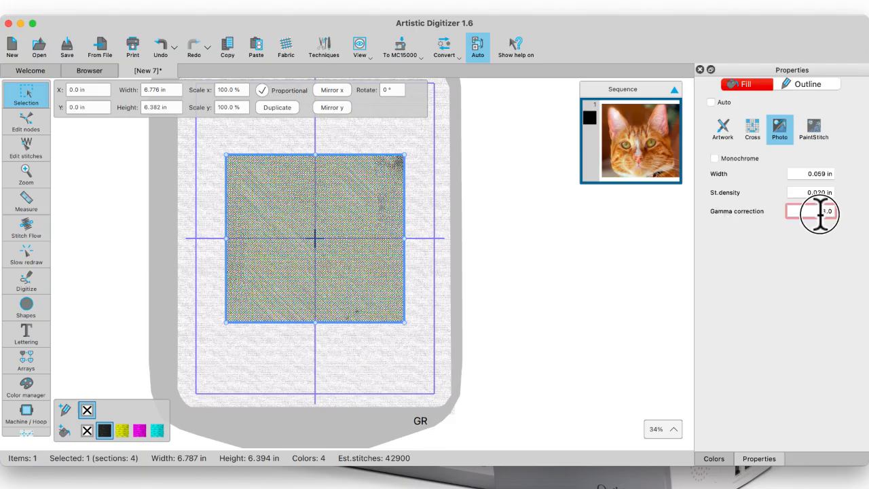
pyautogui.write('-')
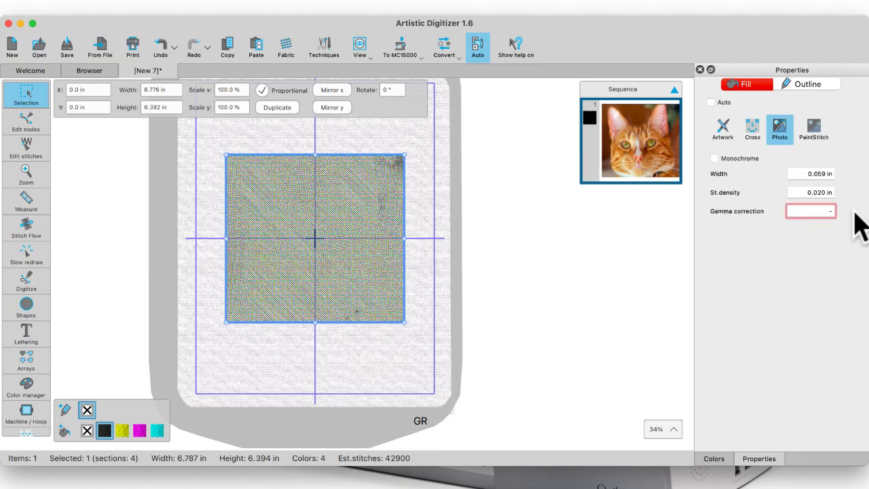
pyautogui.write('1.0')
pyautogui.press('Return')
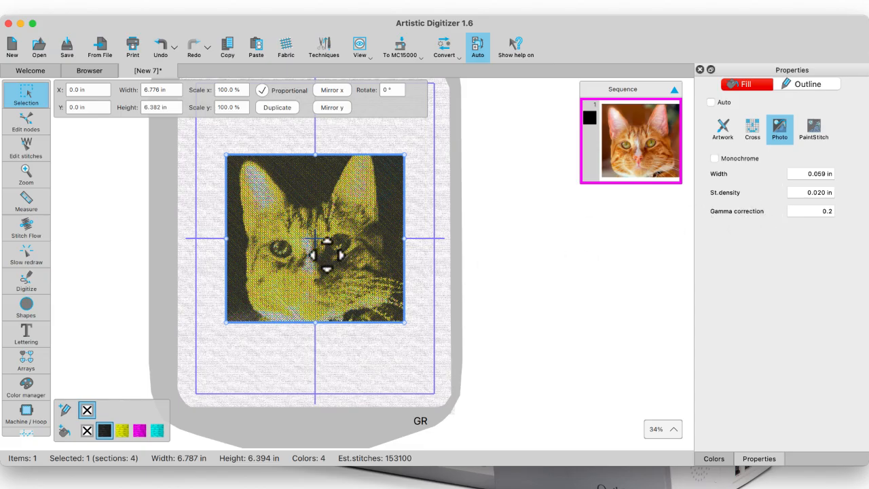
# - Examine the stitching around the cat's eyes and set the photo stitch's stitch density to 0.014 in
pyautogui.scroll(5, 324, 254)
pyautogui.scroll(5, 325, 254)
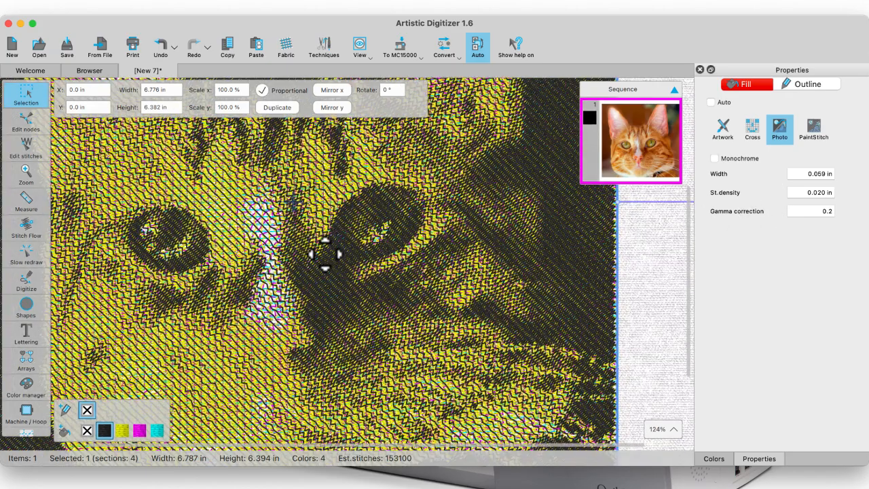
pyautogui.scroll(-3, 312, 278)
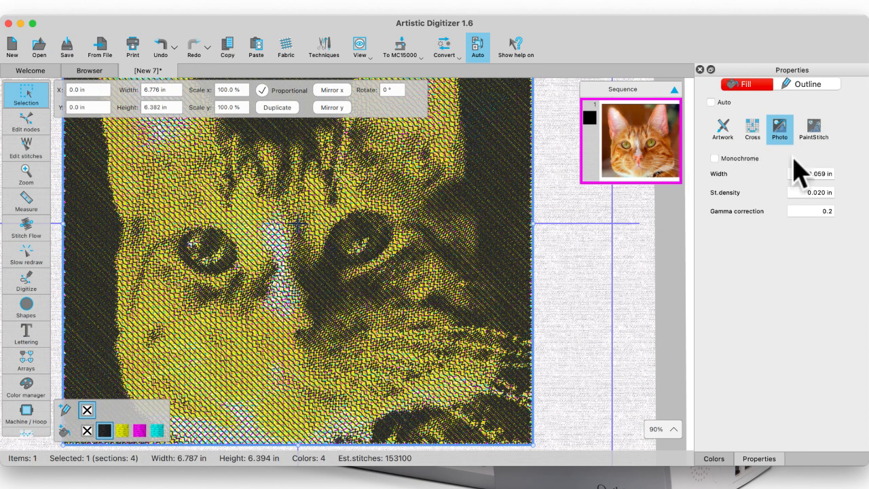
pyautogui.click(807, 197)
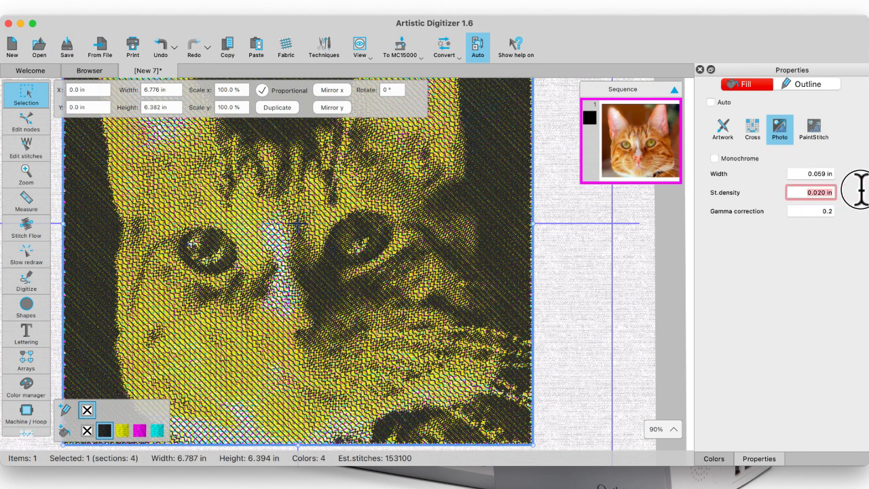
pyautogui.press('BackSpace')
pyautogui.write('.')
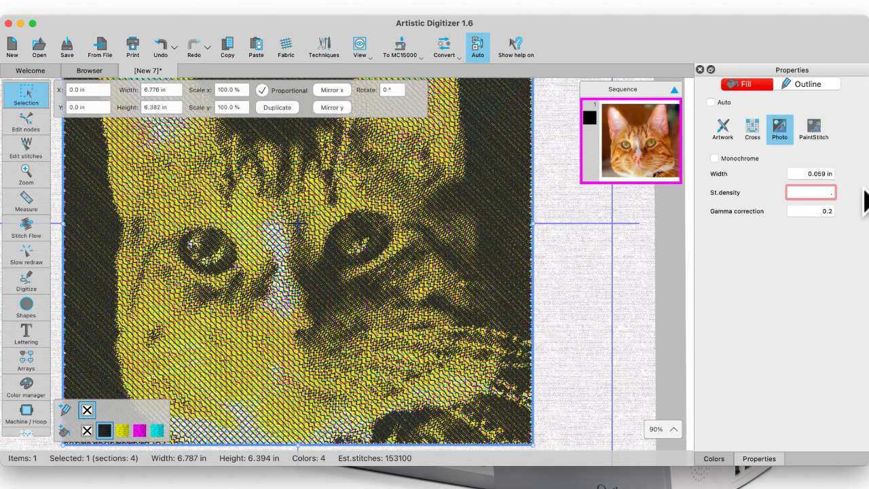
pyautogui.write('0')
pyautogui.write('0')
pyautogui.press('BackSpace')
pyautogui.write('4')
pyautogui.press('Return')
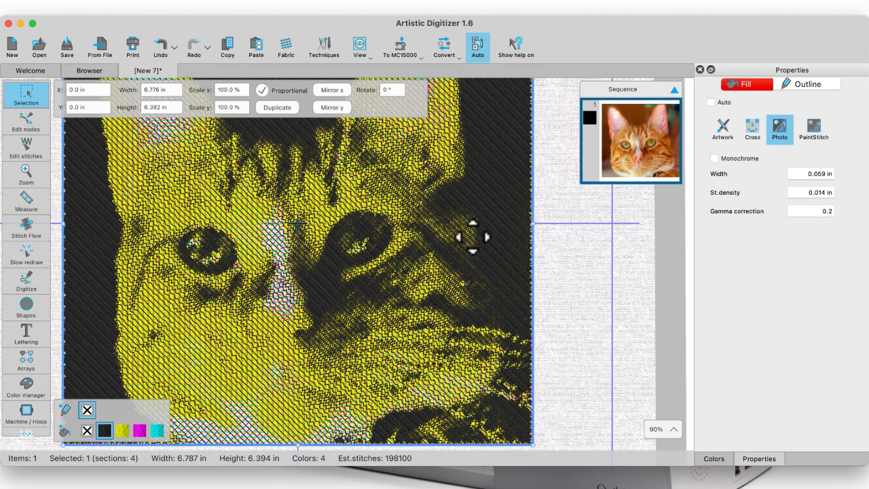
# - Try a stitch density of 0.1 in on the cat photo stitch, examine the stitching and undo the change
pyautogui.scroll(-5, 218, 303)
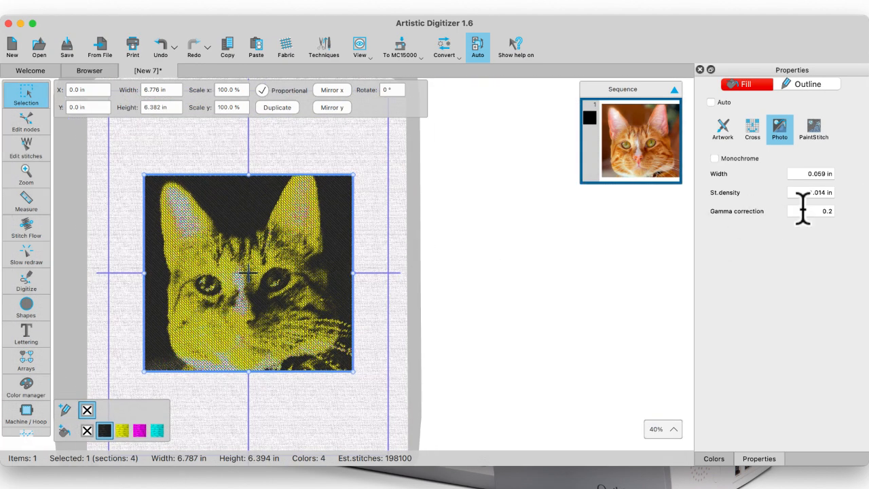
pyautogui.click(801, 192)
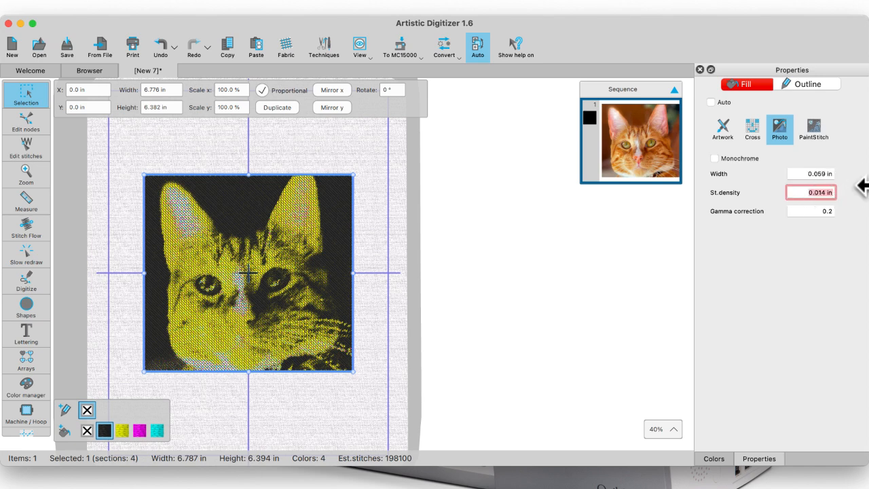
pyautogui.write('.1')
pyautogui.press('Return')
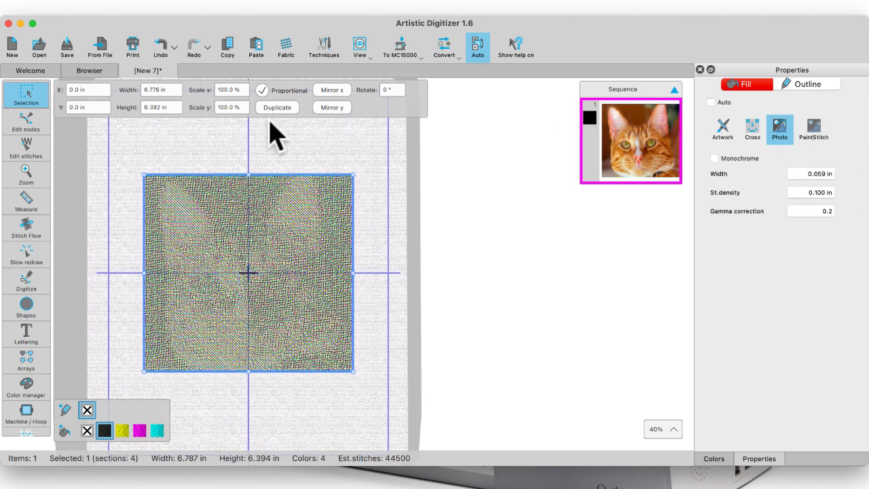
pyautogui.scroll(5, 261, 249)
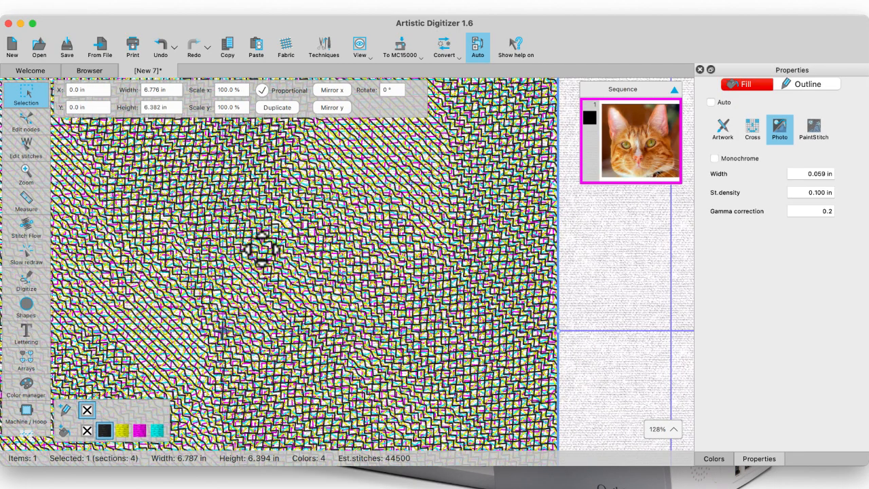
pyautogui.scroll(-5, 262, 249)
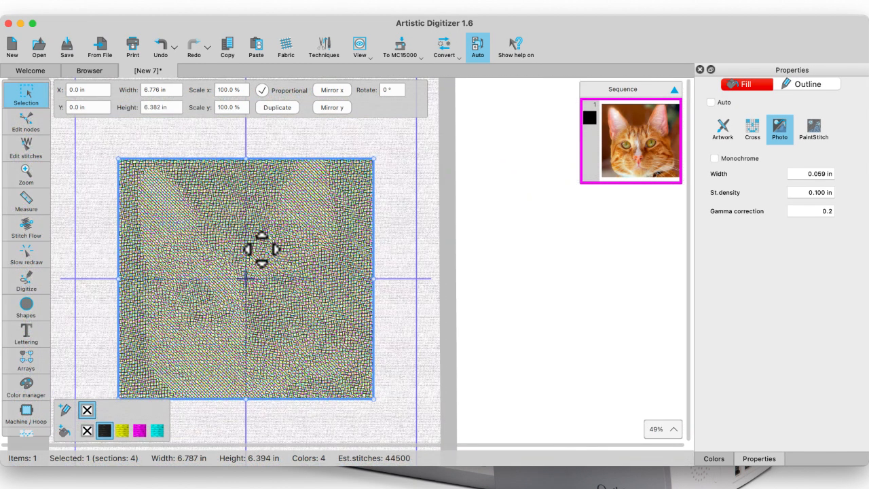
pyautogui.click(163, 49)
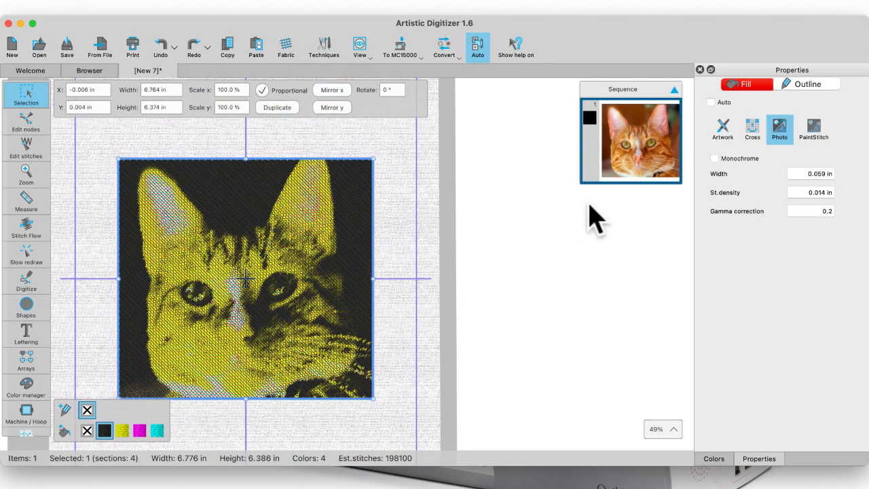
# - Try the Monochrome option with a gamma correction of 0 on the cat photo stitch
pyautogui.click(714, 159)
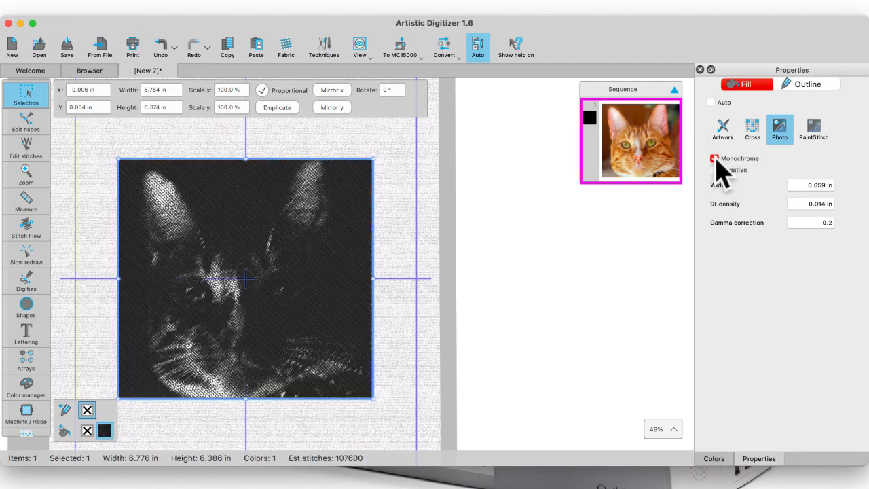
pyautogui.click(808, 222)
pyautogui.write('0')
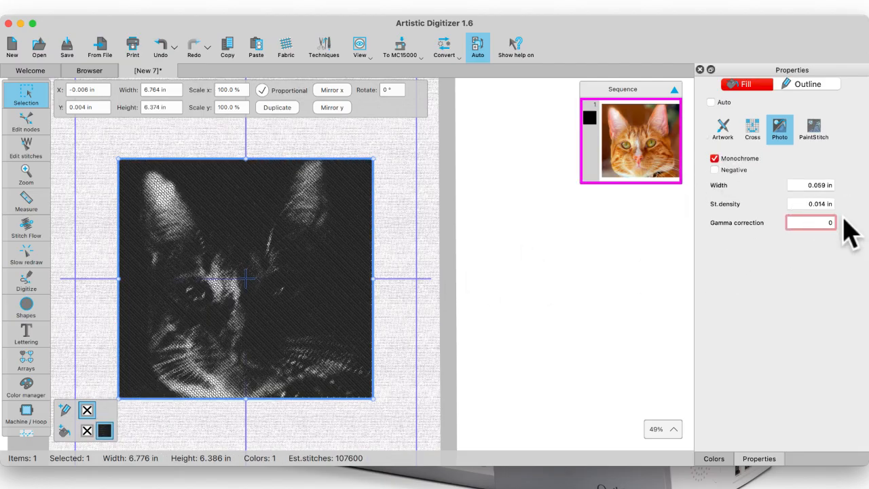
pyautogui.press('Return')
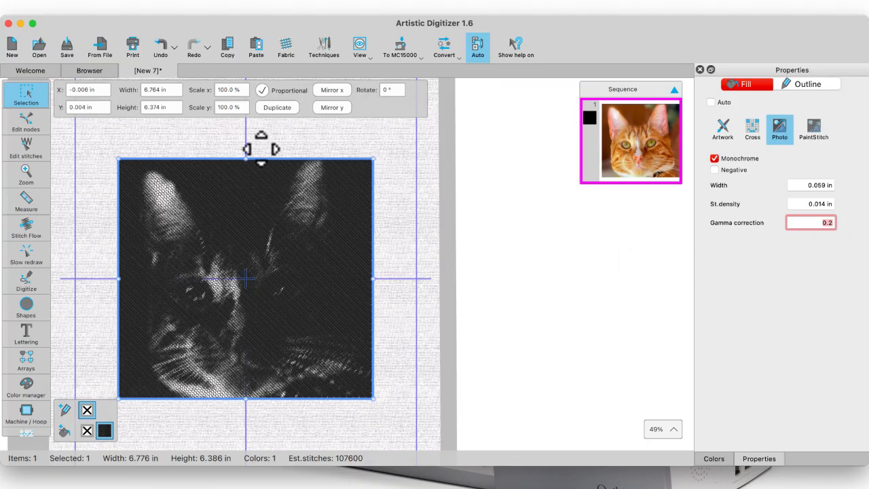
# - Undo the monochrome, stitch density and gamma correction changes, back to a density of 0.020 in and a gamma of 1.0
pyautogui.click(161, 42)
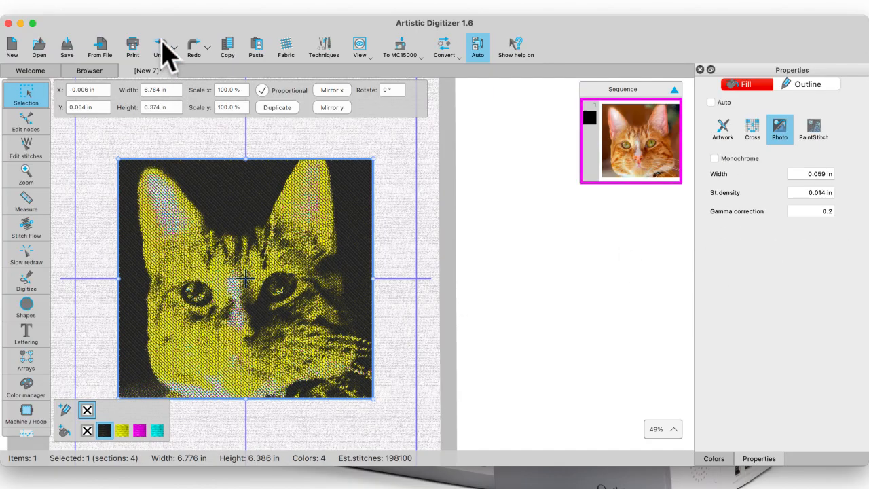
pyautogui.click(163, 42)
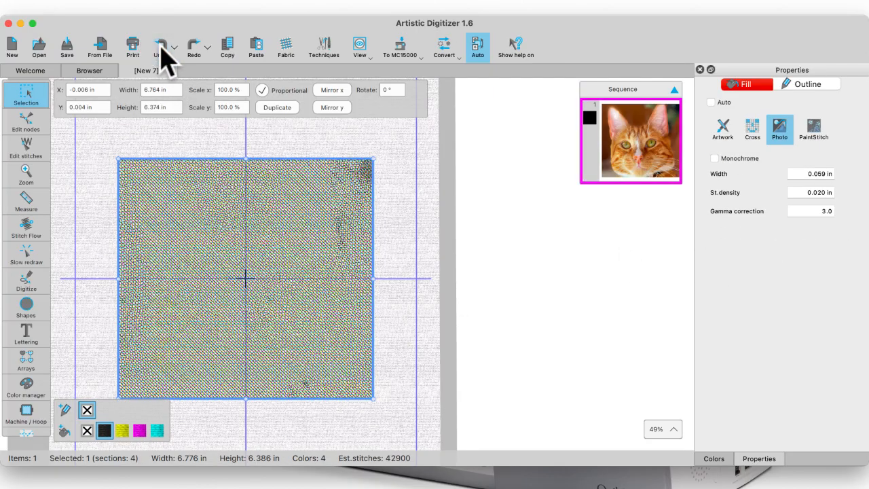
pyautogui.click(162, 42)
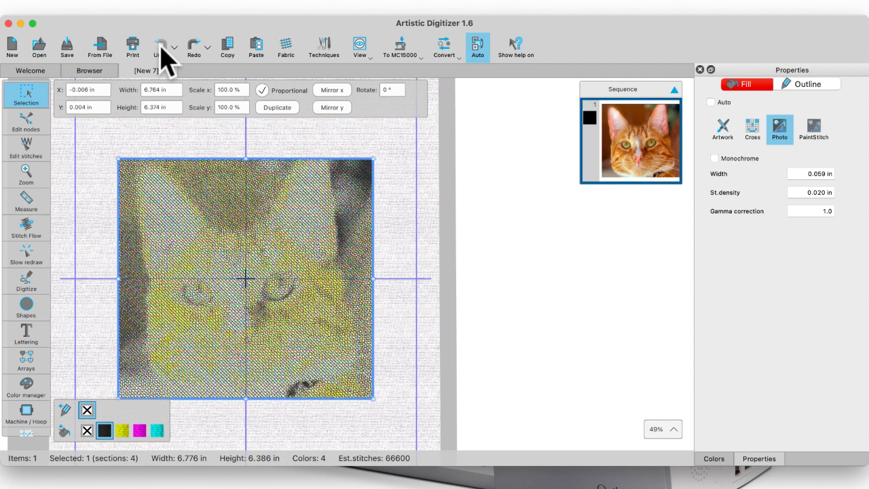
# - Make the cat photo stitch monochrome and try a gamma correction of 3.0 on it
pyautogui.click(713, 160)
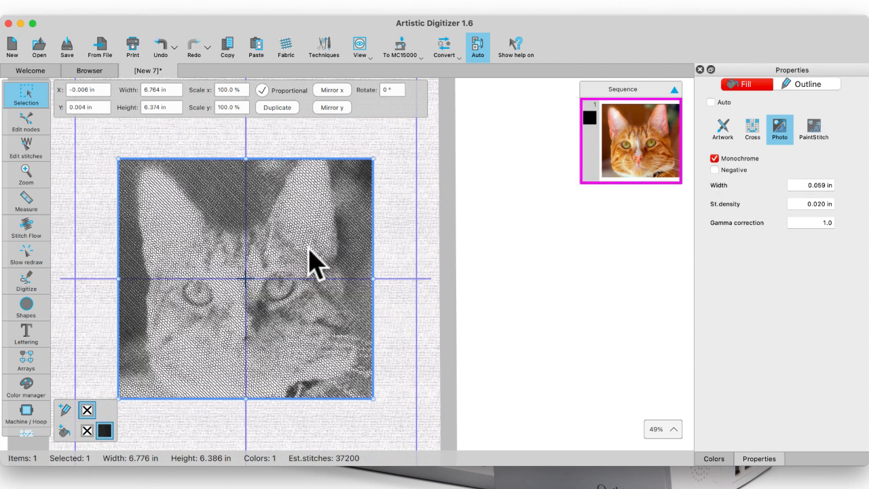
pyautogui.click(828, 222)
pyautogui.press('BackSpace')
pyautogui.press('BackSpace')
pyautogui.press('BackSpace')
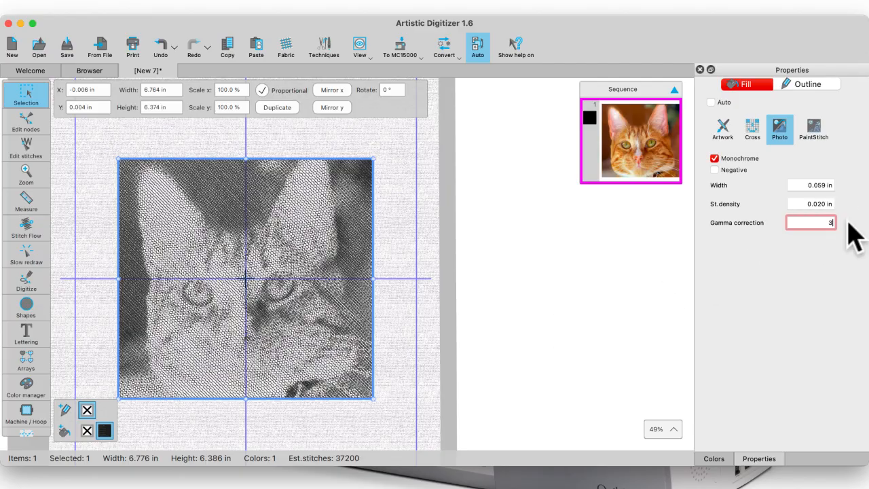
pyautogui.write('3.0')
pyautogui.press('Return')
# - Try a gamma correction of 0.2 on the monochrome cat photo stitch
pyautogui.click(825, 222)
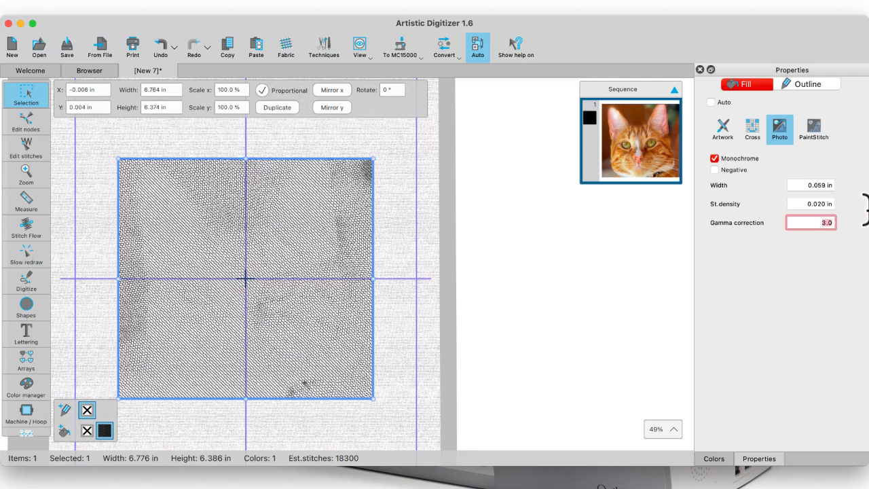
pyautogui.write('-')
pyautogui.write('0.2')
pyautogui.press('Return')
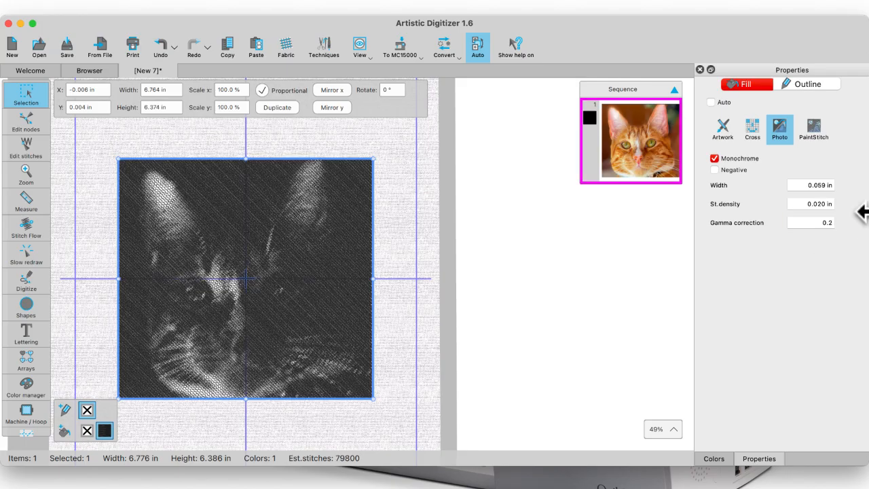
# - Set the monochrome cat photo stitch's gamma correction to 1.0
pyautogui.click(823, 222)
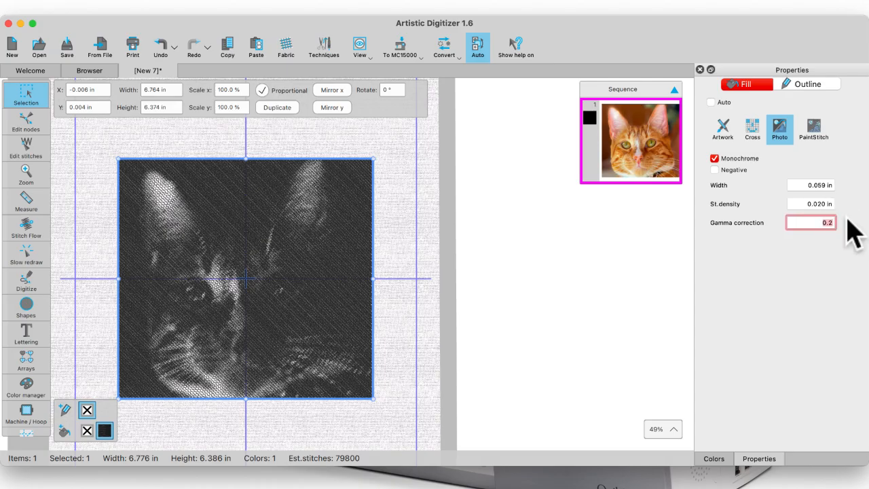
pyautogui.press('BackSpace')
pyautogui.write('1.0')
pyautogui.press('Return')
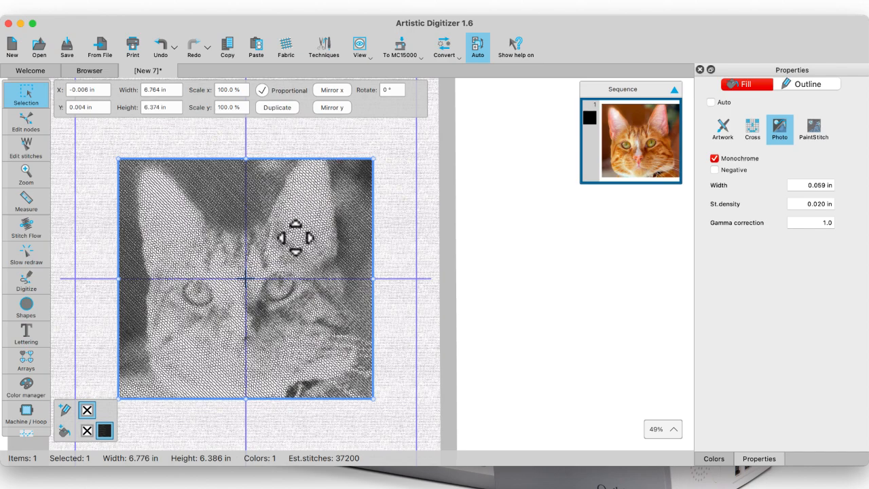
# - Set the monochrome cat photo stitch's width to 2.0 mm and examine the stitching around the eyes
pyautogui.scroll(-1, 293, 239)
pyautogui.scroll(5, 248, 242)
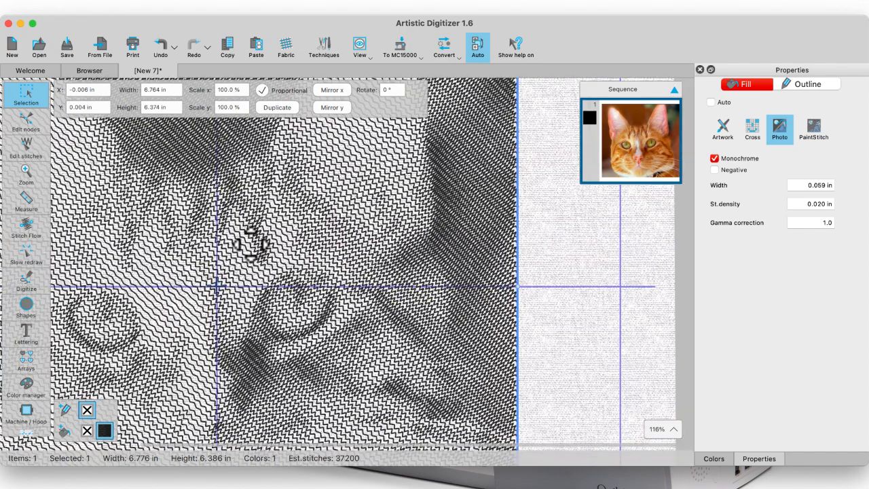
pyautogui.click(808, 186)
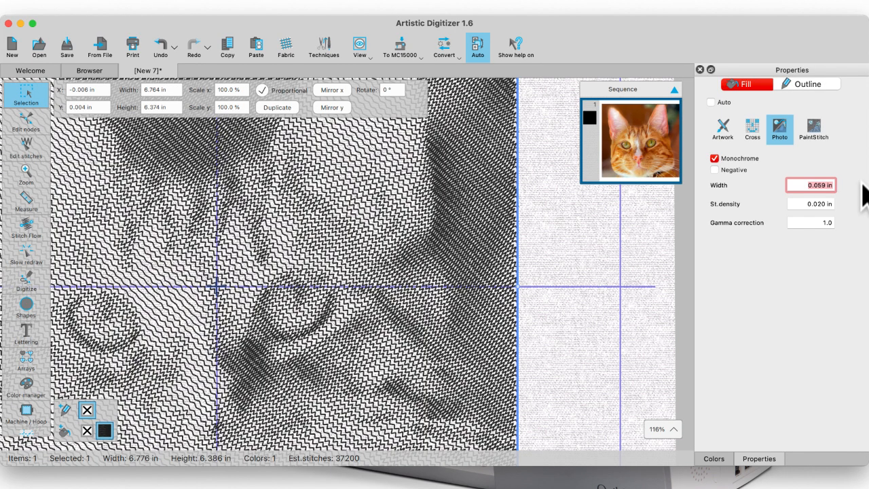
pyautogui.write('1.5mm')
pyautogui.press('Return')
pyautogui.write('2.0')
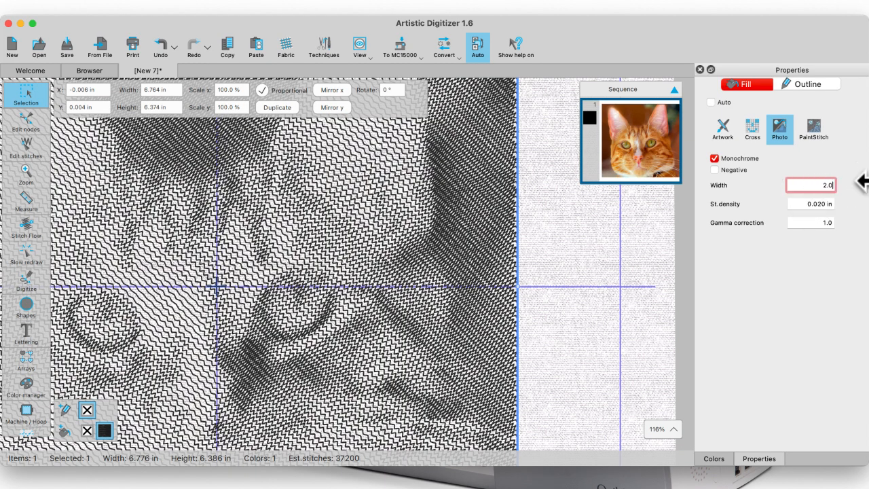
pyautogui.write('mm')
pyautogui.press('Return')
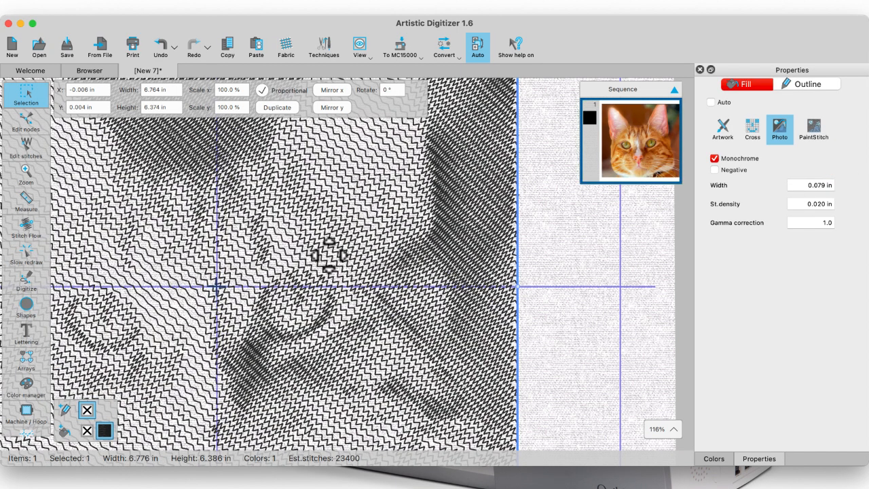
pyautogui.scroll(-2, 173, 157)
pyautogui.scroll(-1, 173, 157)
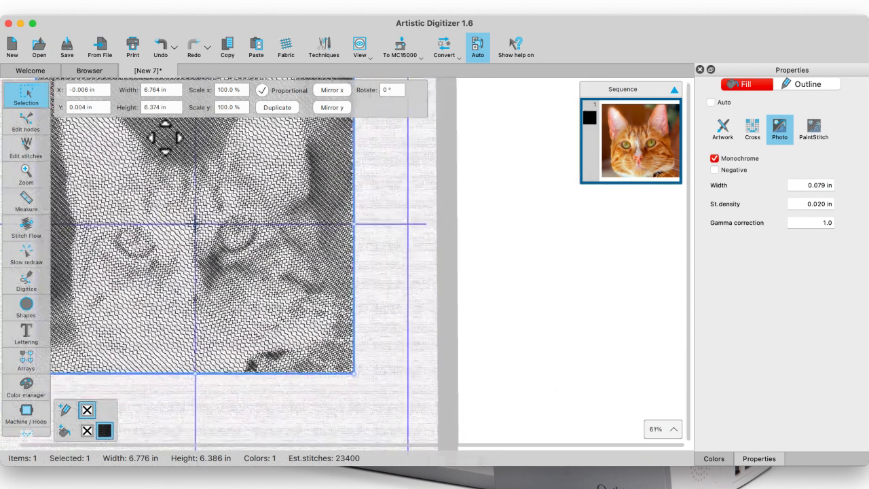
pyautogui.scroll(-1, 187, 173)
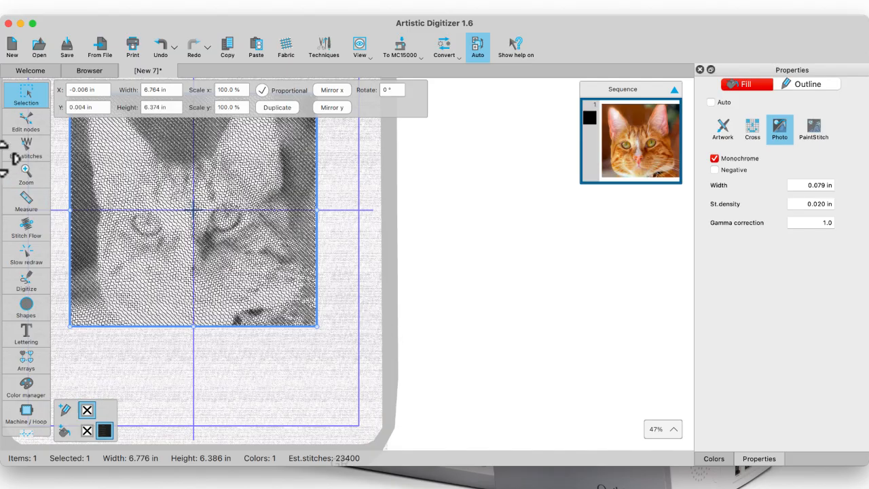
# - Open the recent Flower for PS.jpg as Photo stitch, cropped to the picture's upper-left swirl at about 4.997 by 3.981 in
pyautogui.click(34, 70)
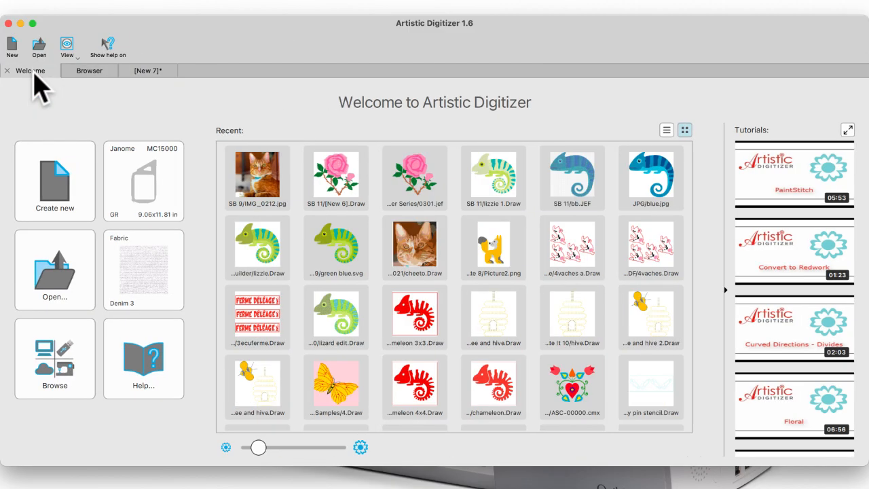
pyautogui.scroll(-3, 372, 337)
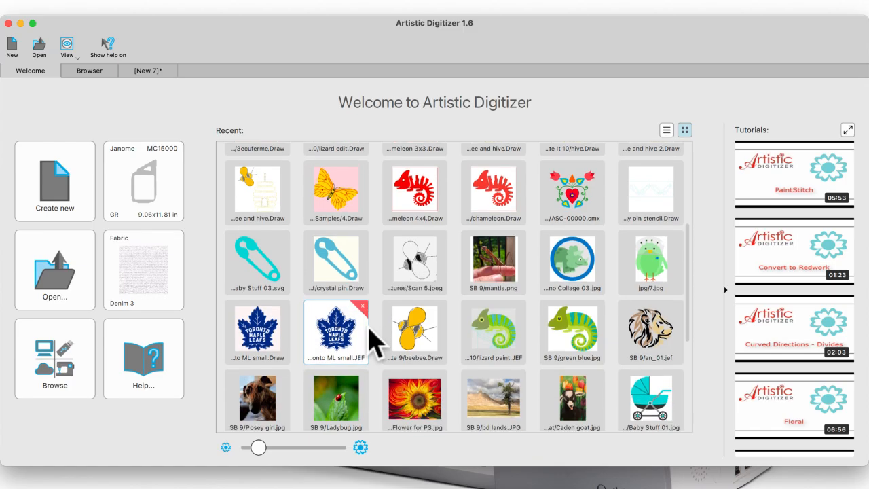
pyautogui.click(423, 378)
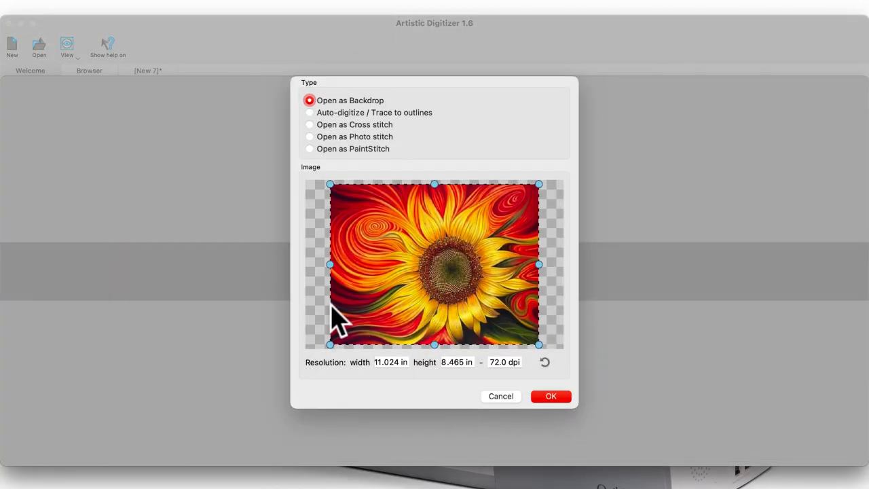
pyautogui.moveTo(539, 347); pyautogui.dragTo(424, 259)
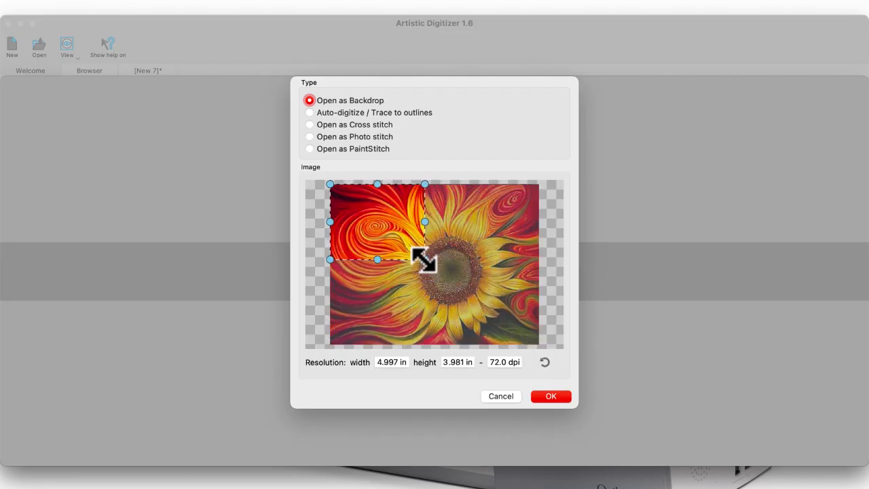
pyautogui.click(310, 137)
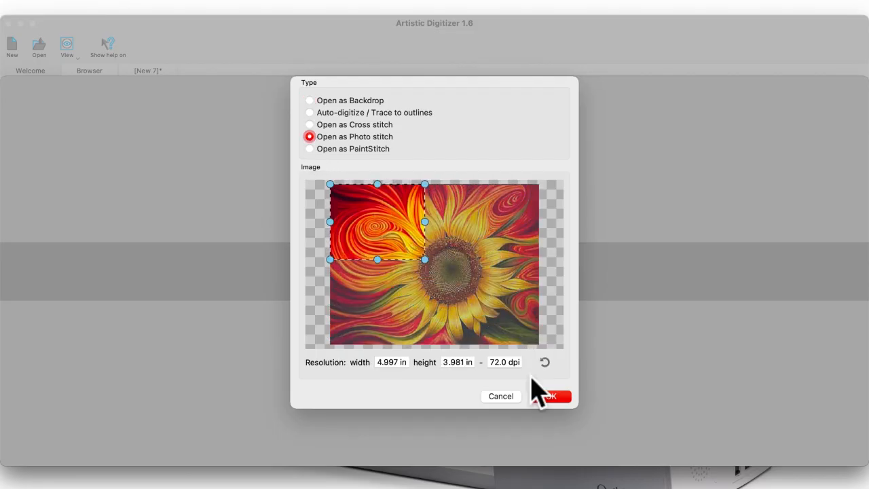
pyautogui.click(554, 397)
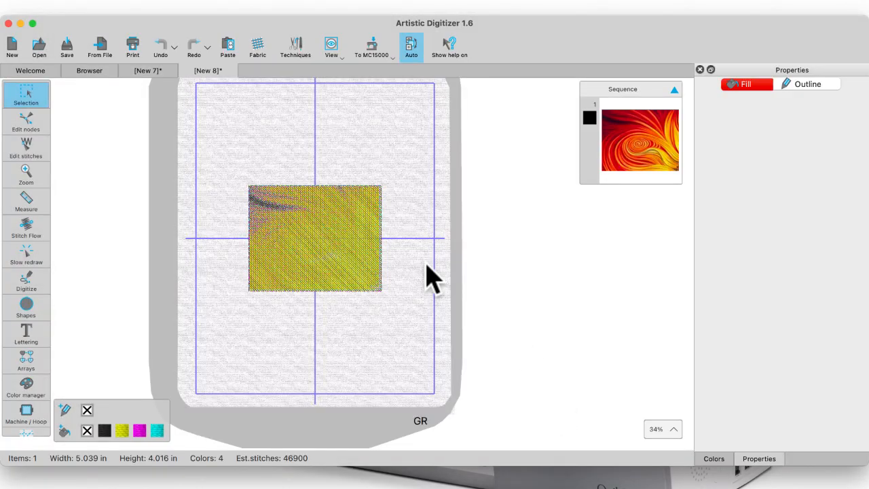
# - Make the swirl photo stitch monochrome and move it to the hoop's upper-left quarter, at about X -2.532 in, Y 2.074 in
pyautogui.click(345, 263)
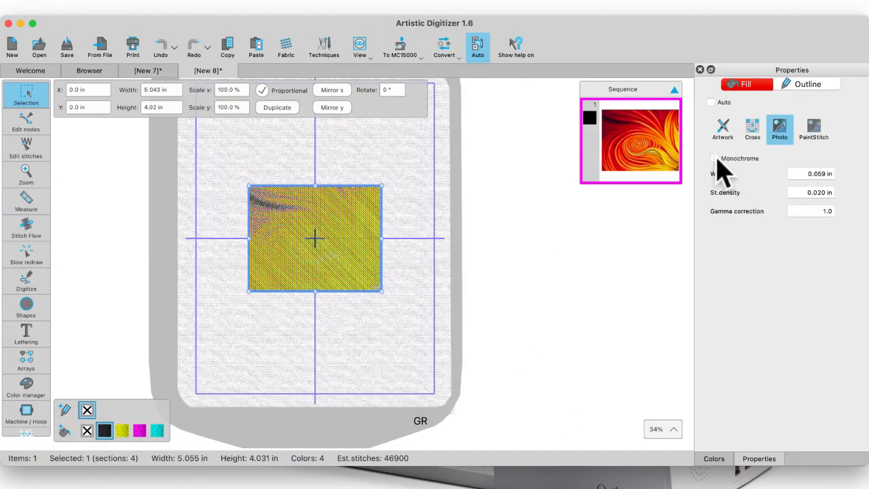
pyautogui.click(714, 159)
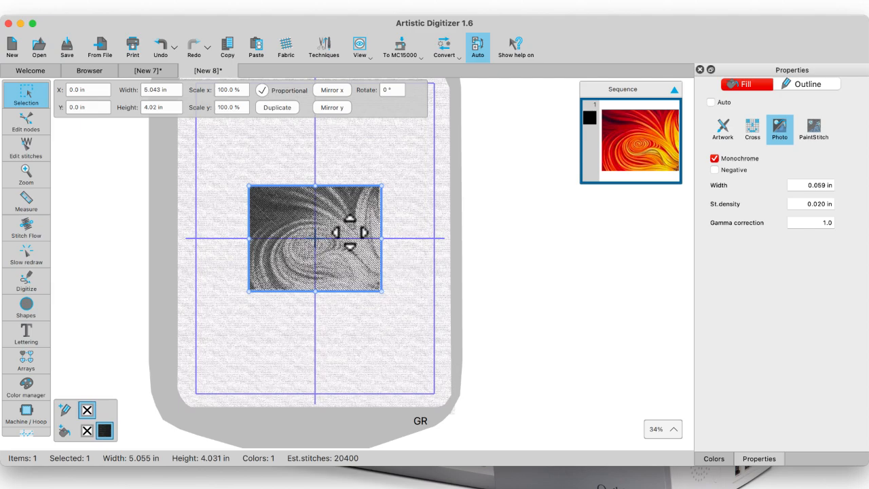
pyautogui.scroll(5, 349, 232)
pyautogui.scroll(-2, 332, 262)
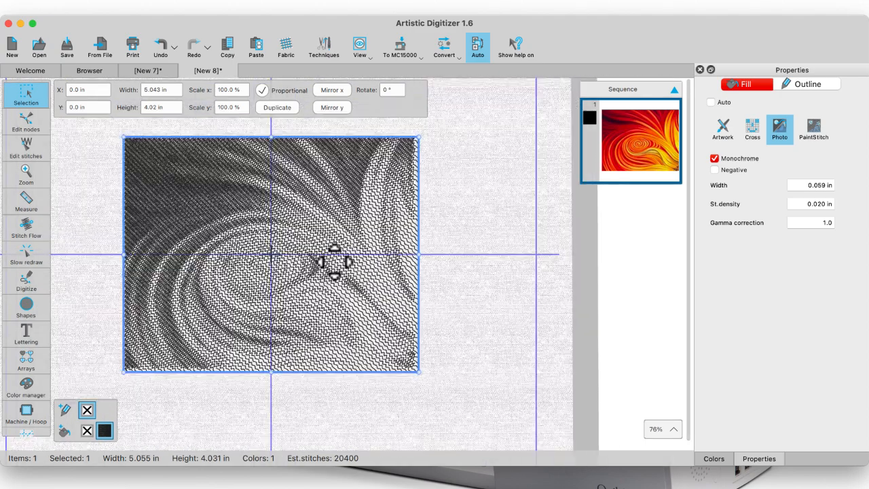
pyautogui.scroll(-1, 345, 252)
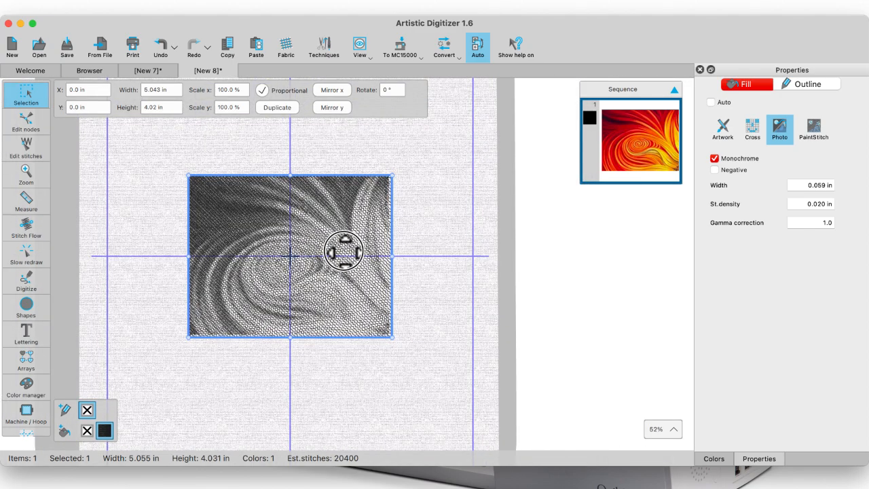
pyautogui.moveTo(333, 252); pyautogui.dragTo(243, 171)
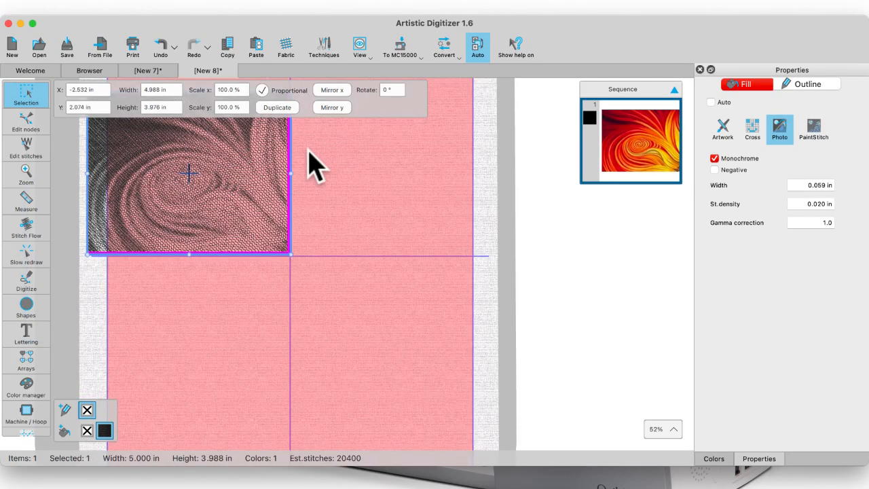
# - Copy and paste the swirl photo stitch, and move the copy to the hoop's lower-left quarter at about X -2.462 in, Y -1.991 in
pyautogui.click(227, 42)
pyautogui.click(251, 42)
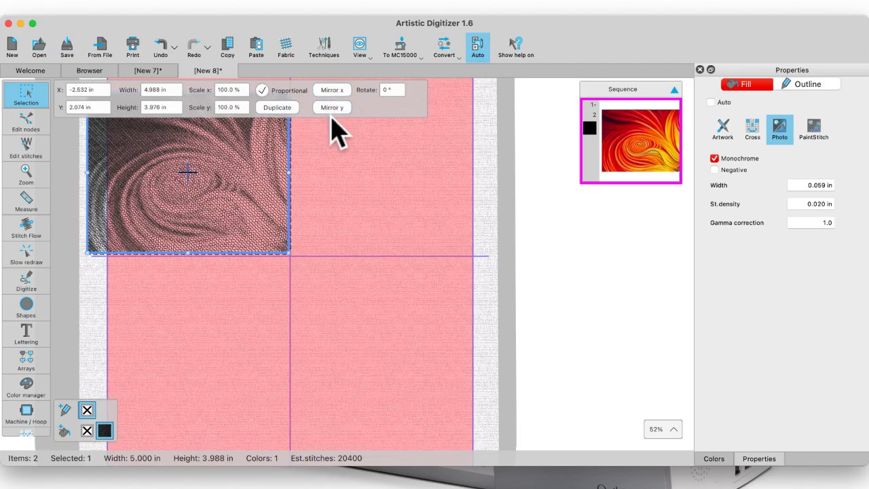
pyautogui.moveTo(229, 156); pyautogui.dragTo(317, 301)
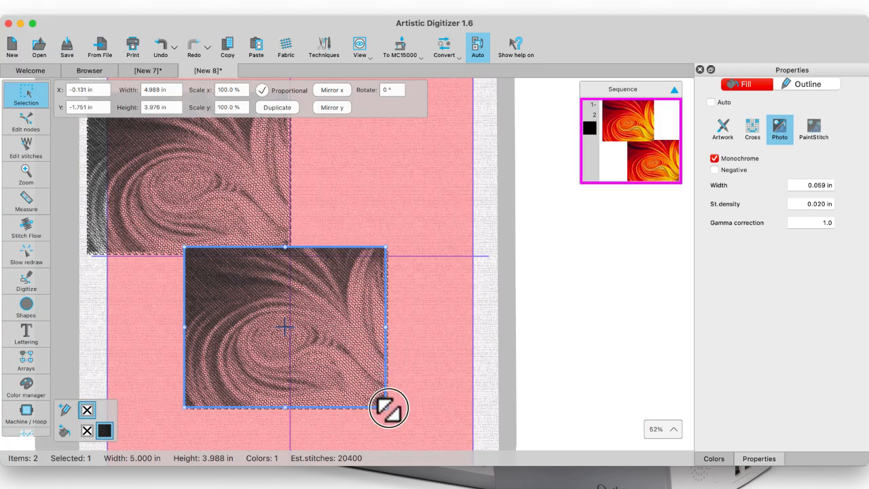
pyautogui.moveTo(289, 295); pyautogui.dragTo(195, 305)
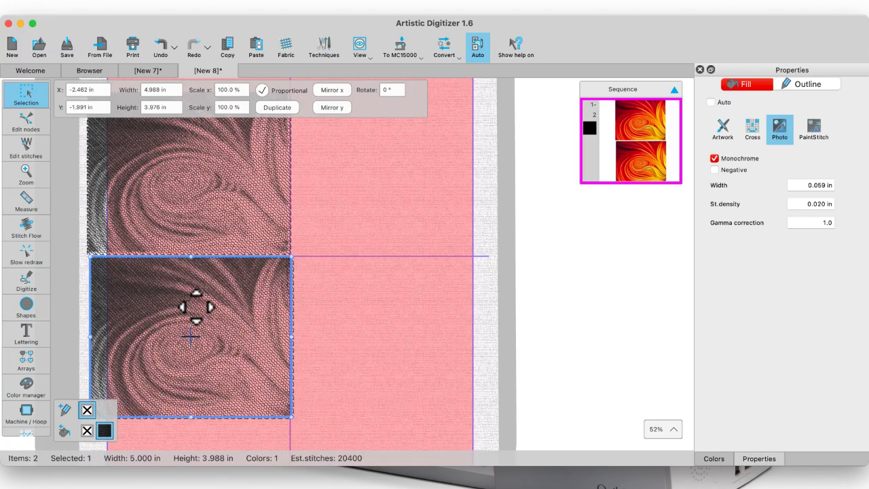
pyautogui.click(179, 229)
pyautogui.scroll(-3, 227, 219)
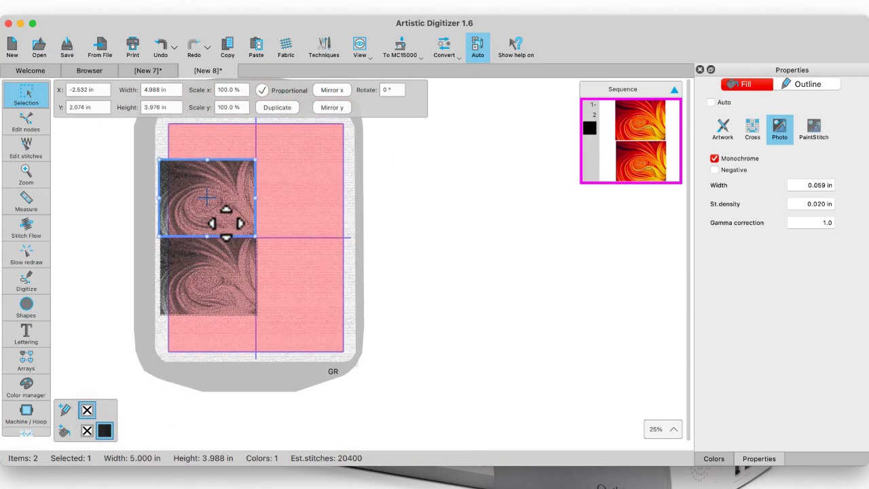
pyautogui.click(290, 199)
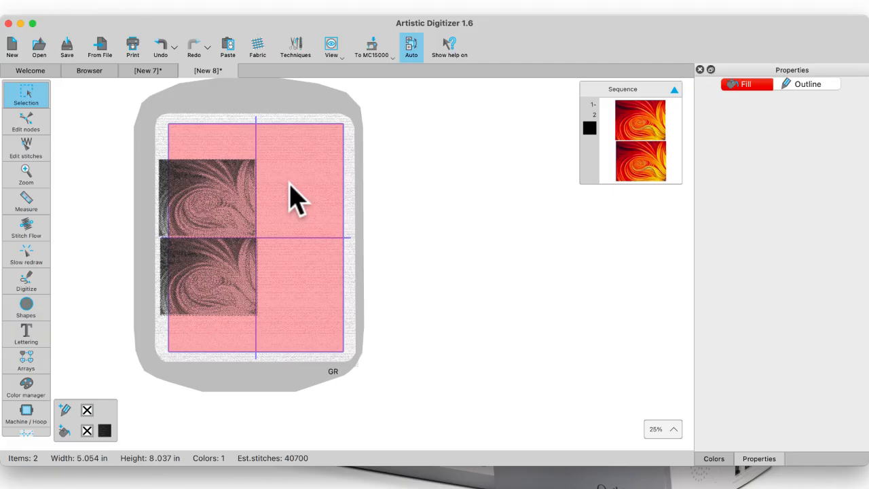
pyautogui.click(219, 193)
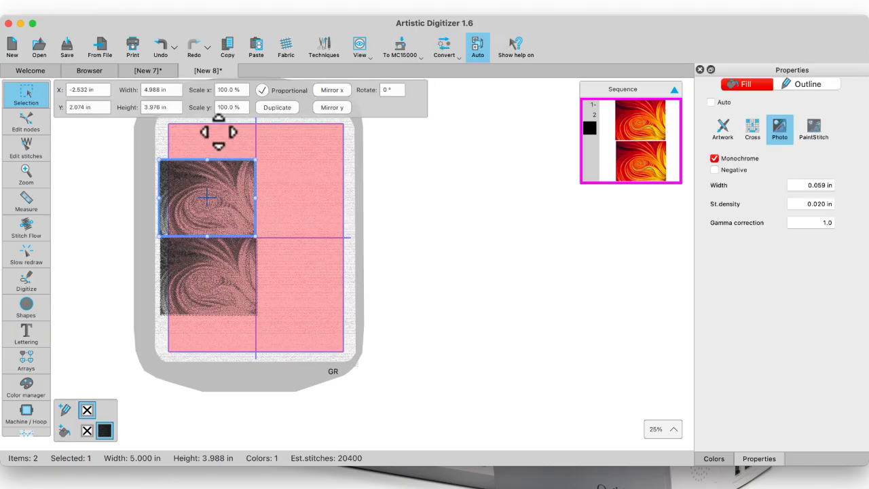
# - Close the swirl photo stitch design without saving it and open the file browser
pyautogui.click(186, 71)
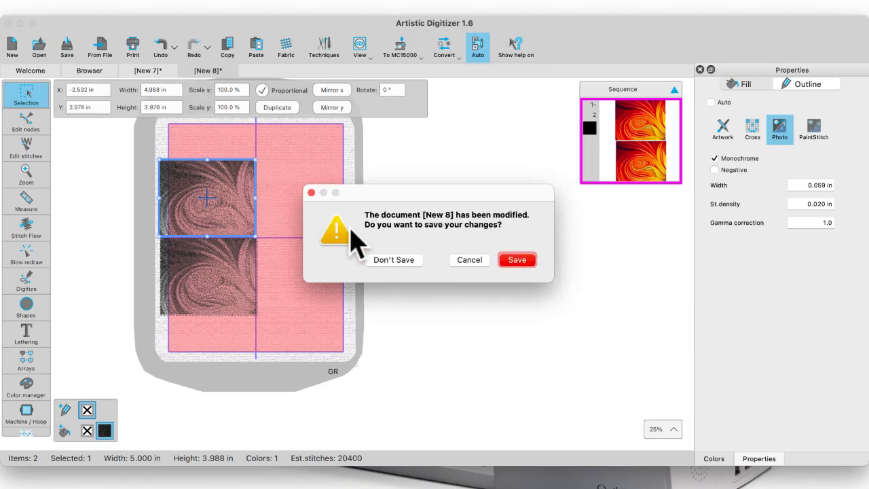
pyautogui.click(393, 258)
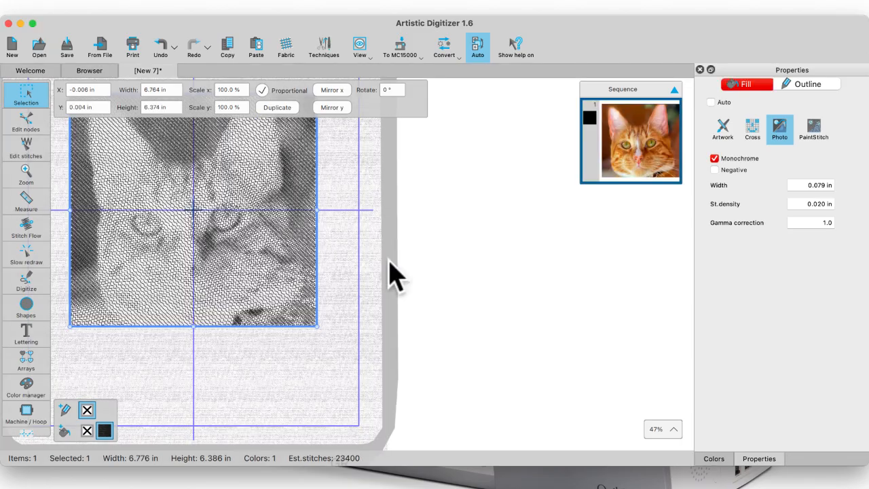
pyautogui.click(29, 71)
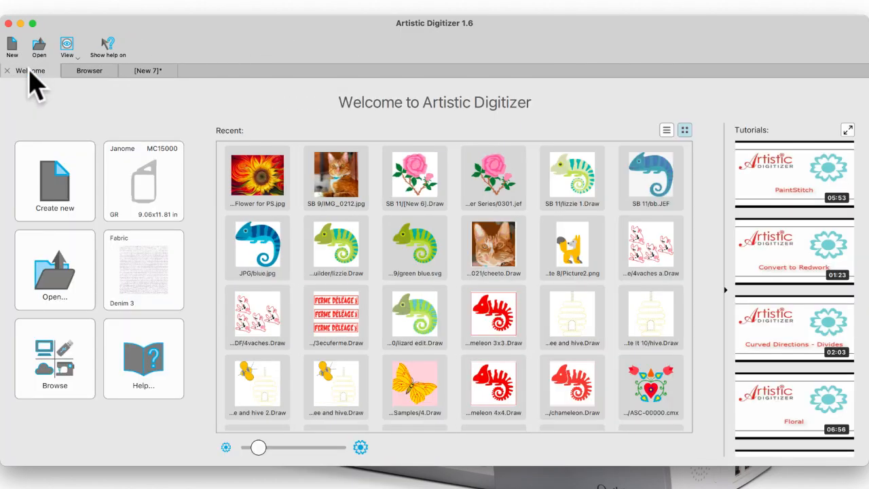
pyautogui.click(67, 382)
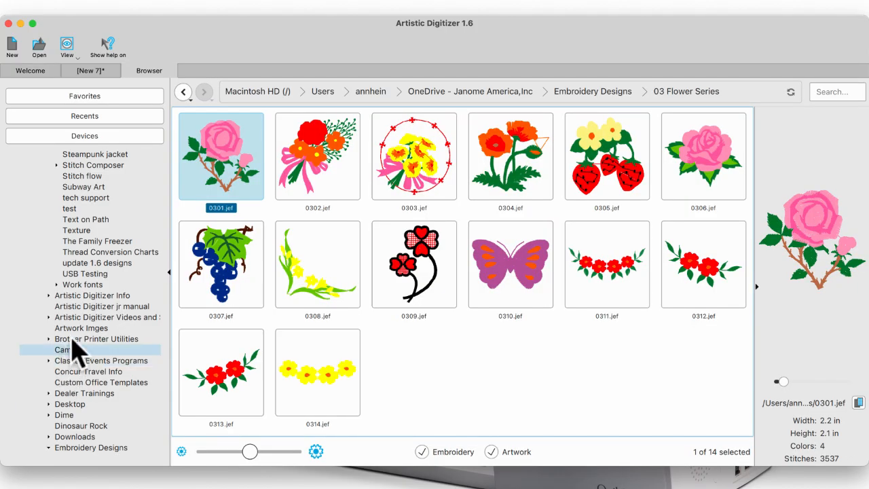
# - Open the personal working folder from the browser's favorites and locate the AD Classes 2021 folder in it
pyautogui.click(100, 98)
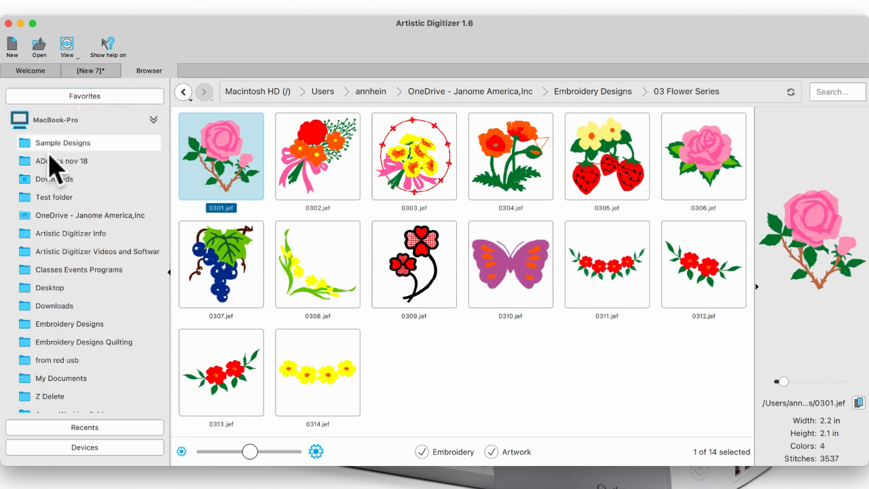
pyautogui.scroll(-2, 57, 394)
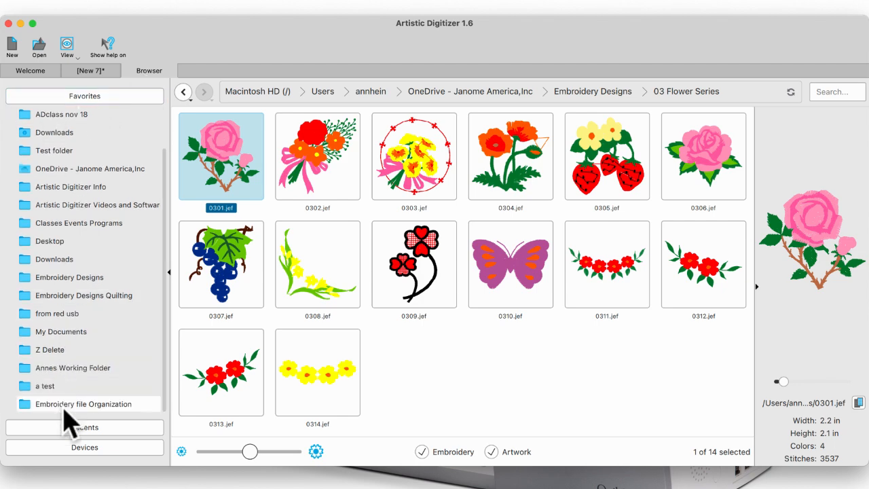
pyautogui.click(73, 368)
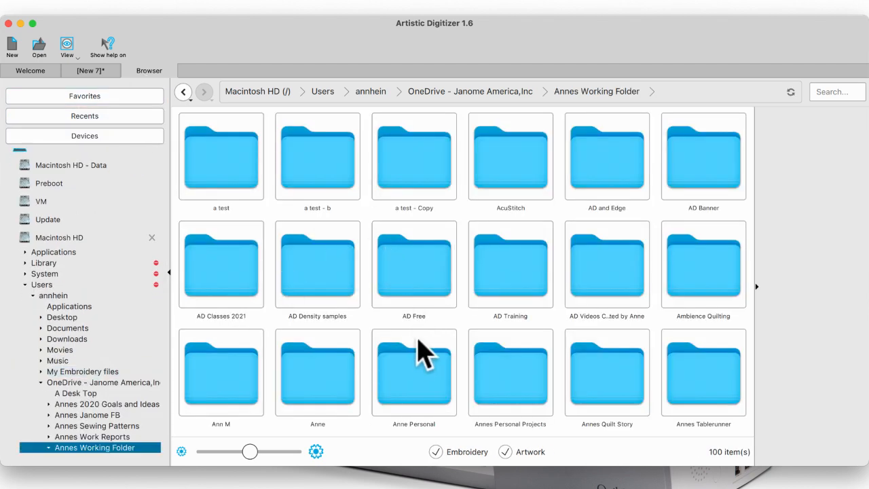
pyautogui.scroll(-3, 420, 356)
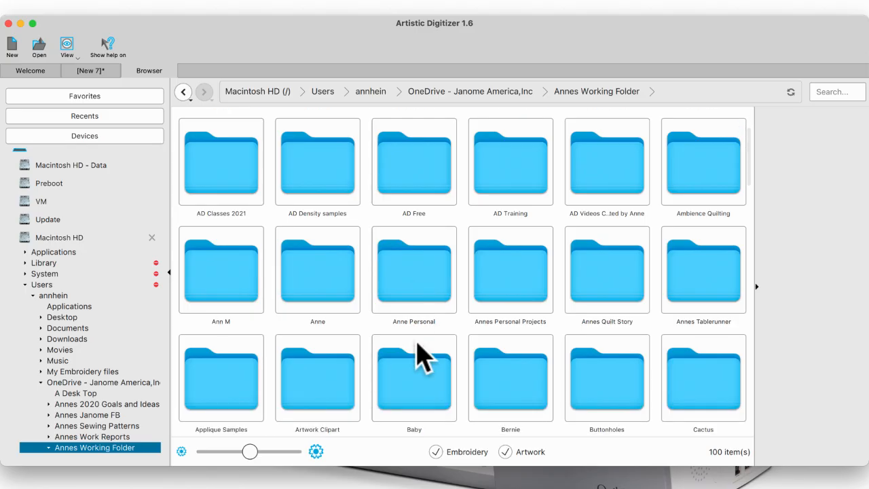
pyautogui.scroll(-5, 420, 356)
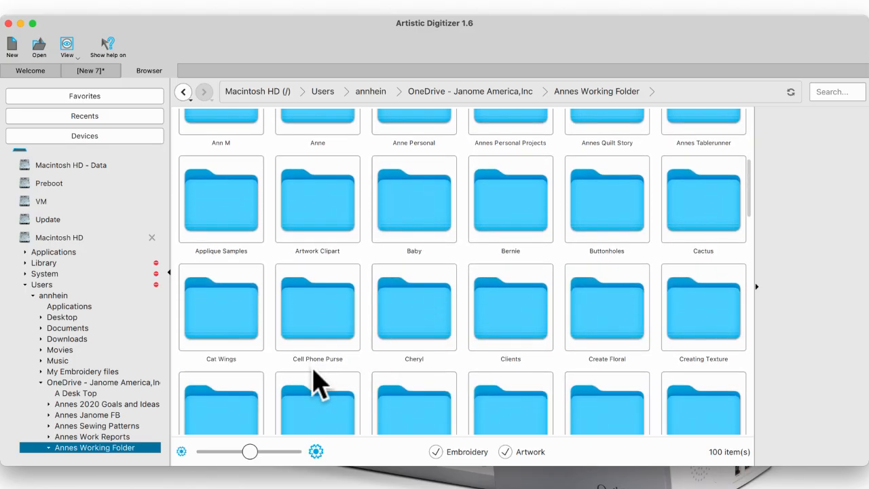
pyautogui.scroll(2, 298, 204)
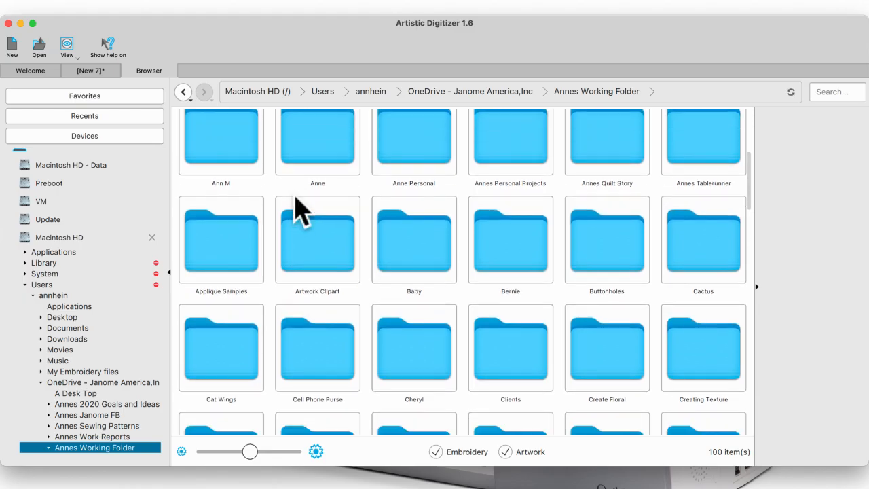
pyautogui.scroll(3, 297, 207)
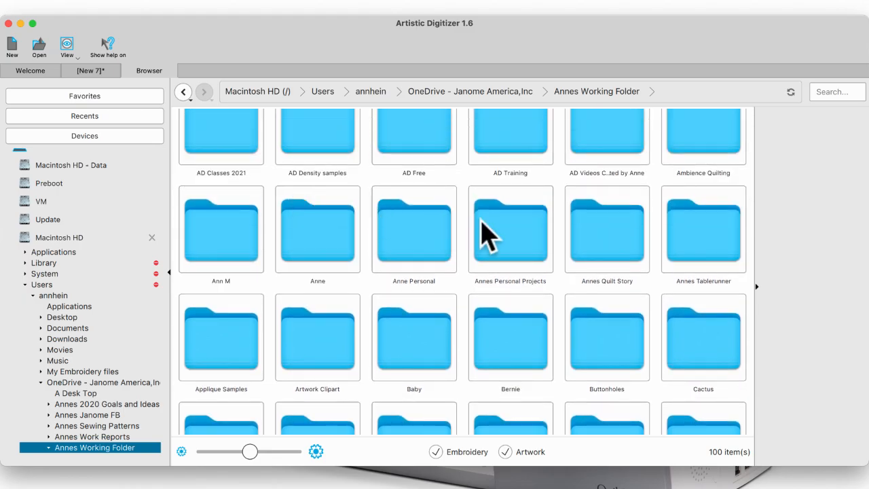
pyautogui.scroll(2, 483, 229)
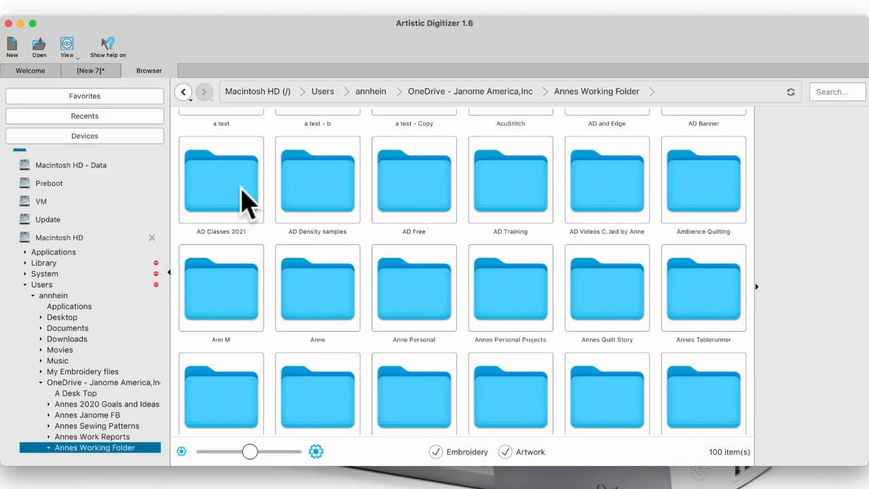
# - Go through AD Classes 2021 and Skill Builder to the SB 11 folder, and preview possum no letters.png
pyautogui.doubleClick(219, 197)
pyautogui.doubleClick(326, 170)
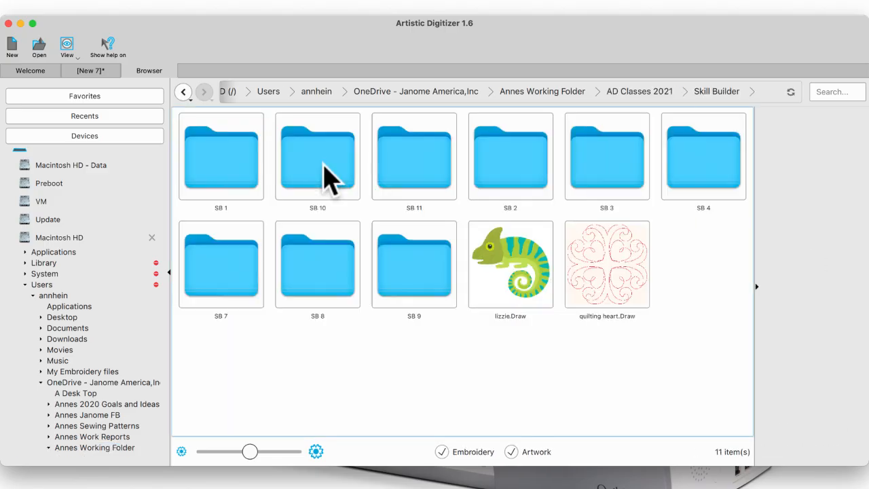
pyautogui.doubleClick(424, 197)
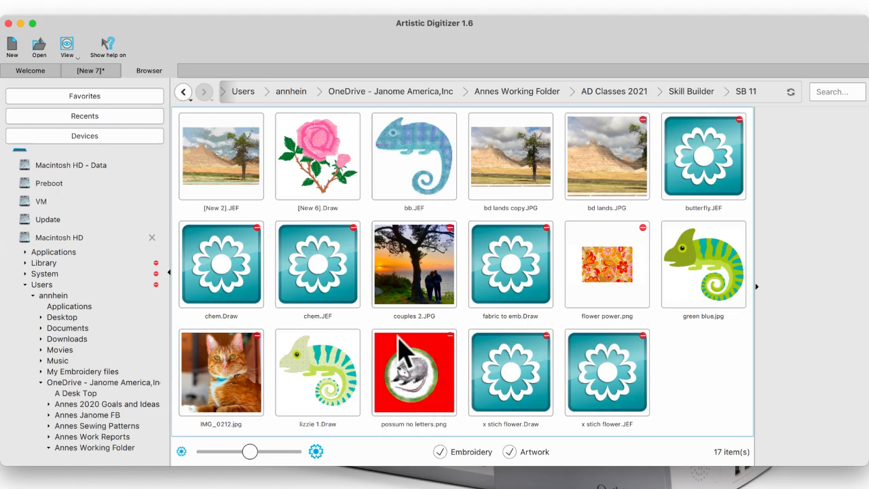
pyautogui.click(410, 372)
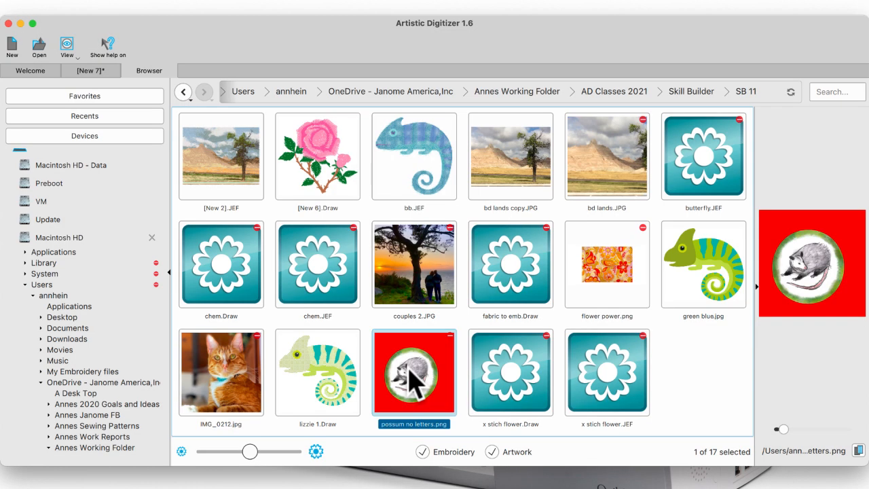
pyautogui.click(427, 368)
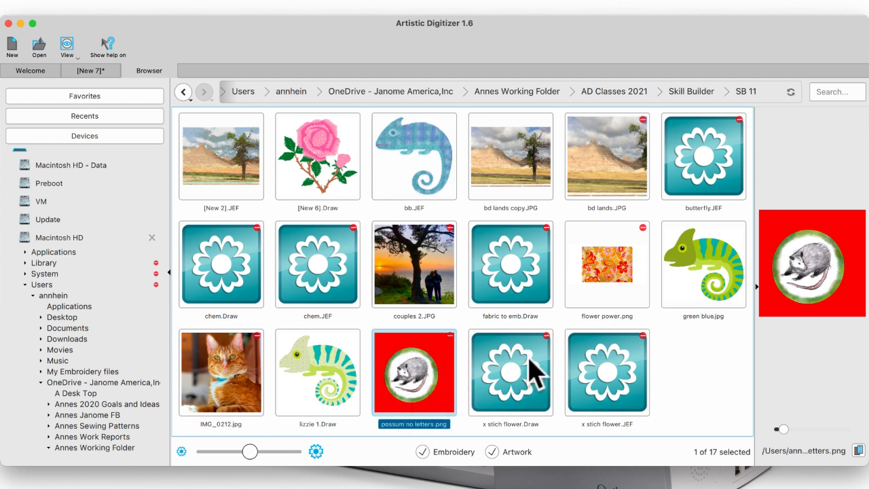
# - Open green blue.jpg as PaintStitch and examine the stitching of the chameleon and its background
pyautogui.doubleClick(706, 262)
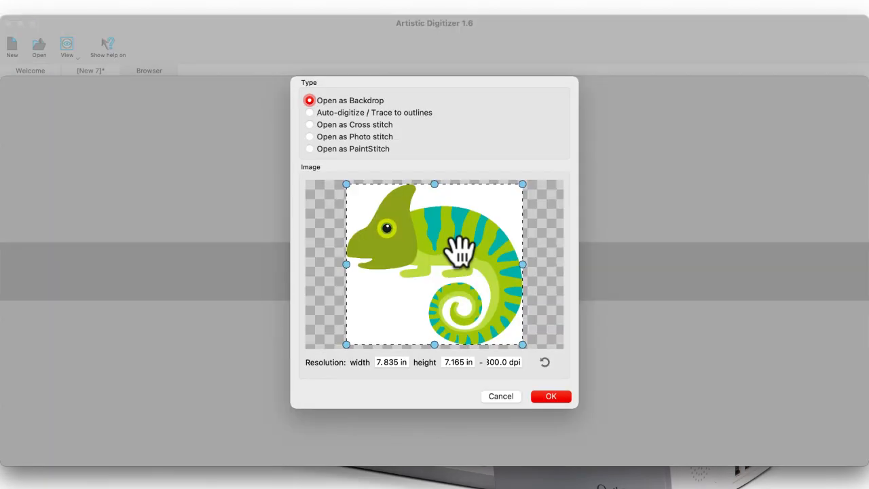
pyautogui.click(310, 148)
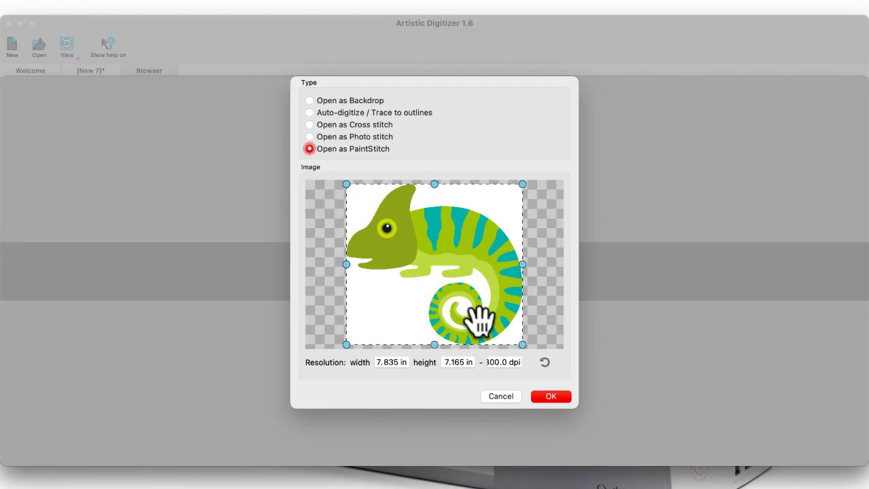
pyautogui.click(552, 398)
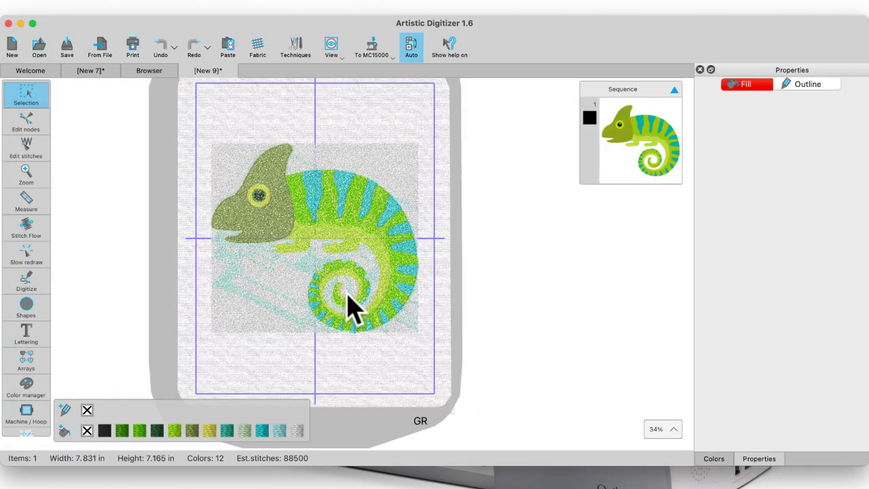
pyautogui.scroll(3, 336, 296)
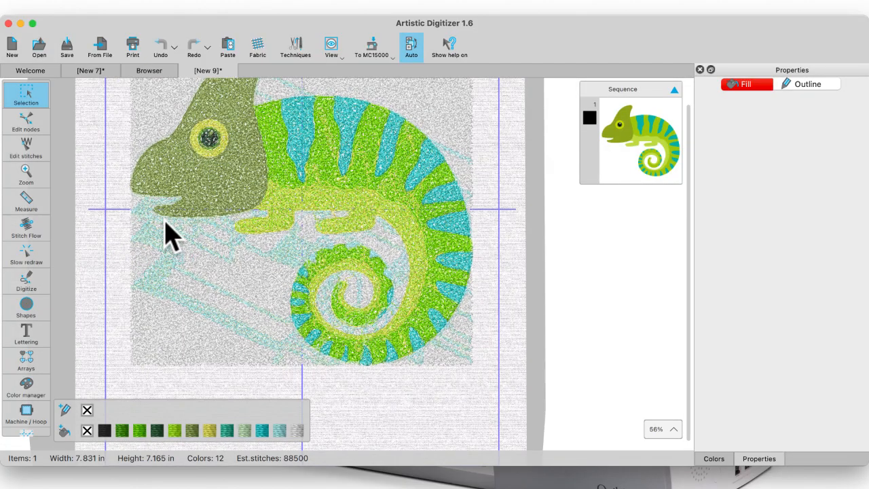
pyautogui.scroll(1, 269, 264)
pyautogui.scroll(1, 269, 264)
pyautogui.hscroll(1, 268, 264)
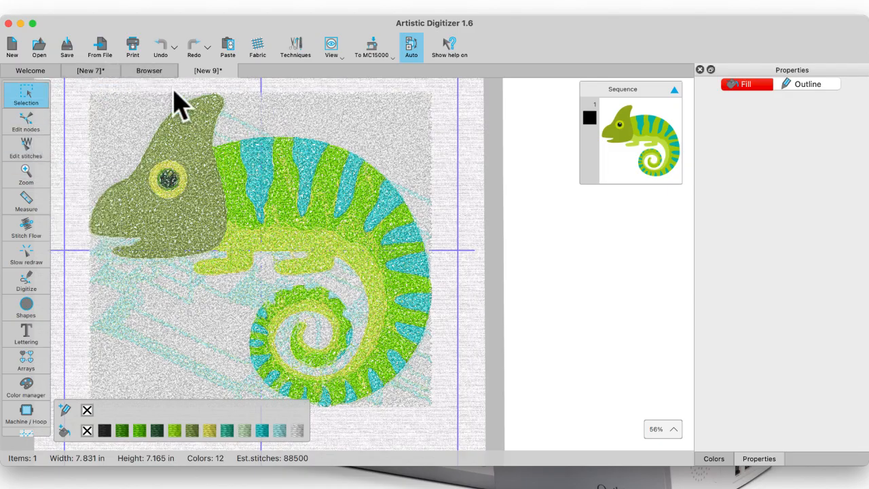
# - Open the digitized chameleon design lizzie 1.Draw from the SB 11 folder
pyautogui.click(149, 70)
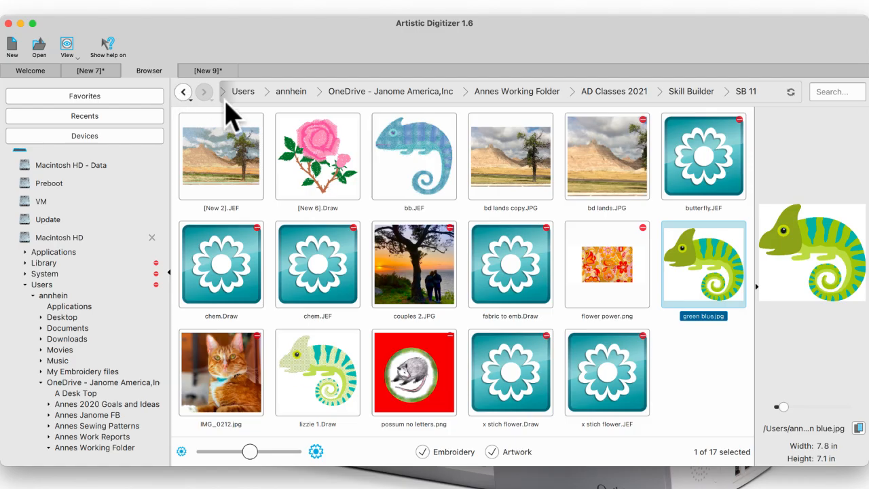
pyautogui.doubleClick(329, 385)
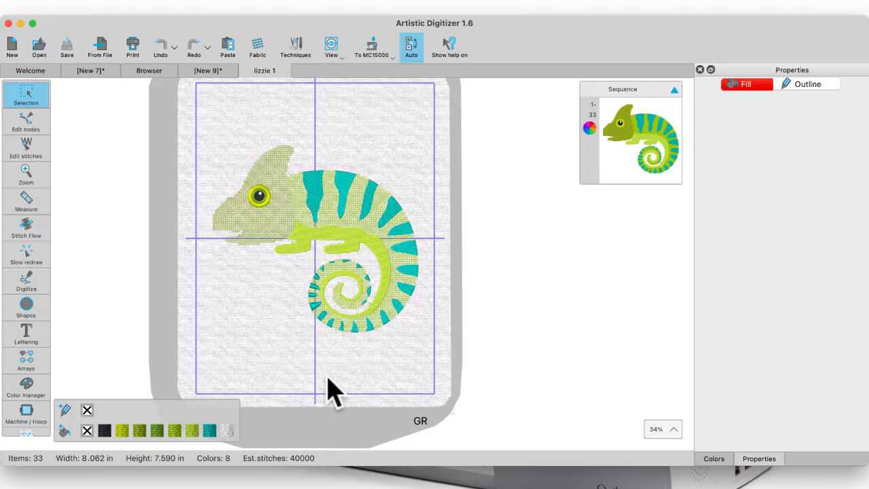
# - Try to open chem.JEF from the SB 11 folder
pyautogui.click(149, 72)
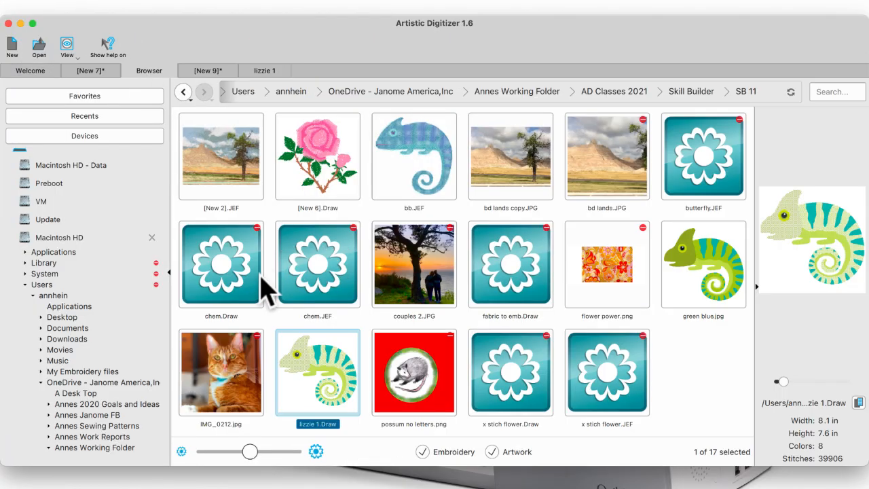
pyautogui.doubleClick(318, 275)
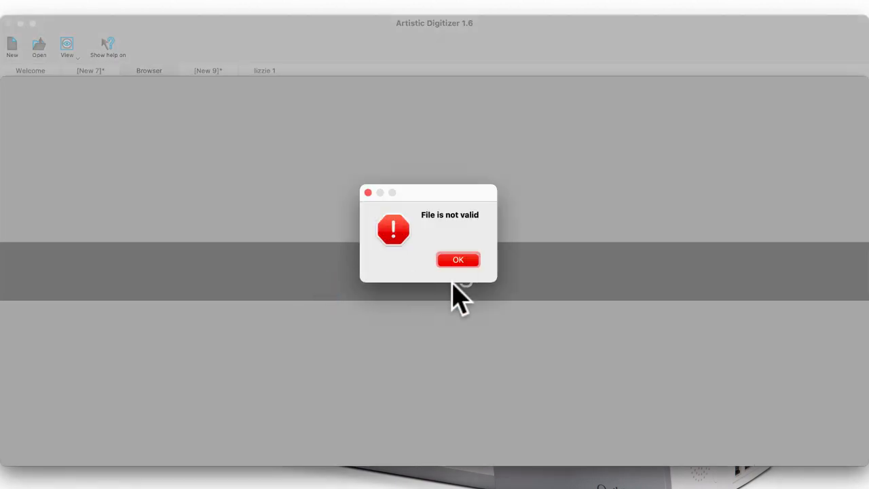
pyautogui.click(458, 260)
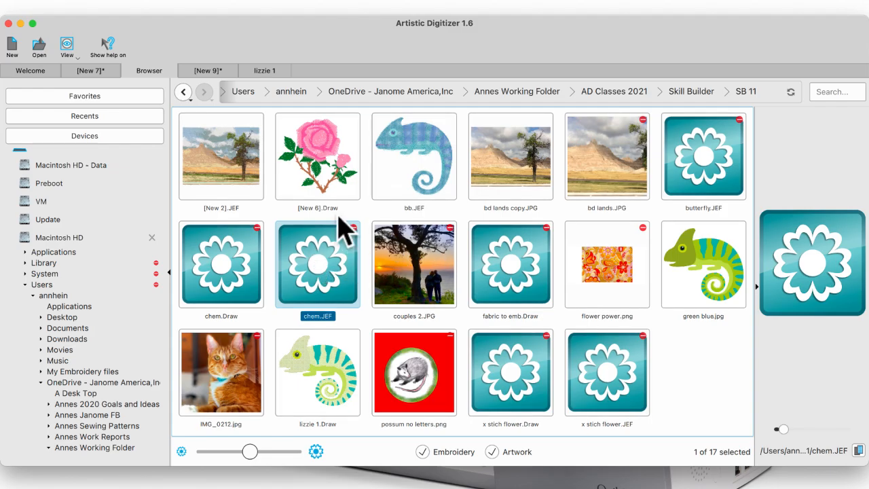
# - Open [New 2].JEF from the SB 11 folder and examine the landscape's stitching up close
pyautogui.doubleClick(213, 151)
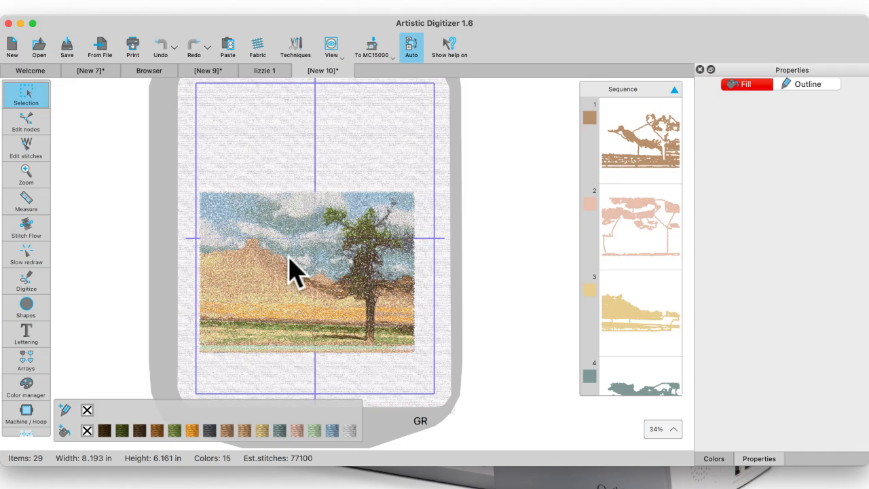
pyautogui.scroll(5, 289, 269)
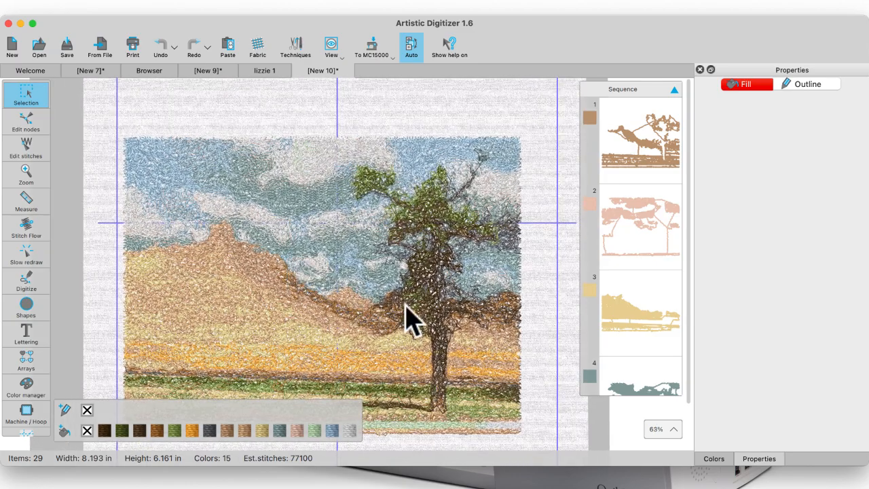
pyautogui.scroll(-1, 277, 345)
pyautogui.scroll(2, 277, 345)
pyautogui.hscroll(2, 277, 345)
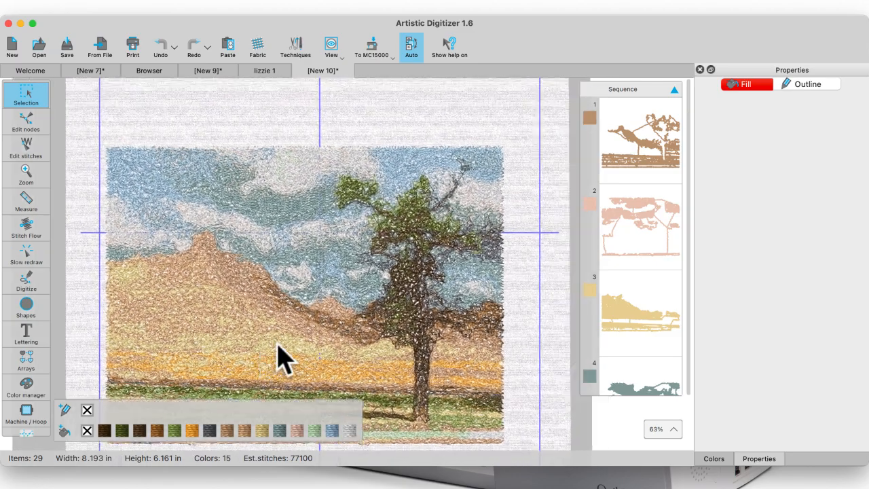
# - Recolor the landscape's gray-teal sky section, fourth in the sequence, with ACKERMANN ISACORD thread 3611
pyautogui.scroll(1, 277, 345)
pyautogui.hscroll(1, 277, 345)
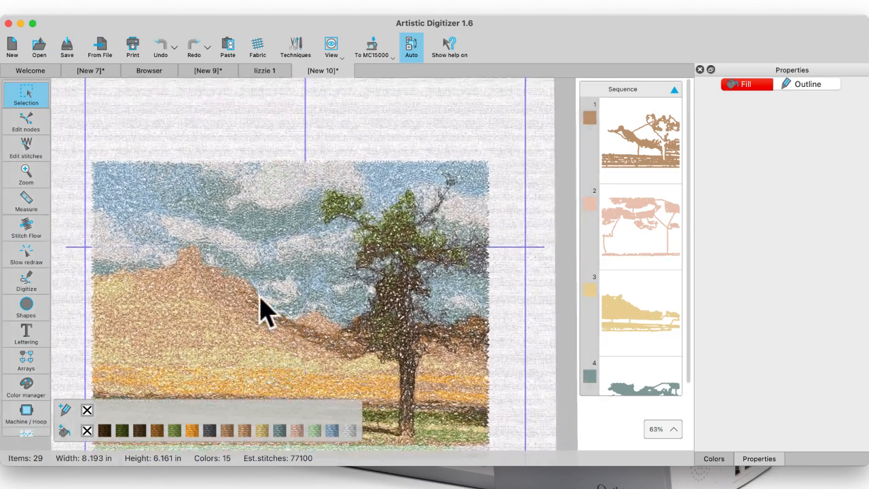
pyautogui.click(649, 383)
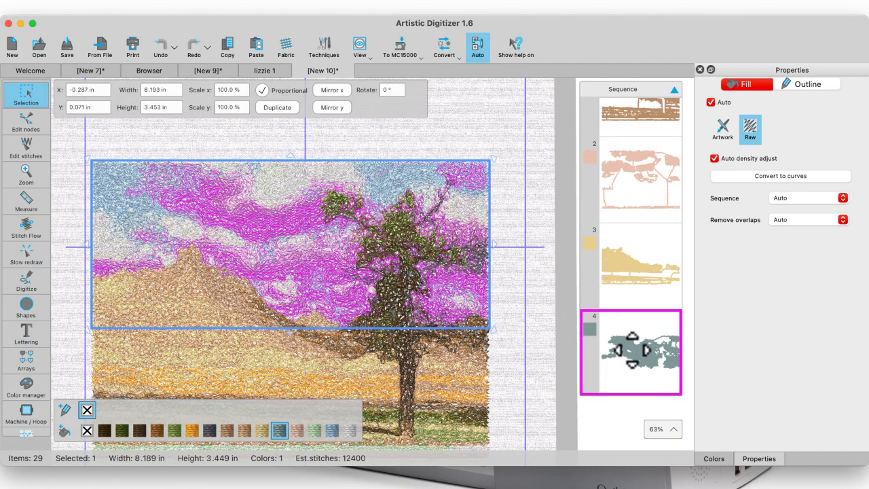
pyautogui.click(716, 458)
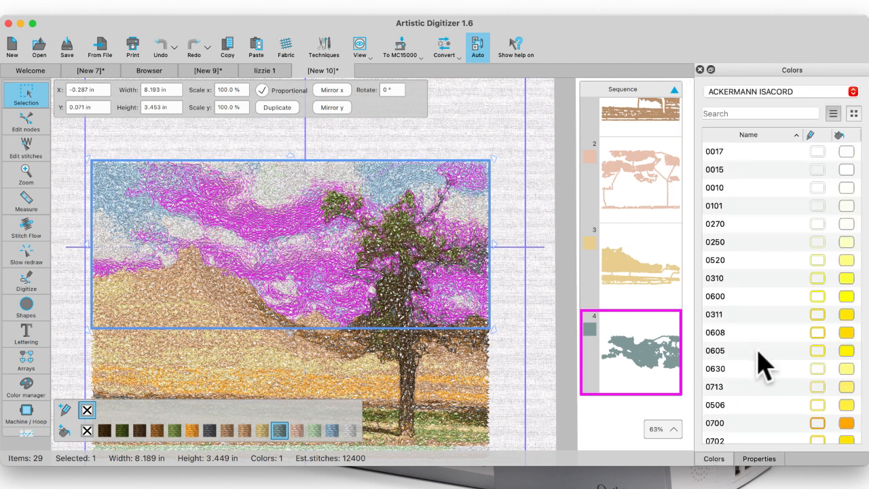
pyautogui.scroll(-10, 772, 369)
pyautogui.scroll(-1, 779, 373)
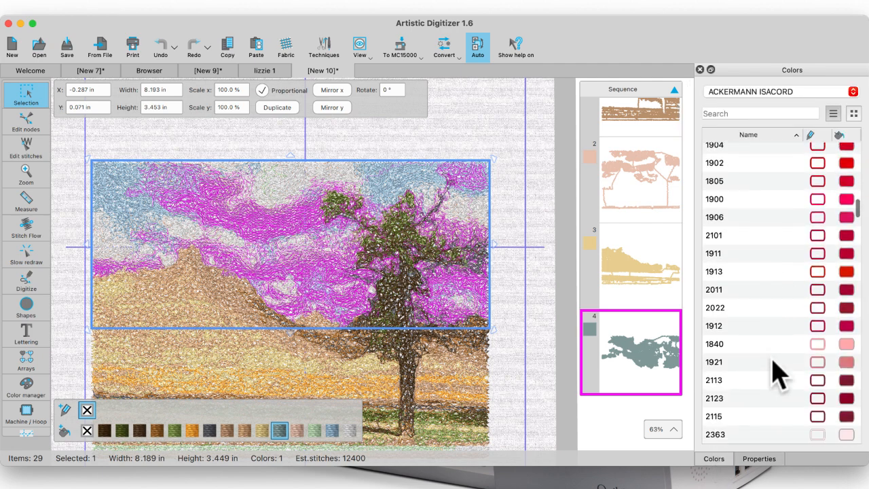
pyautogui.scroll(-15, 779, 374)
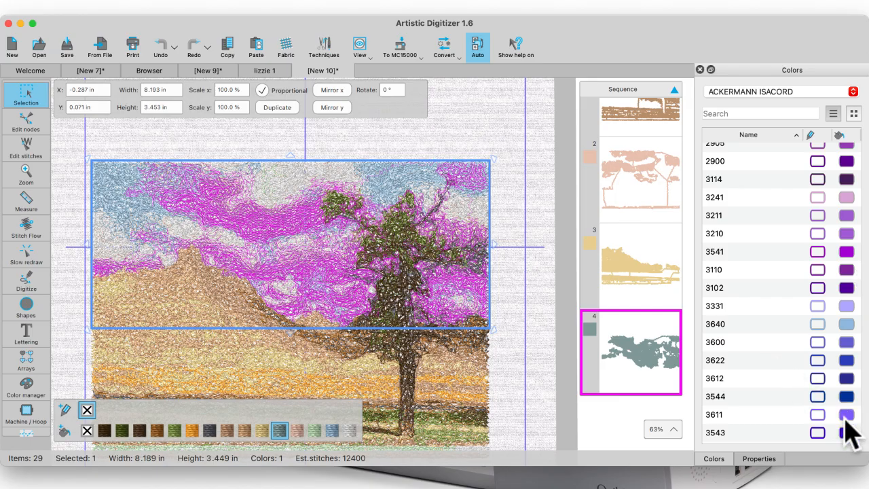
pyautogui.click(849, 417)
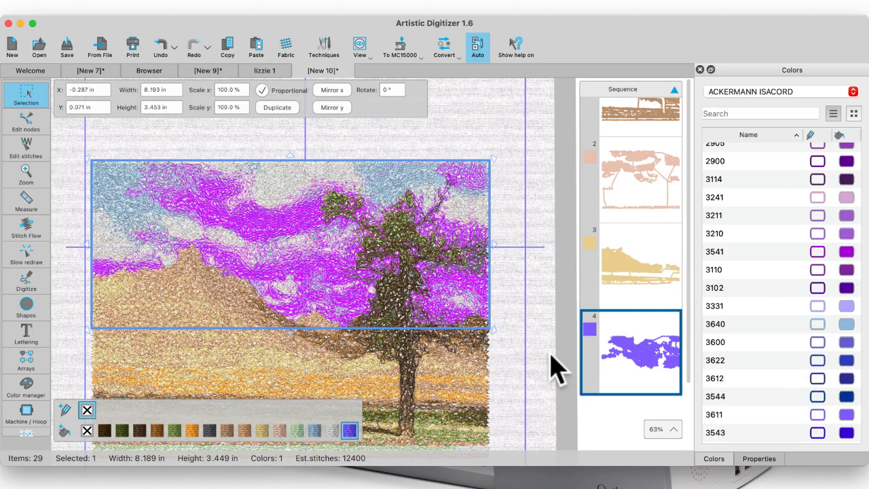
pyautogui.click(548, 355)
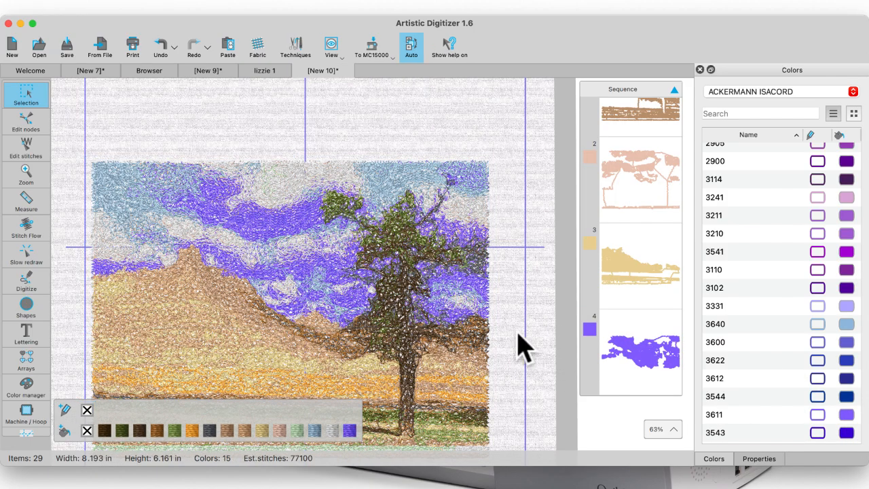
# - Delete the small light gray cloud patch in the sky between the tree trunk and the landscape's right edge
pyautogui.scroll(-2, 224, 332)
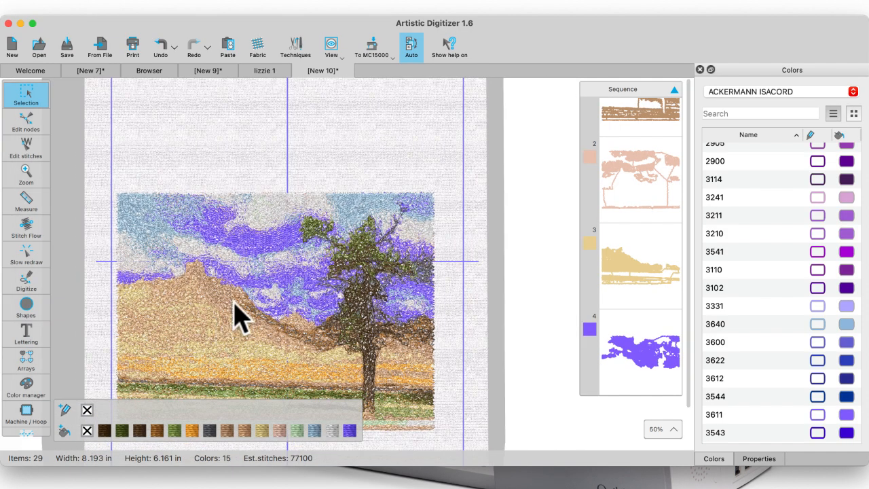
pyautogui.click(275, 297)
pyautogui.scroll(3, 276, 297)
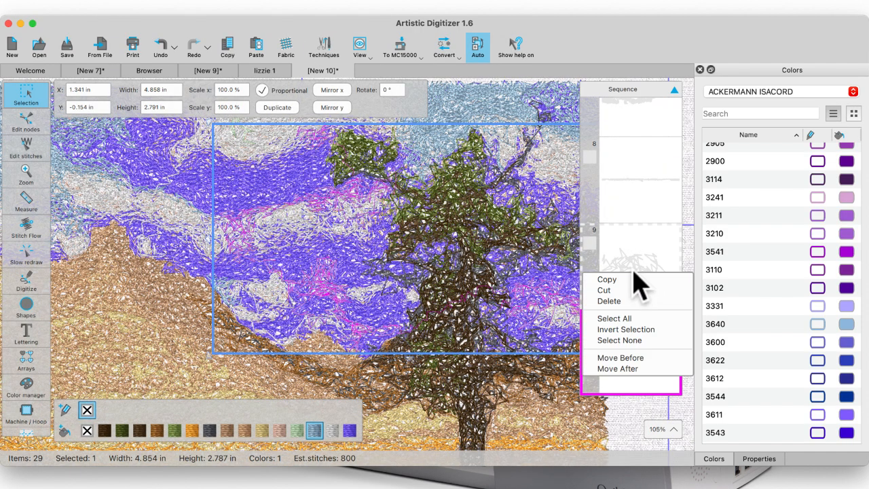
pyautogui.press('Escape')
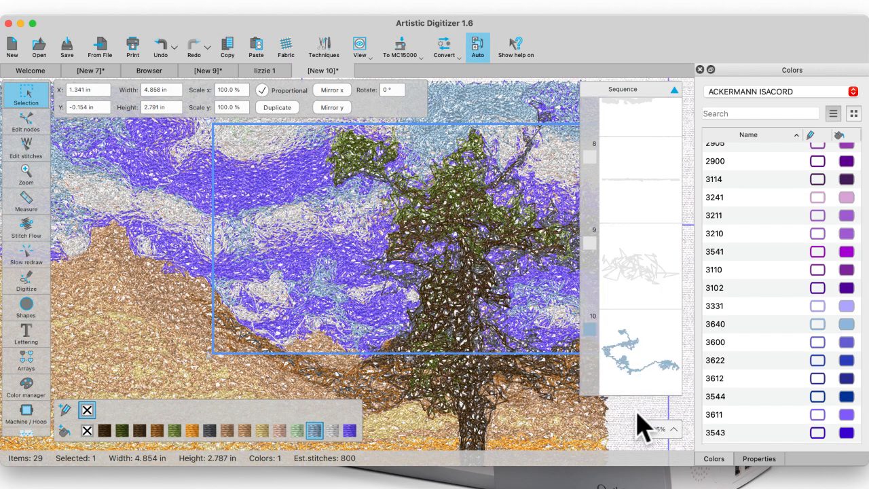
pyautogui.click(635, 268)
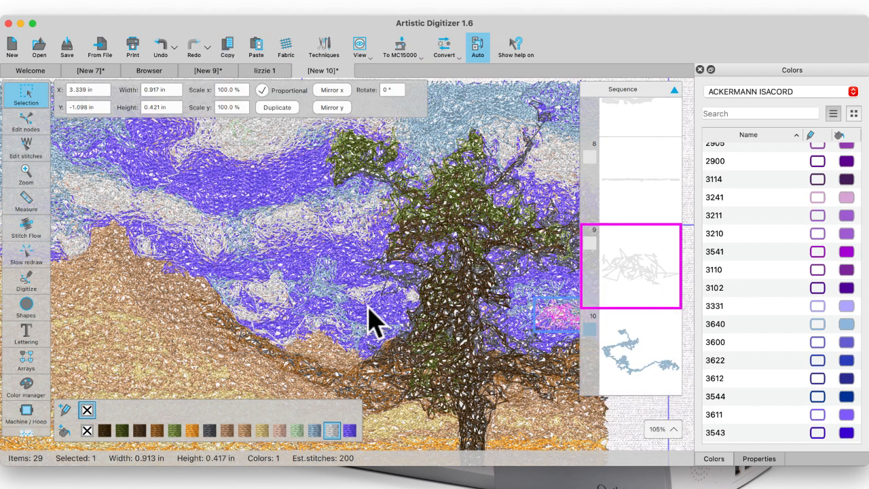
pyautogui.scroll(-5, 370, 306)
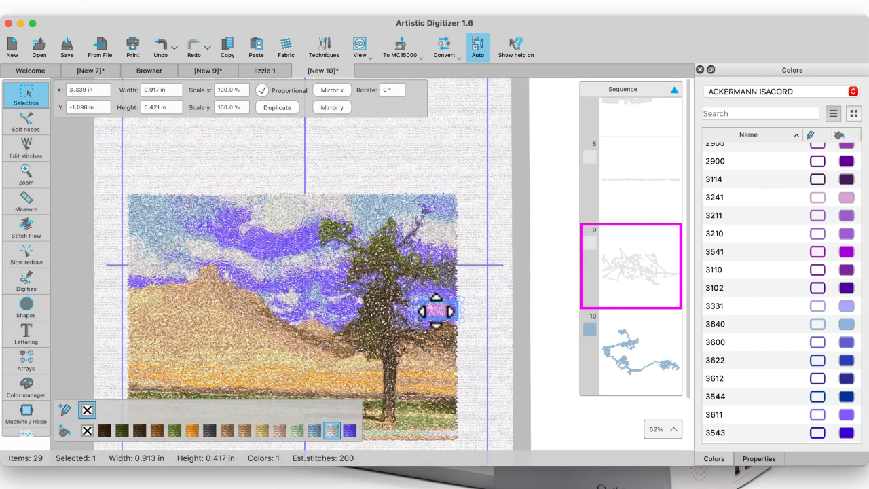
pyautogui.scroll(9, 436, 311)
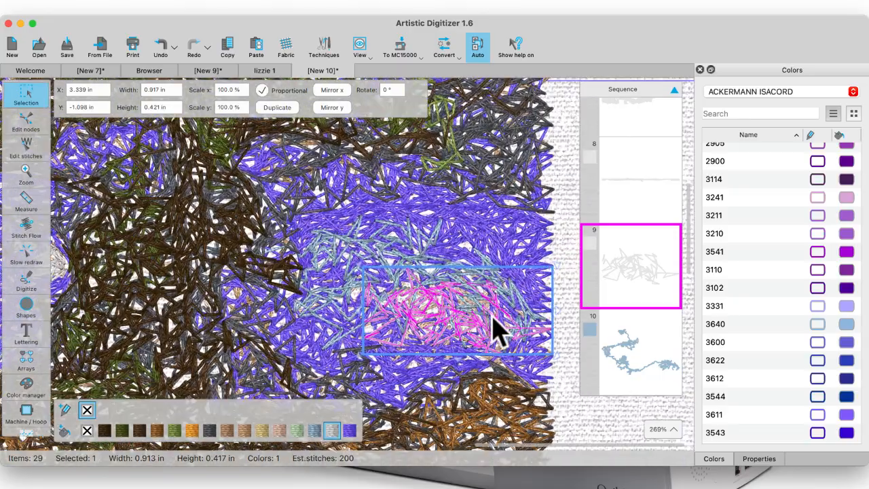
pyautogui.press('Delete')
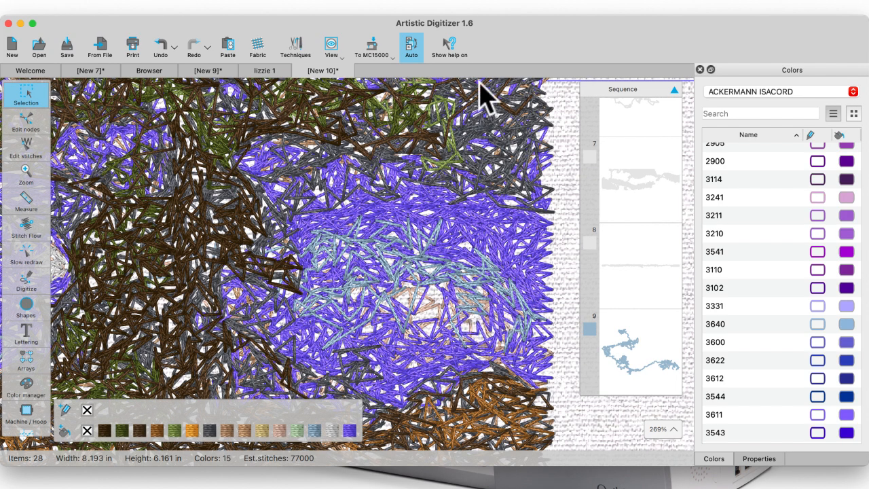
# - Open the 3.16 PM photo from the Pictures folder inside the Photo Booth Library
pyautogui.click(283, 20)
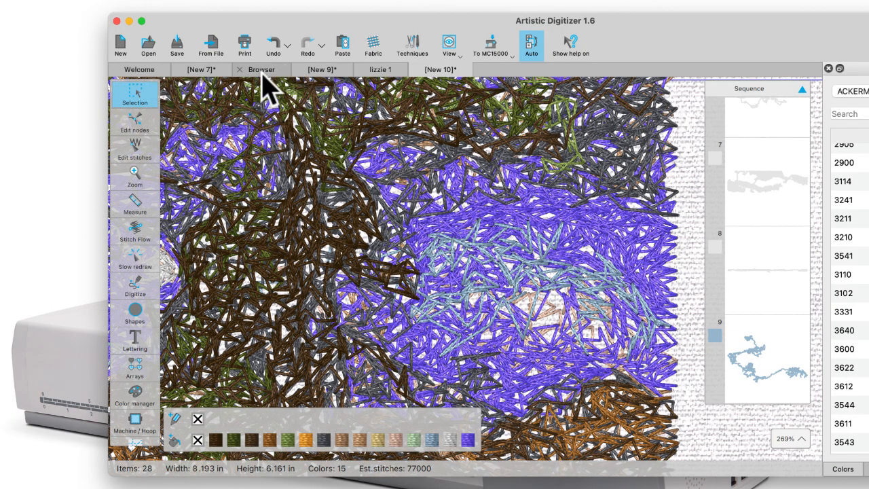
pyautogui.click(132, 70)
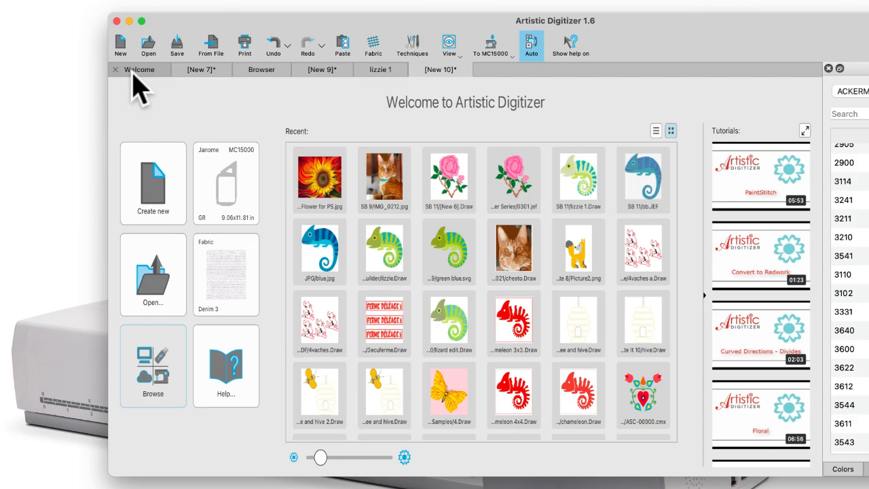
pyautogui.click(175, 288)
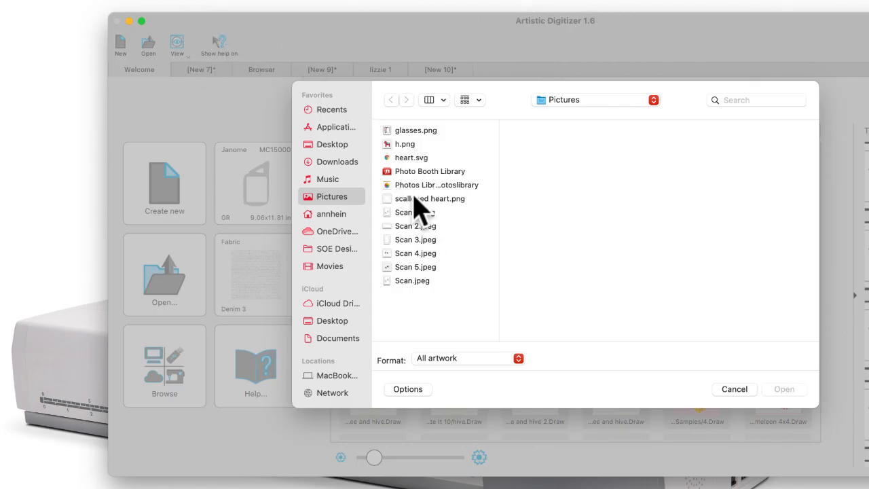
pyautogui.click(401, 185)
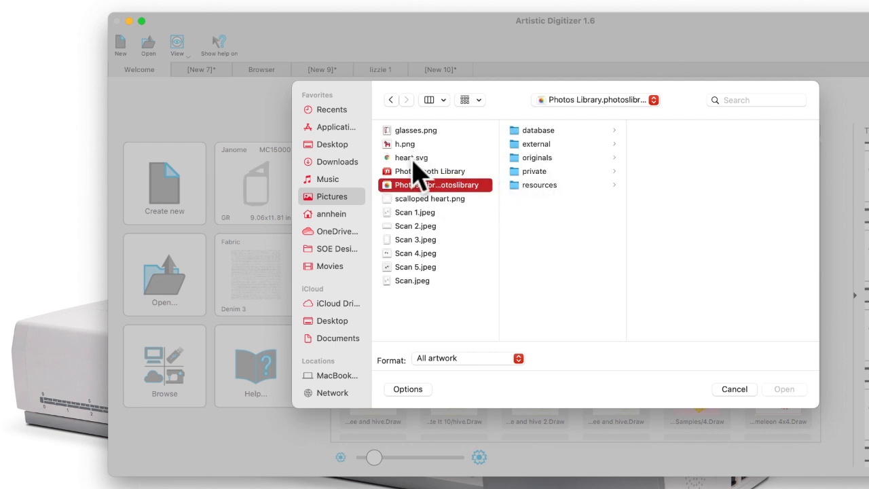
pyautogui.click(405, 213)
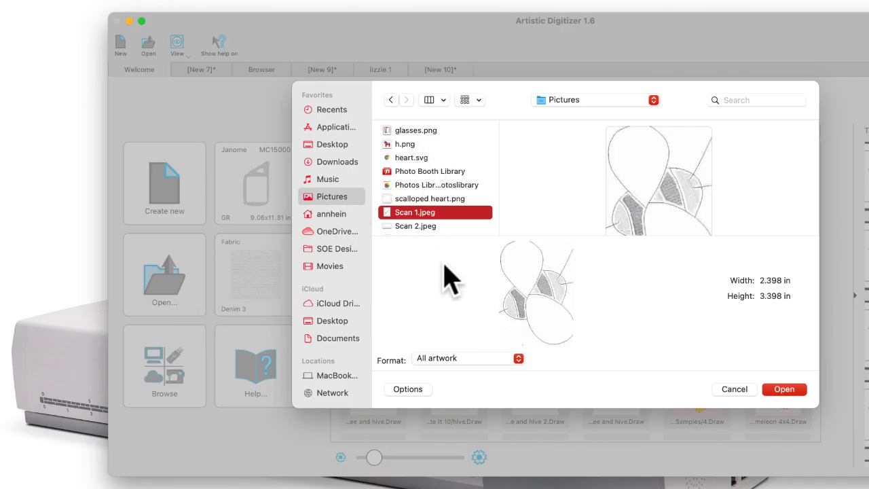
pyautogui.click(436, 174)
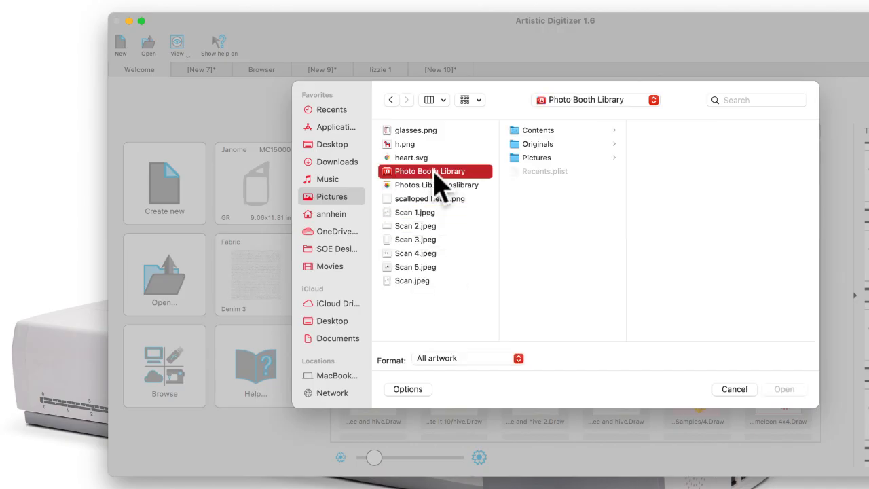
pyautogui.click(539, 158)
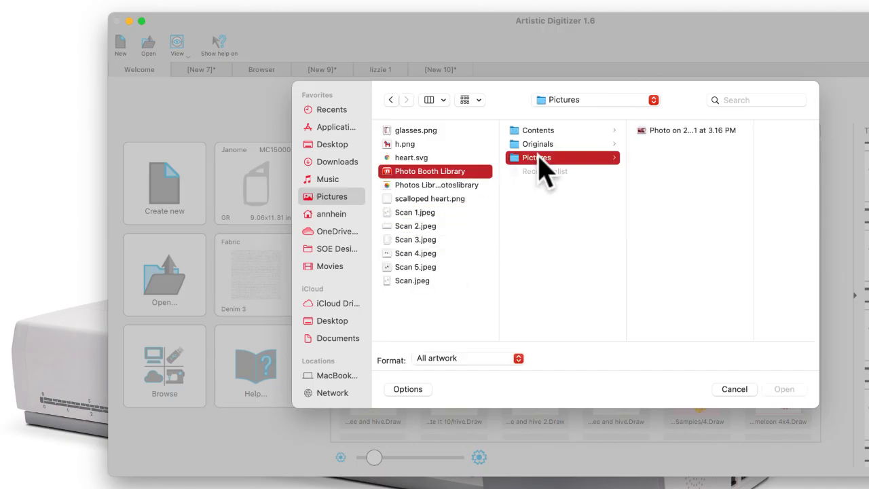
pyautogui.click(662, 131)
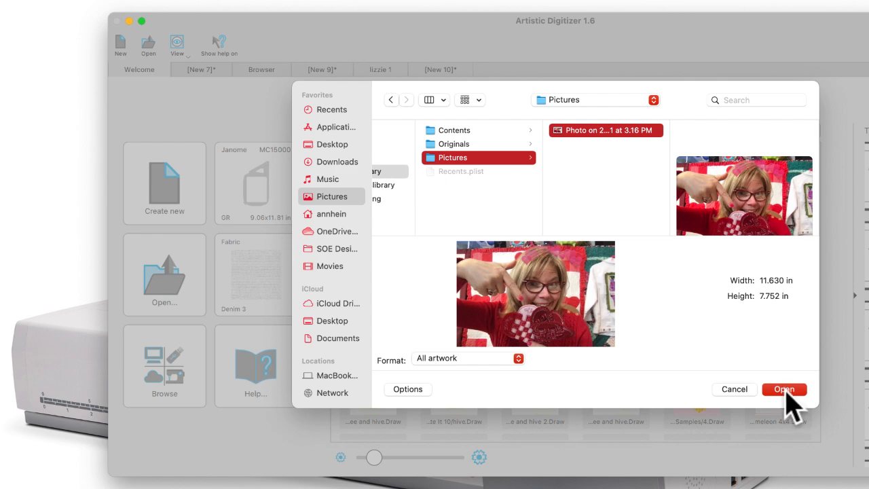
pyautogui.click(785, 390)
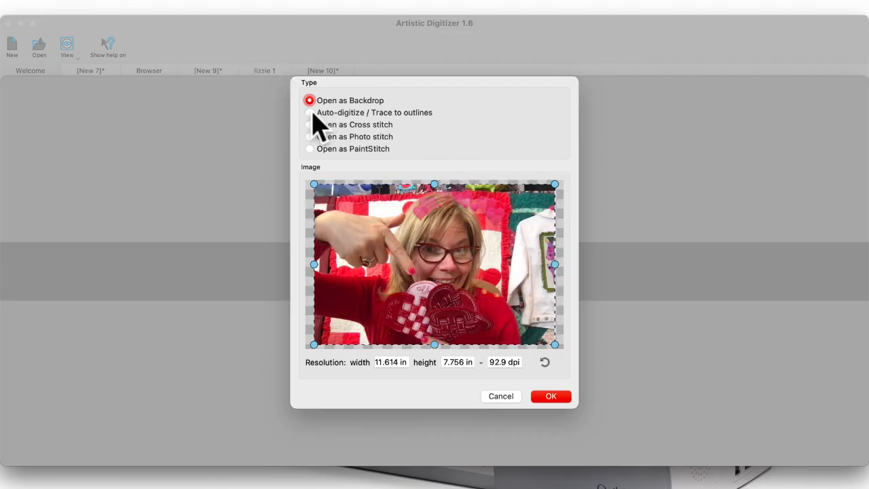
# - Import the photo as PaintStitch and select the resulting design to show its fill properties
pyautogui.click(310, 148)
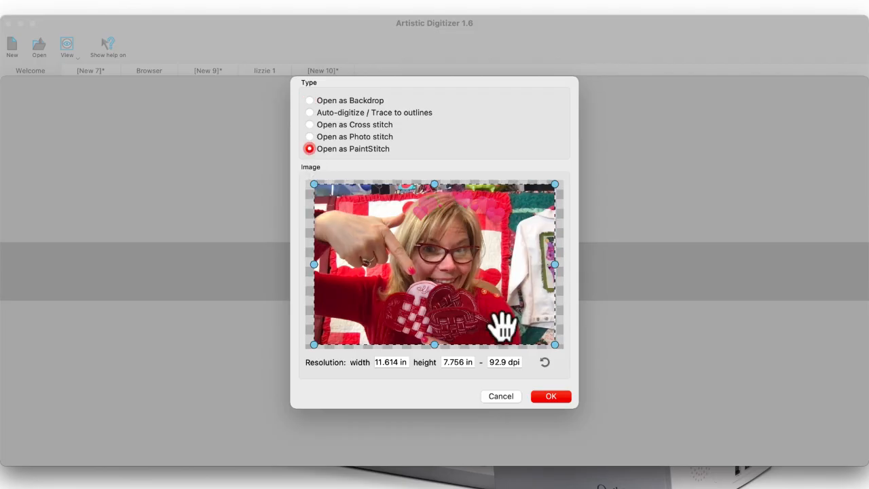
pyautogui.click(551, 395)
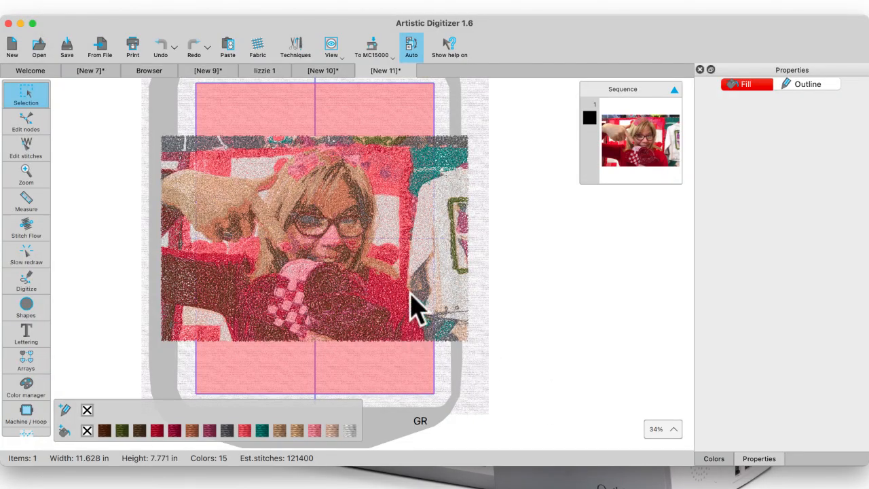
pyautogui.click(380, 268)
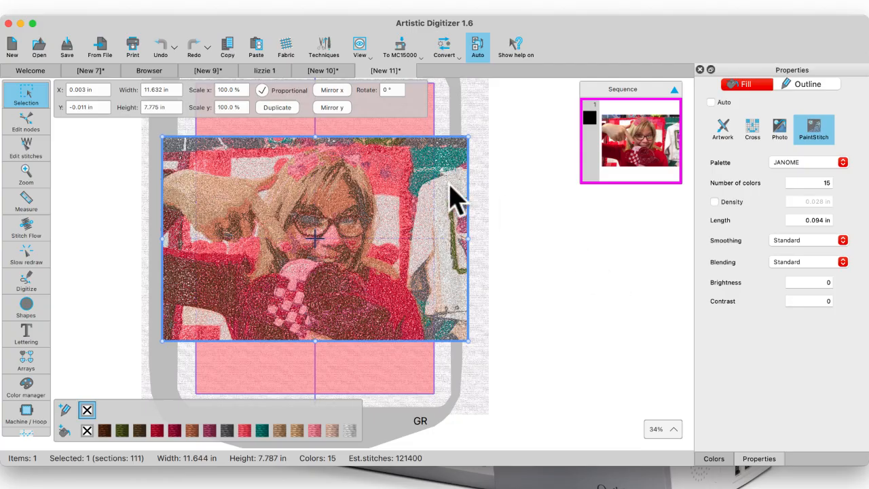
# - Browse the computer's Users and Library folders and the list of favorite folders
pyautogui.click(150, 70)
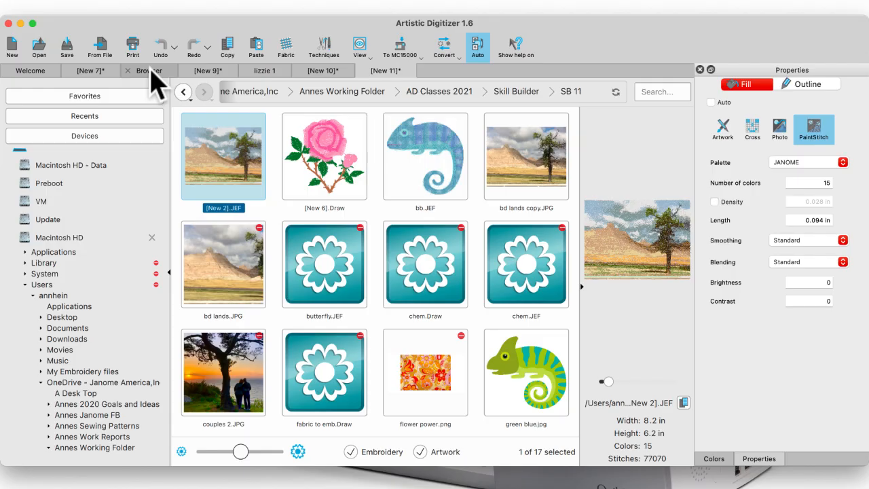
pyautogui.scroll(-5, 102, 314)
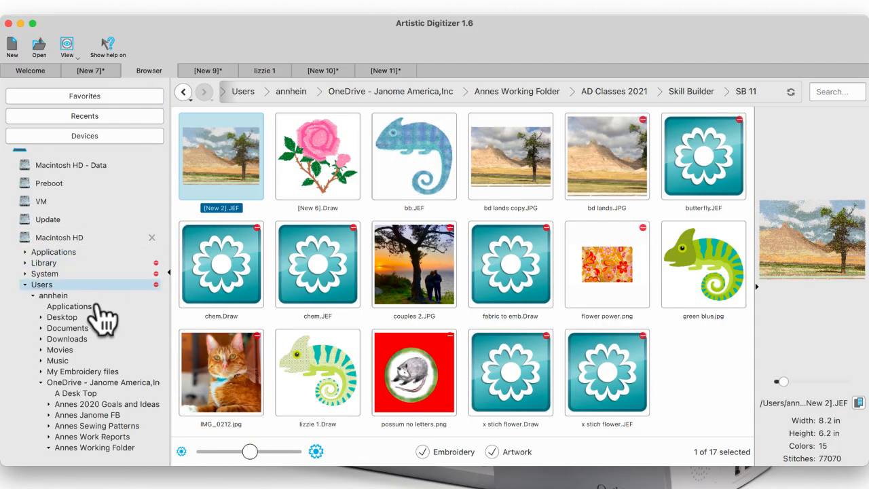
pyautogui.click(31, 192)
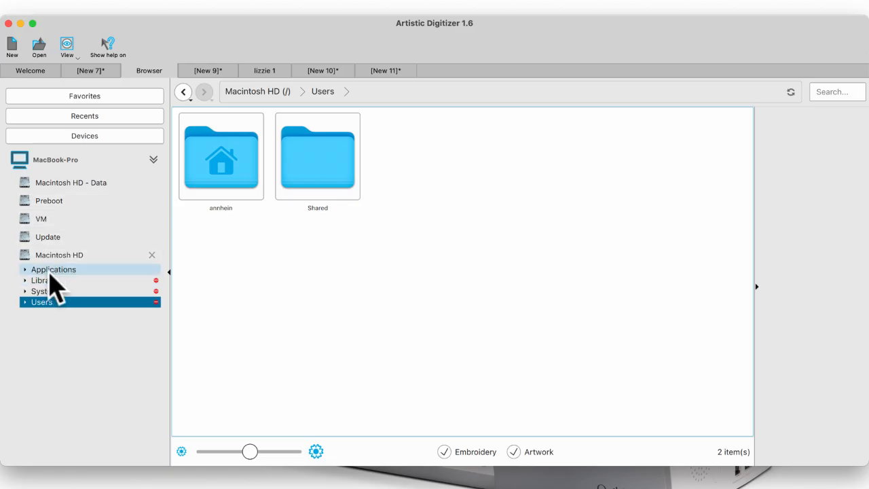
pyautogui.click(26, 280)
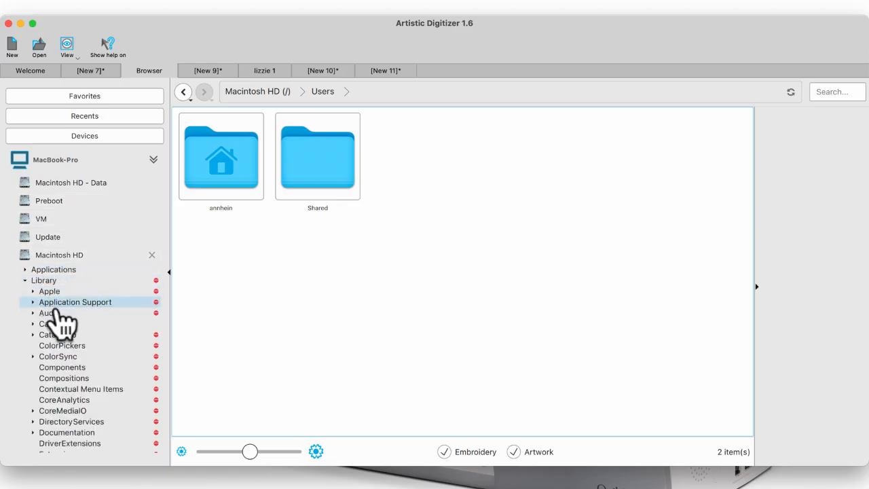
pyautogui.scroll(-5, 80, 427)
pyautogui.scroll(-8, 81, 427)
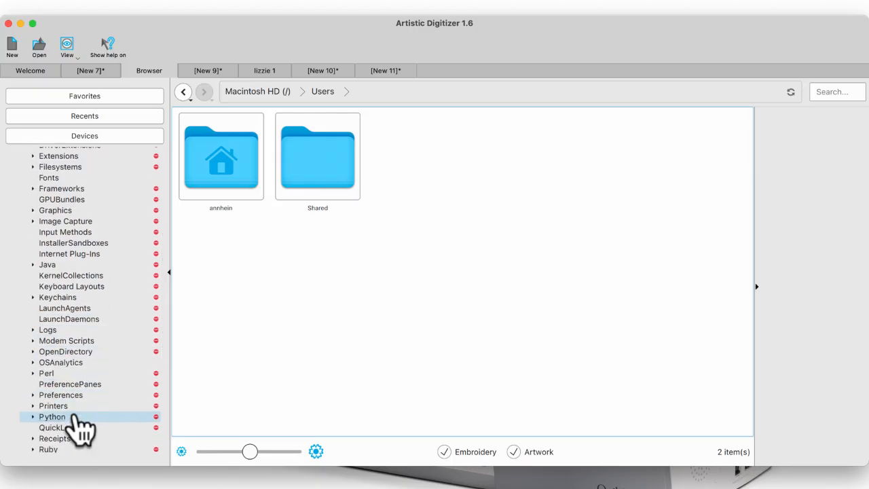
pyautogui.scroll(13, 79, 339)
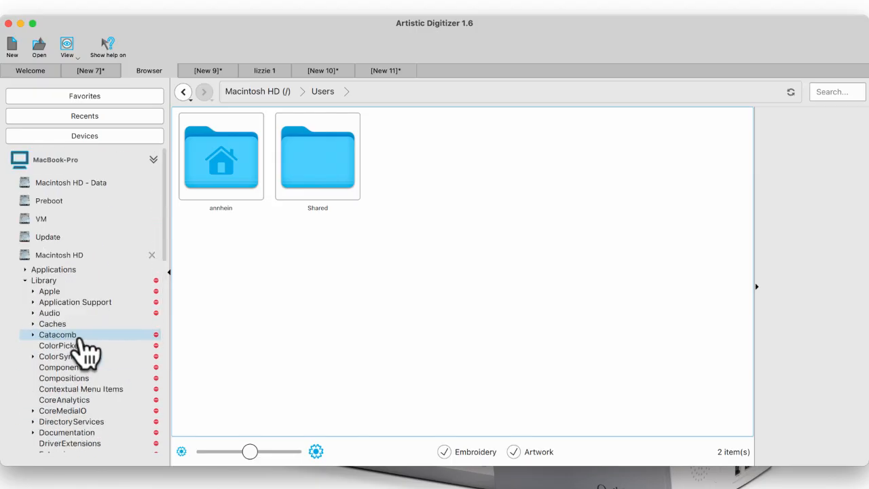
pyautogui.click(93, 96)
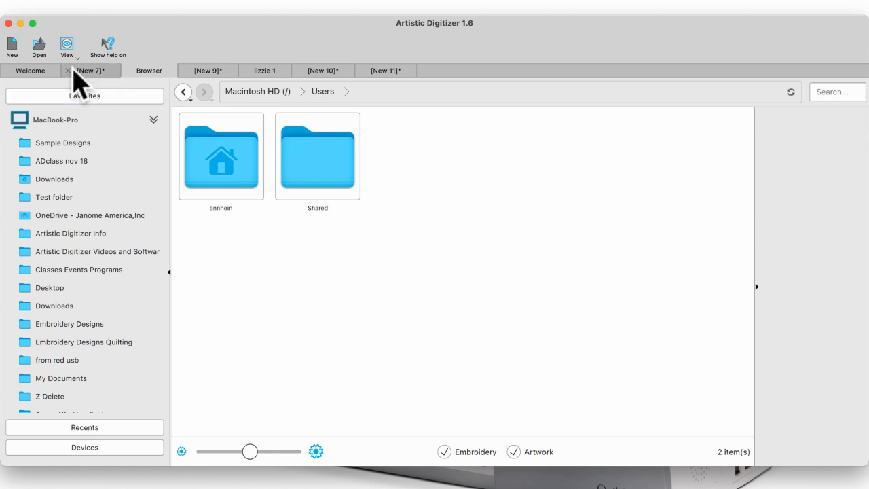
pyautogui.click(40, 71)
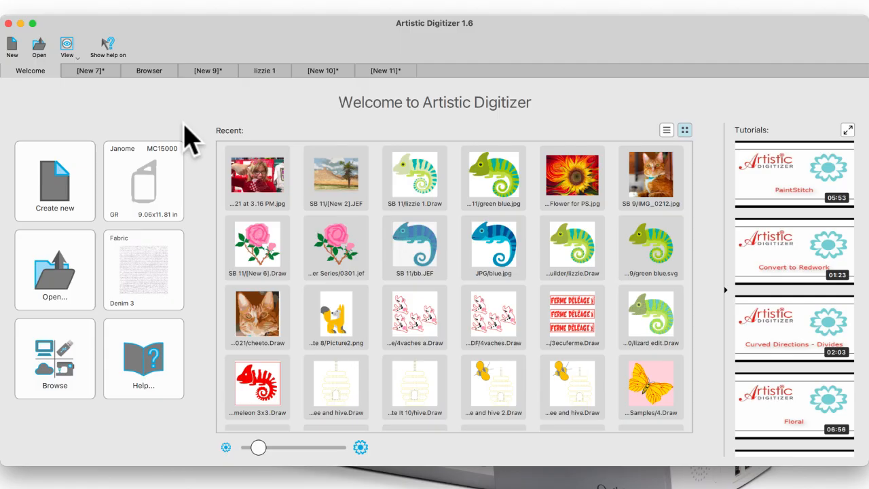
pyautogui.doubleClick(258, 184)
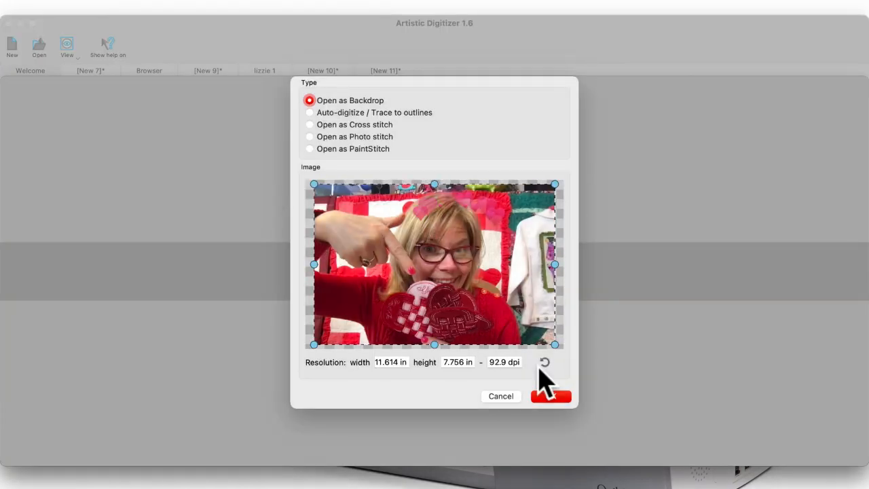
pyautogui.click(508, 398)
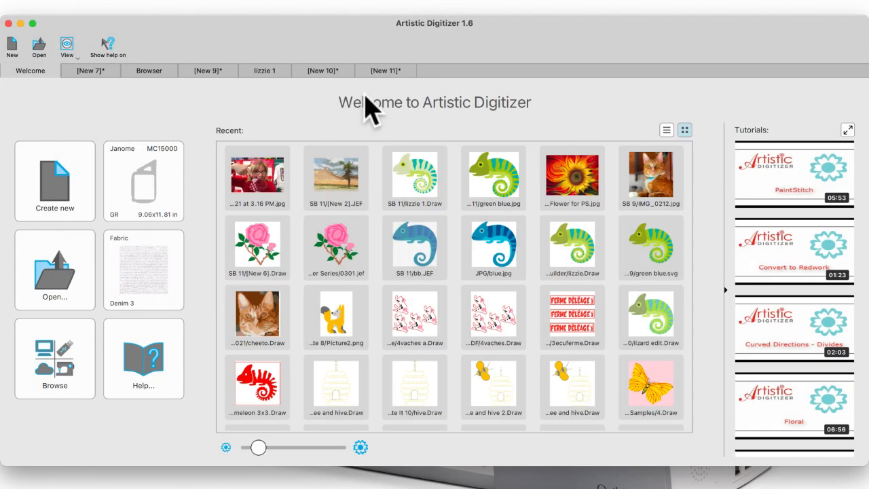
# - In the New 11 design, shrink the portrait proportionally to about 9.11 by 6.08 in and place it within the hoop's width
pyautogui.click(384, 71)
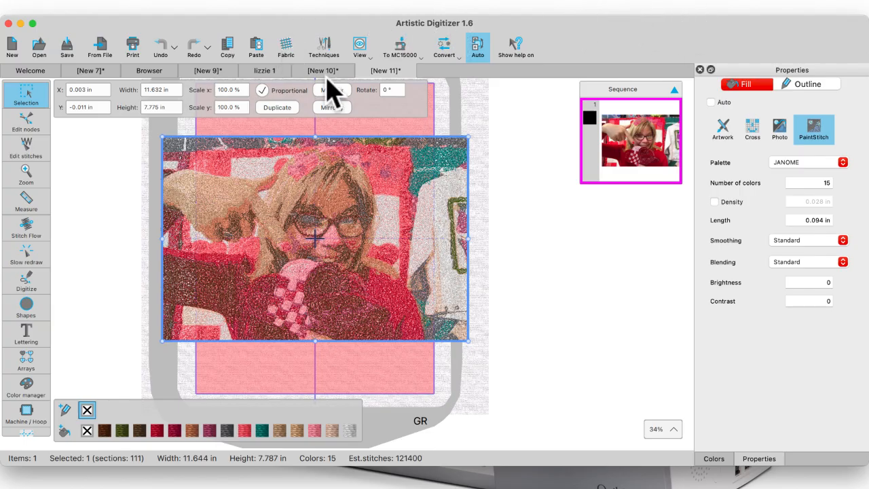
pyautogui.hscroll(-5, 430, 212)
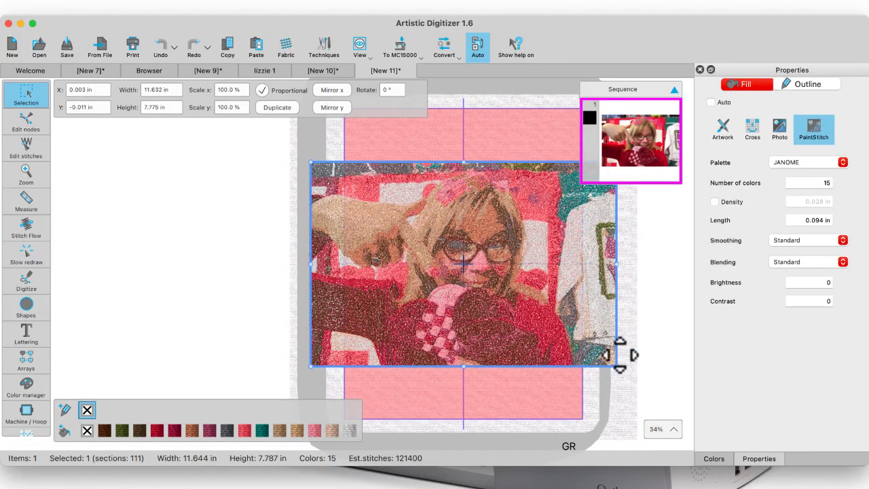
pyautogui.moveTo(616, 367); pyautogui.dragTo(573, 345)
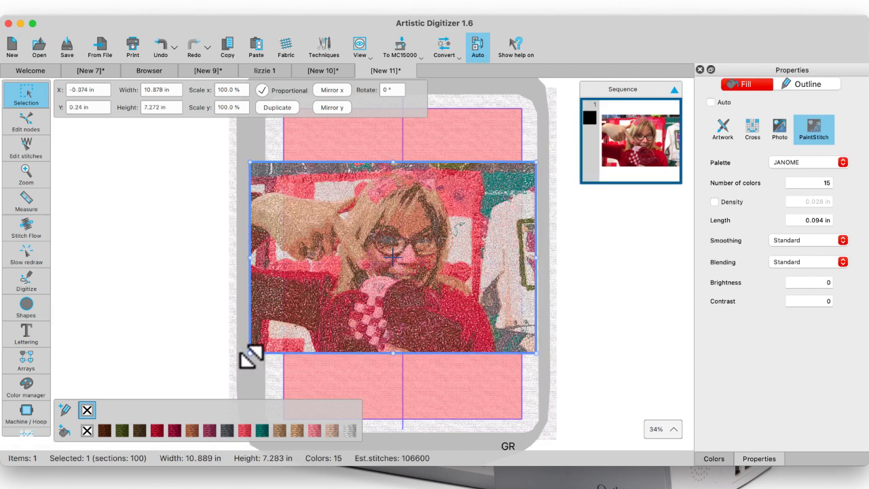
pyautogui.moveTo(250, 353); pyautogui.dragTo(301, 333)
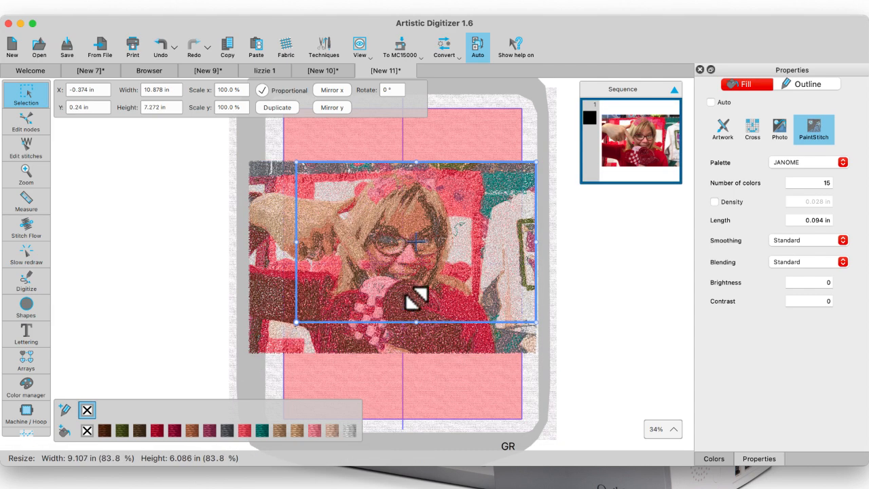
pyautogui.moveTo(403, 295); pyautogui.dragTo(384, 298)
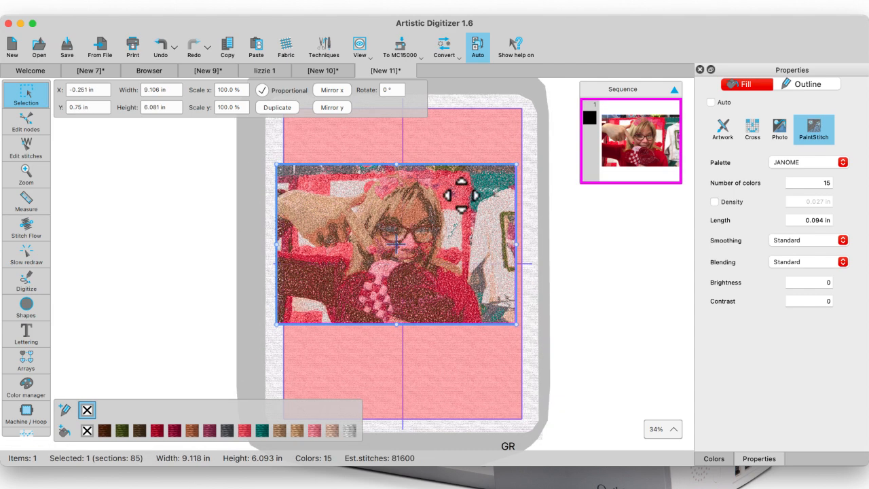
# - Rotate the GR hoop 90° so that it lies in landscape orientation around the portrait
pyautogui.click(25, 412)
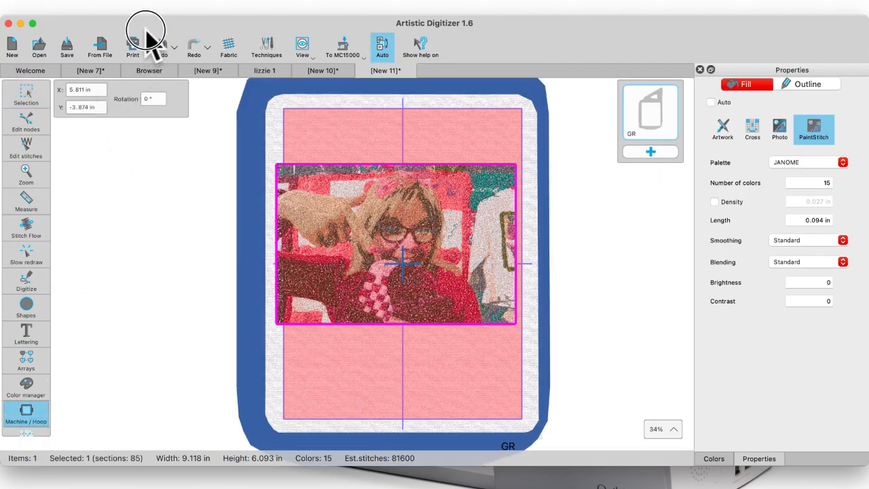
pyautogui.click(158, 98)
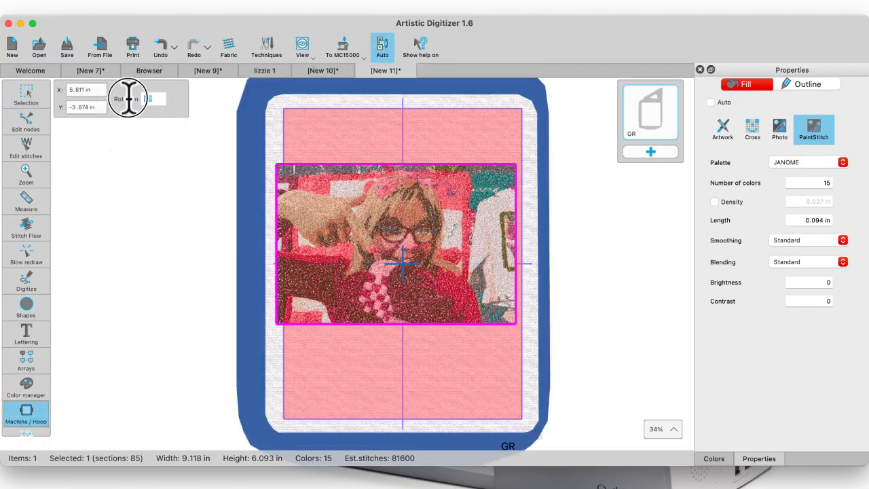
pyautogui.press('Return')
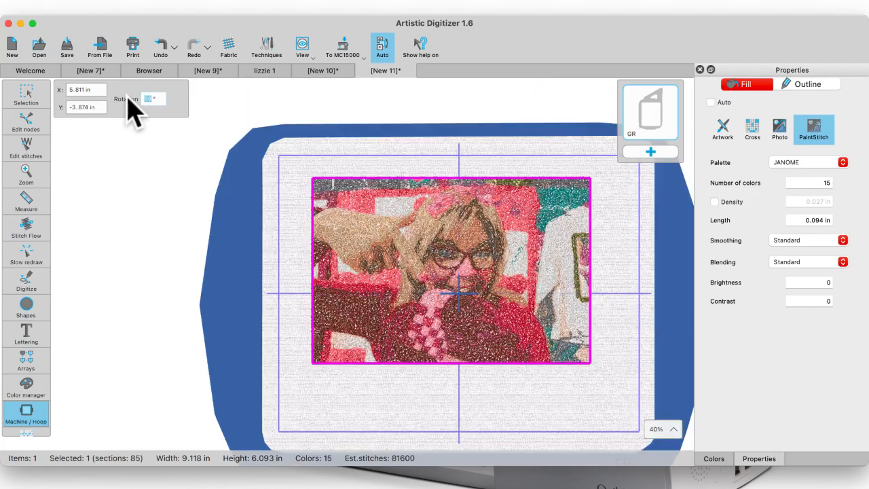
# - Enlarge the portrait design proportionally to about 9.87 by 6.59 in and move it nearer the rotated hoop's center
pyautogui.click(164, 259)
pyautogui.click(16, 102)
pyautogui.moveTo(590, 363); pyautogui.dragTo(614, 379)
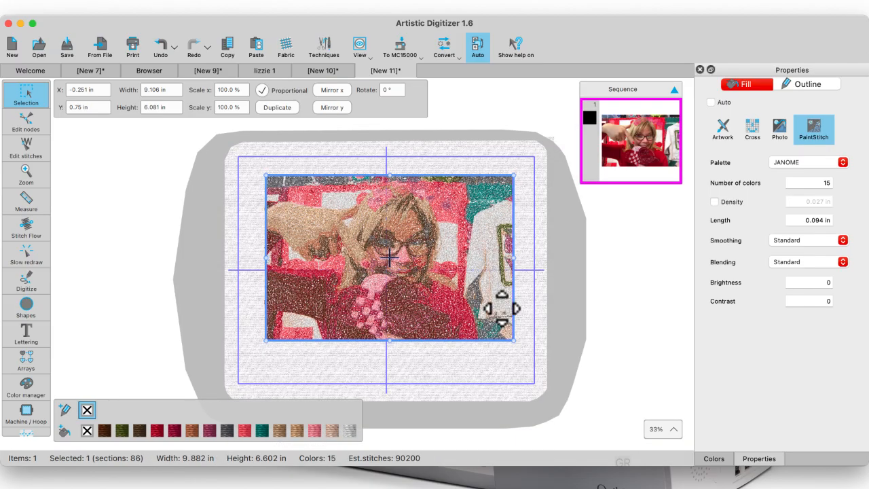
pyautogui.moveTo(452, 265); pyautogui.dragTo(428, 228)
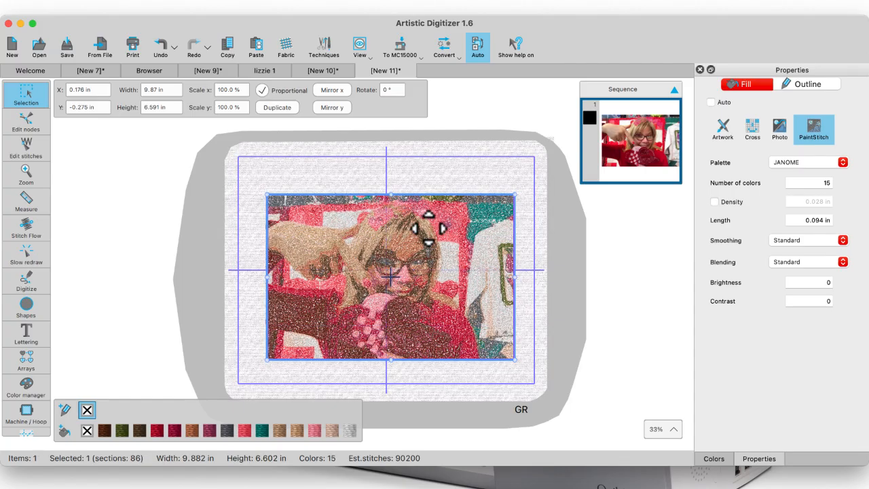
# - Enable the portrait's PaintStitch density setting and set its smoothing to High
pyautogui.scroll(2, 428, 228)
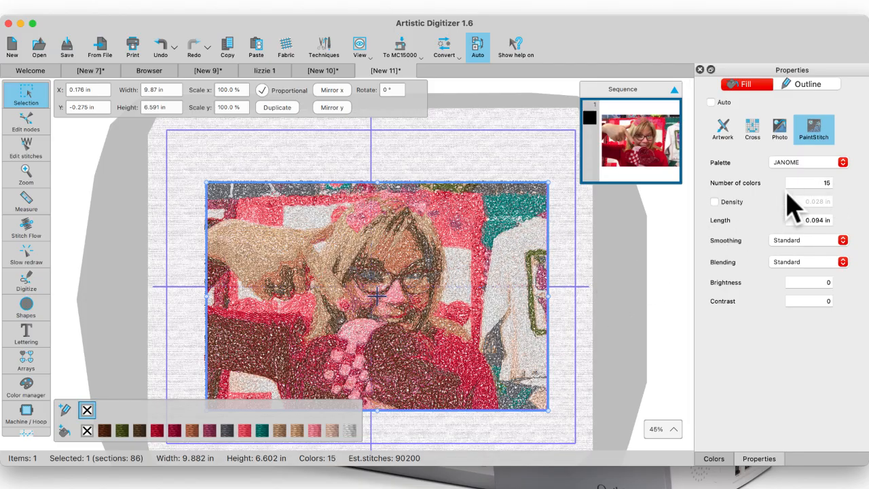
pyautogui.click(715, 203)
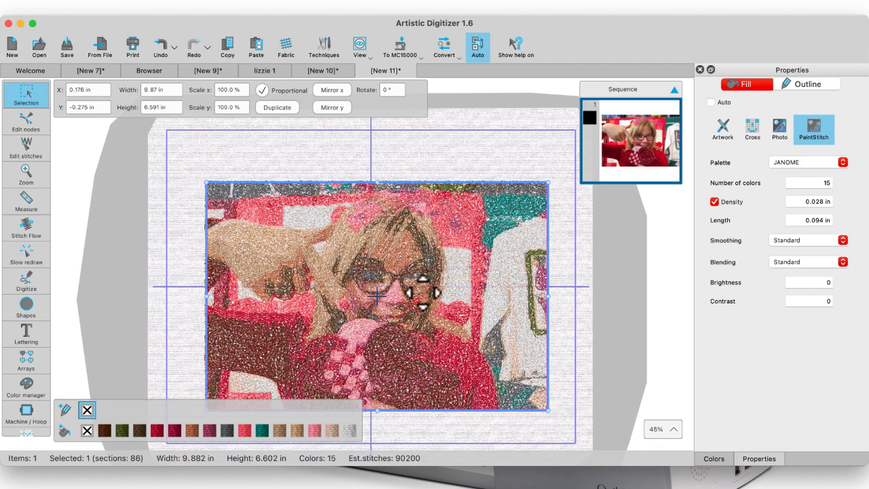
pyautogui.click(843, 240)
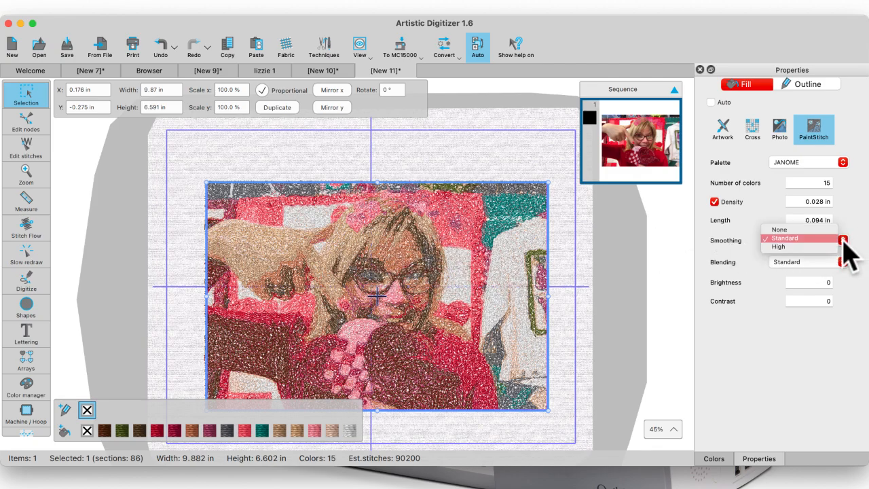
pyautogui.click(787, 248)
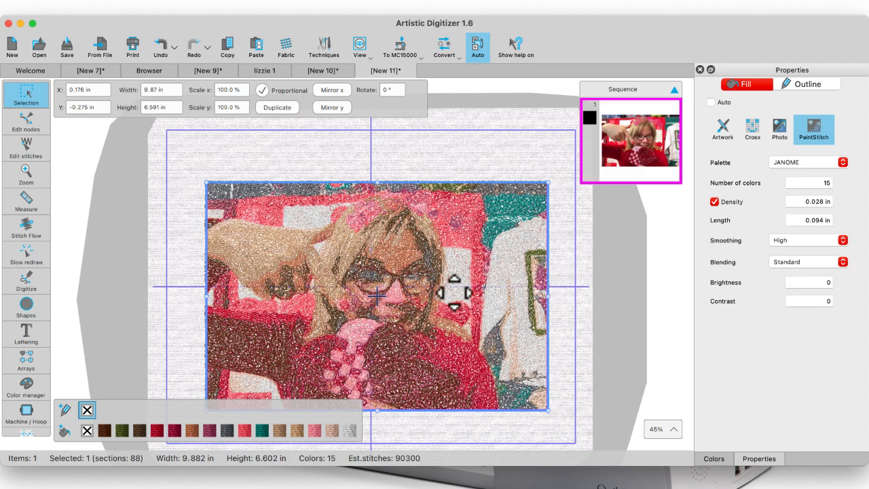
pyautogui.scroll(3, 377, 296)
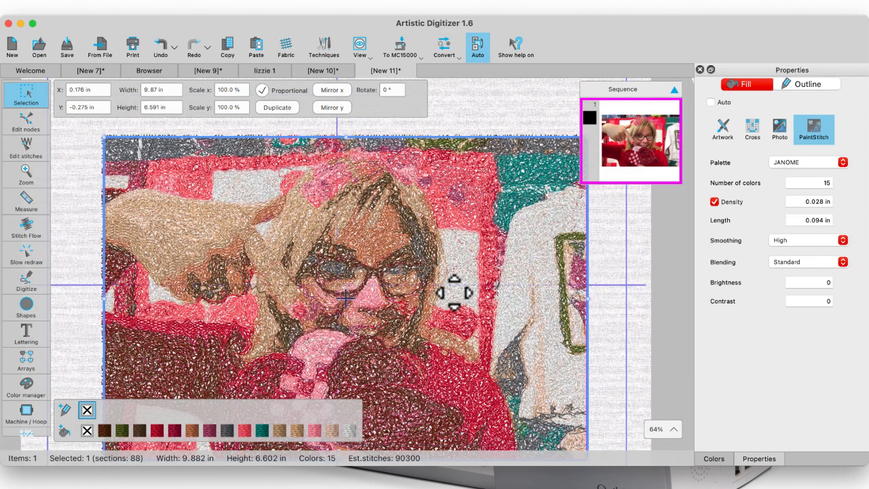
# - Set the portrait's PaintStitch brightness to 20
pyautogui.scroll(-4, 454, 292)
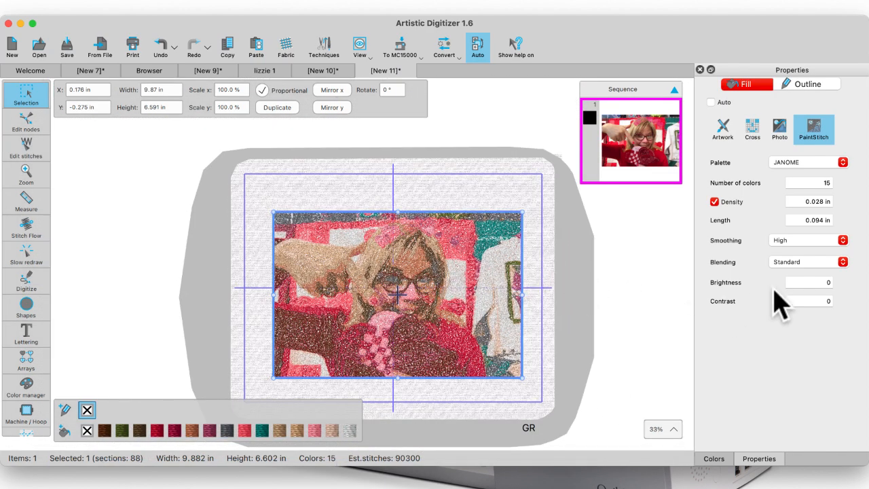
pyautogui.click(827, 282)
pyautogui.doubleClick(822, 283)
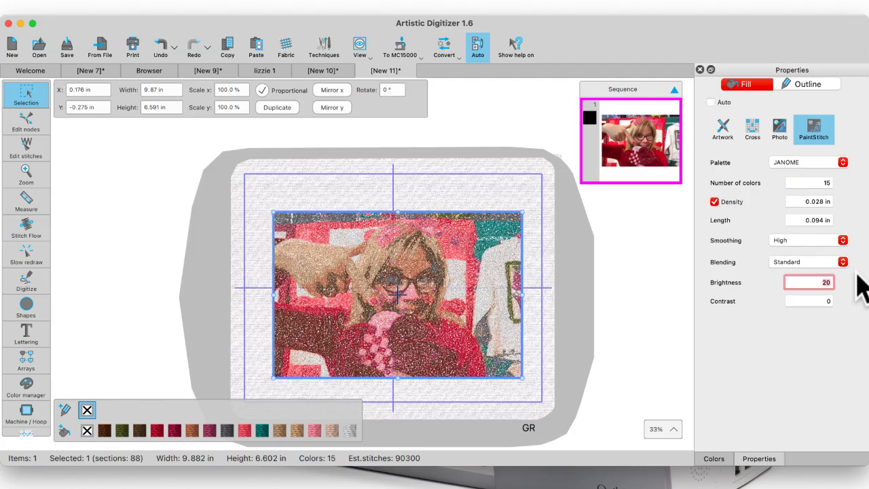
pyautogui.press('Return')
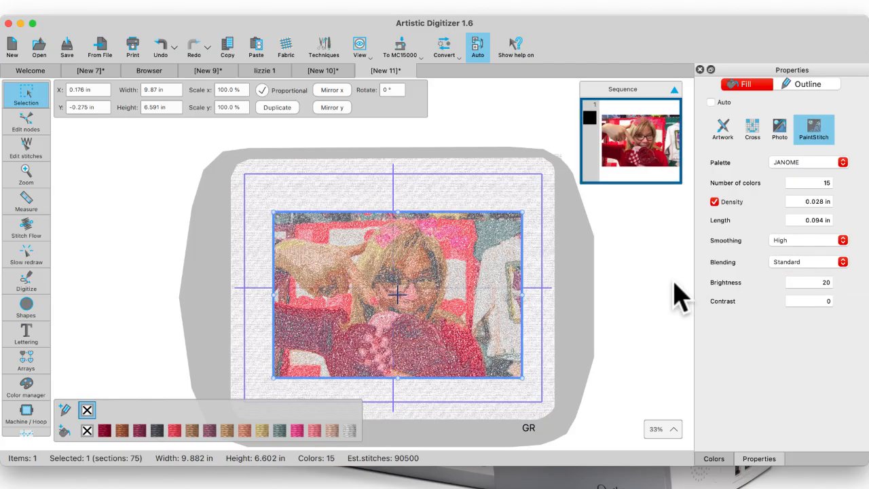
# - Set the portrait's PaintStitch brightness to 10 and its contrast to 20
pyautogui.doubleClick(832, 282)
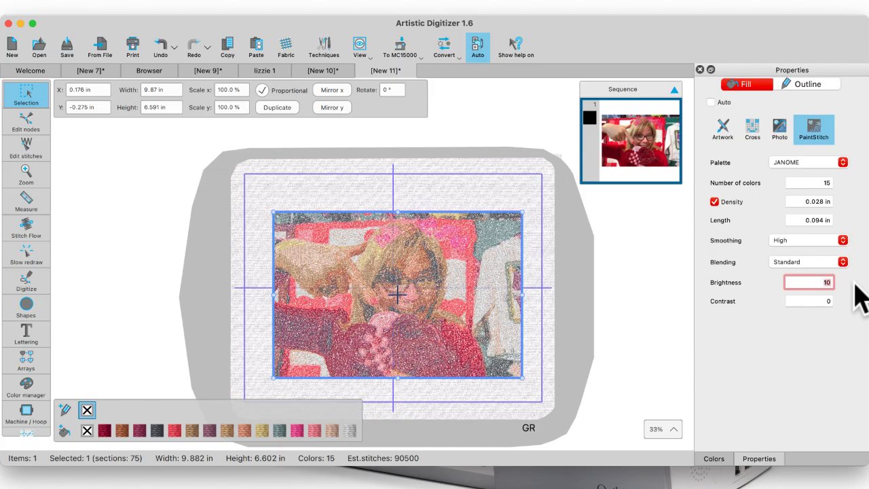
pyautogui.write('10')
pyautogui.press('Return')
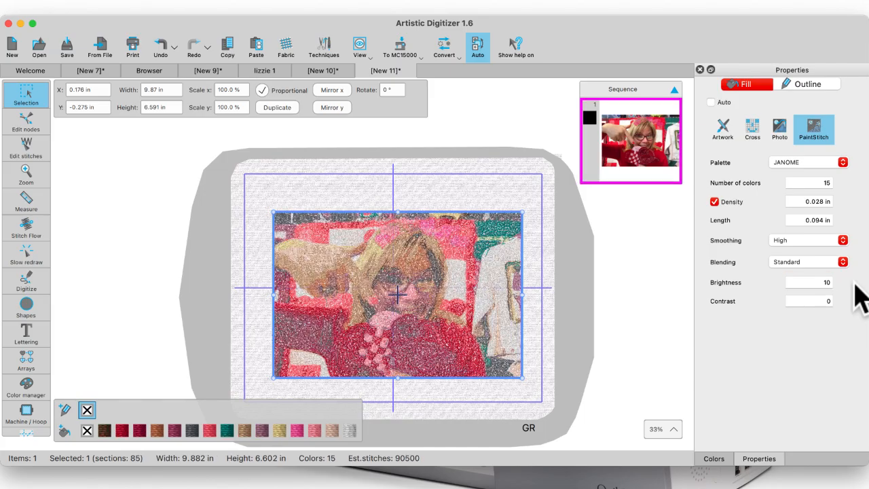
pyautogui.click(825, 301)
pyautogui.press('Return')
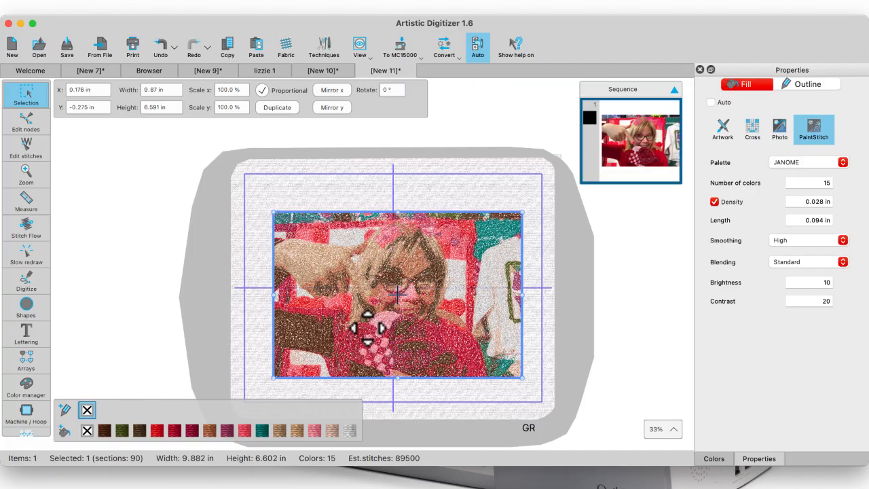
# - Try a circular Stitch Flow subject area around the eyeglass lens nearest the pointing hand, and remove it
pyautogui.scroll(5, 367, 328)
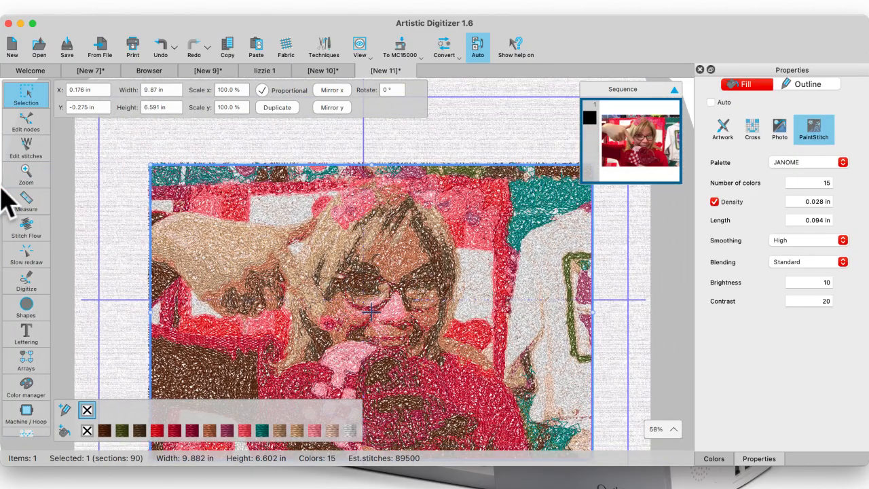
pyautogui.click(31, 234)
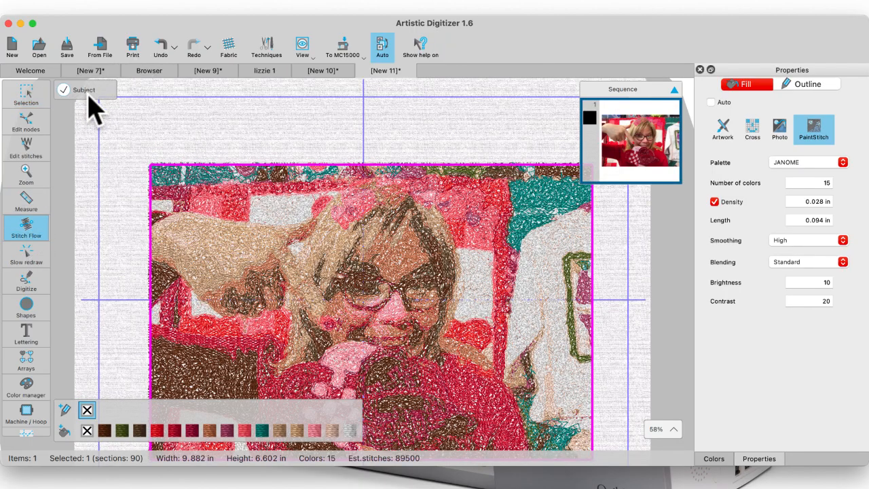
pyautogui.moveTo(373, 268)
pyautogui.mouseDown()
pyautogui.moveTo(342, 268)
pyautogui.moveTo(375, 279)
pyautogui.moveTo(384, 300)
pyautogui.mouseUp()
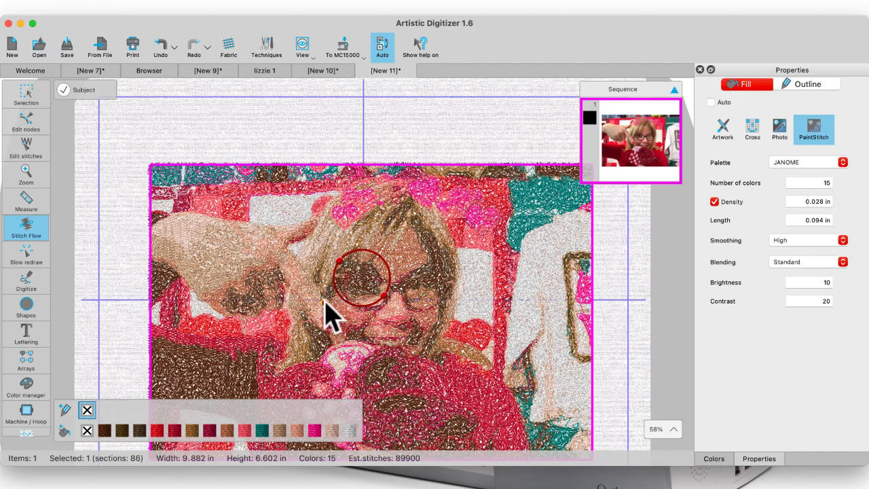
pyautogui.click(363, 277)
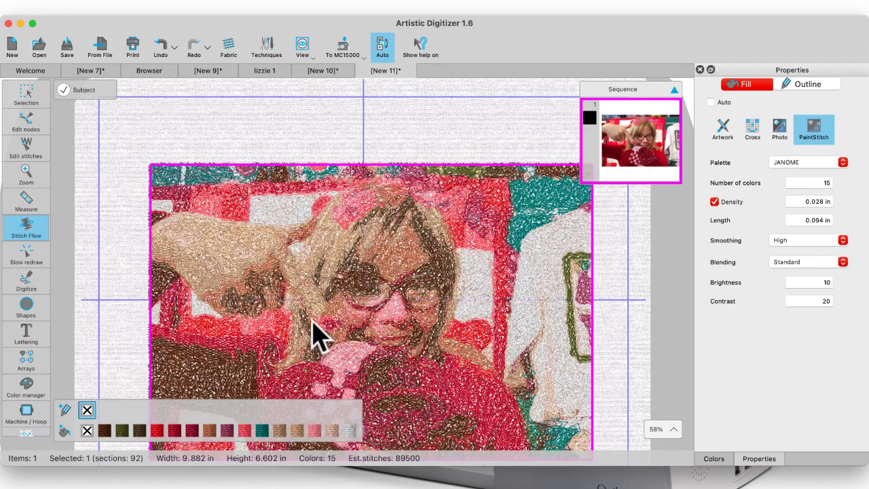
# - Add a Stitch Flow subject circle at the fingertip against the cheek and shrink it closely around that spot
pyautogui.moveTo(310, 314); pyautogui.dragTo(339, 332)
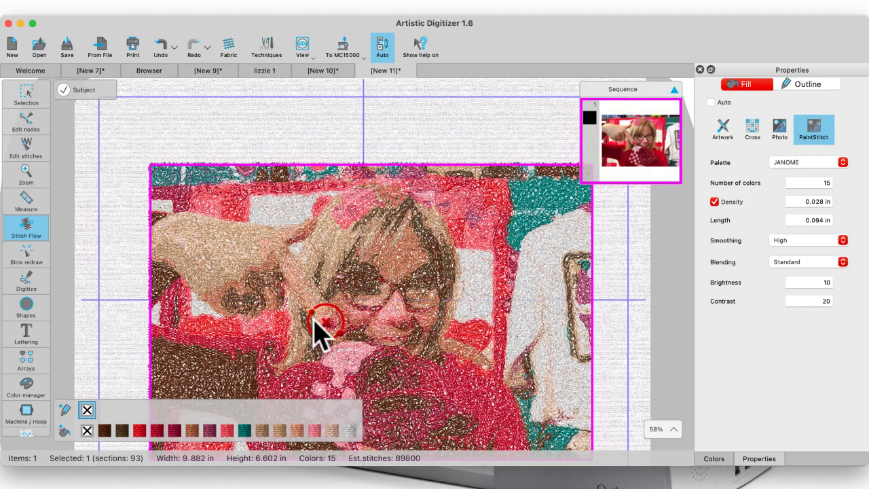
pyautogui.moveTo(312, 313); pyautogui.dragTo(321, 318)
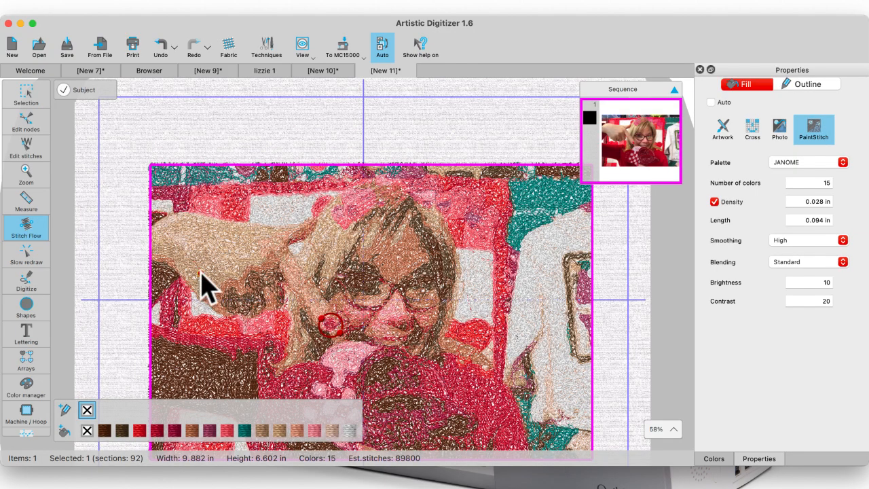
pyautogui.click(35, 103)
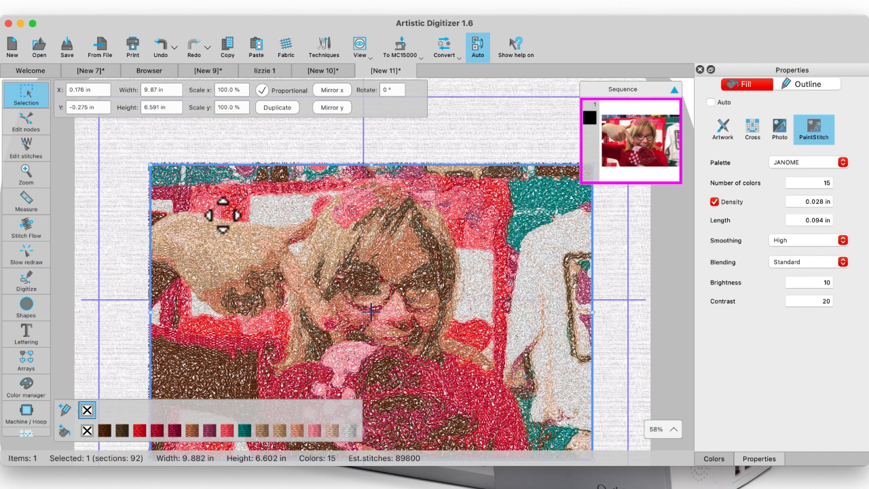
# - Enlarge the Stitch Flow subject circle from the fingertip until it surrounds the whole face, and return to selecting the design
pyautogui.click(26, 171)
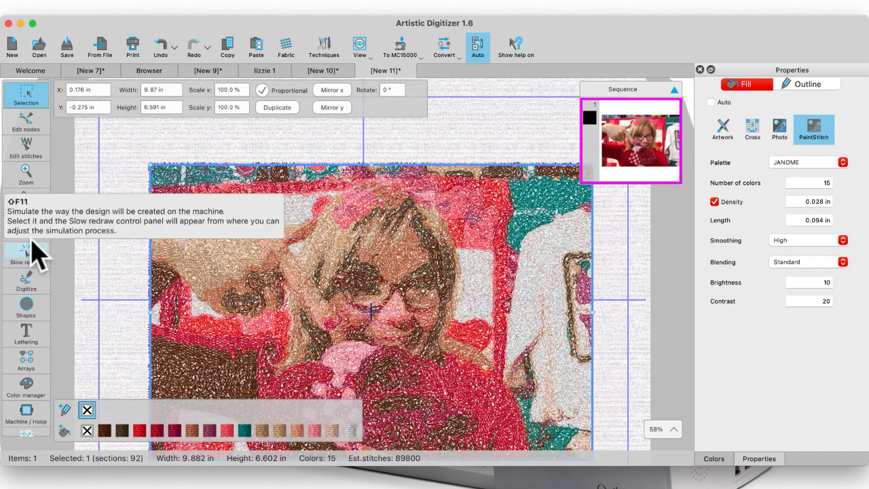
pyautogui.click(30, 231)
pyautogui.click(193, 229)
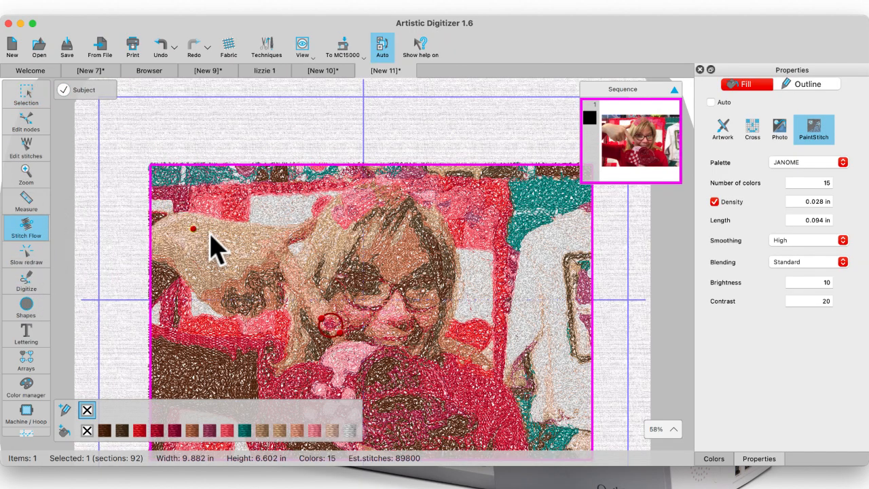
pyautogui.moveTo(333, 333); pyautogui.dragTo(333, 198)
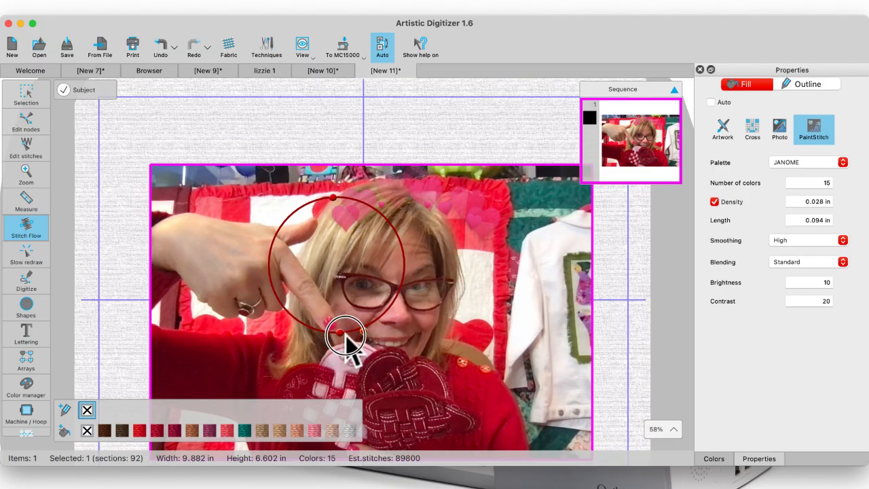
pyautogui.moveTo(343, 334); pyautogui.dragTo(395, 343)
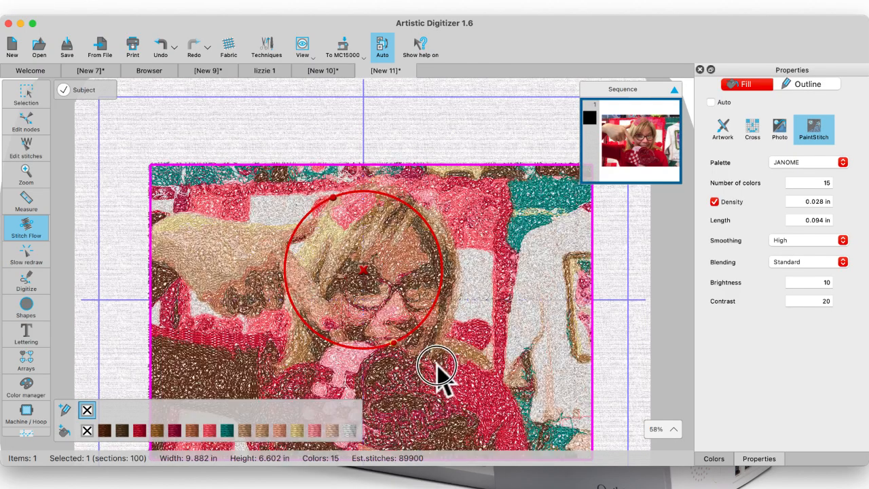
pyautogui.moveTo(438, 364); pyautogui.dragTo(438, 365)
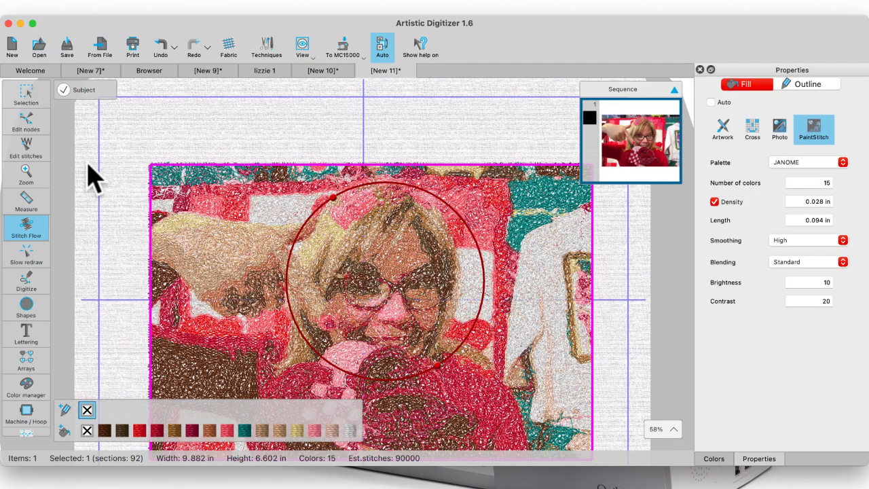
pyautogui.click(24, 101)
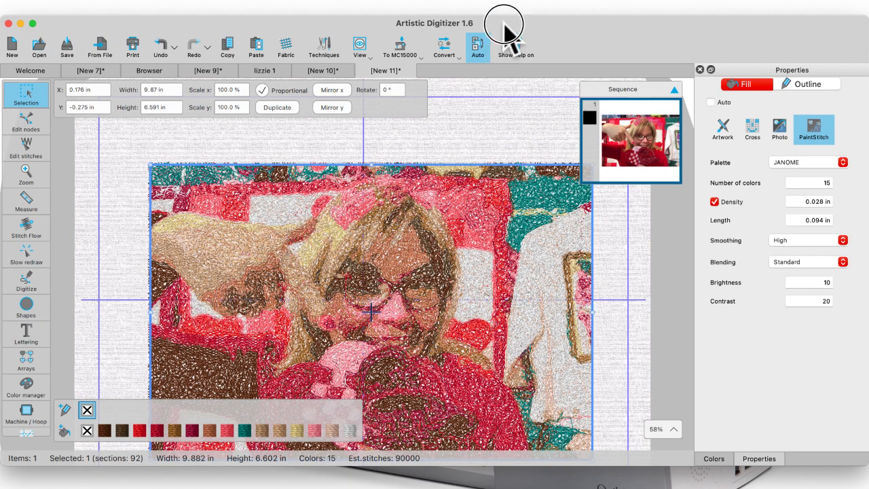
pyautogui.click(403, 27)
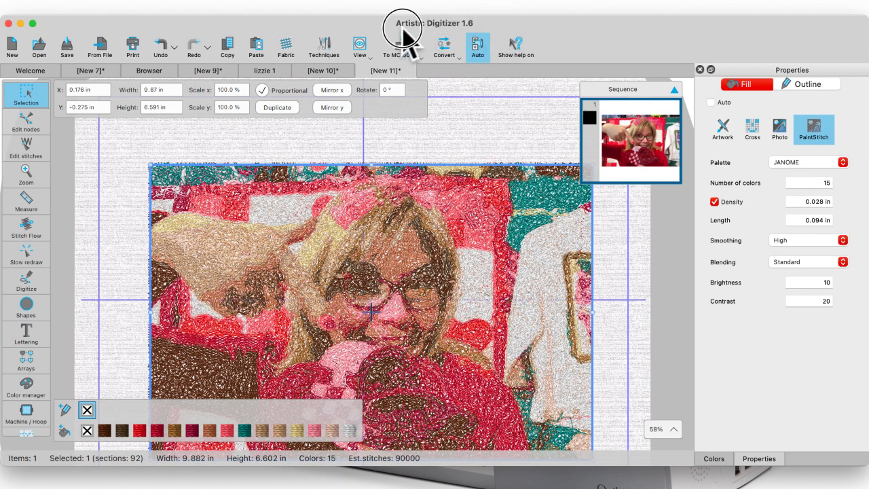